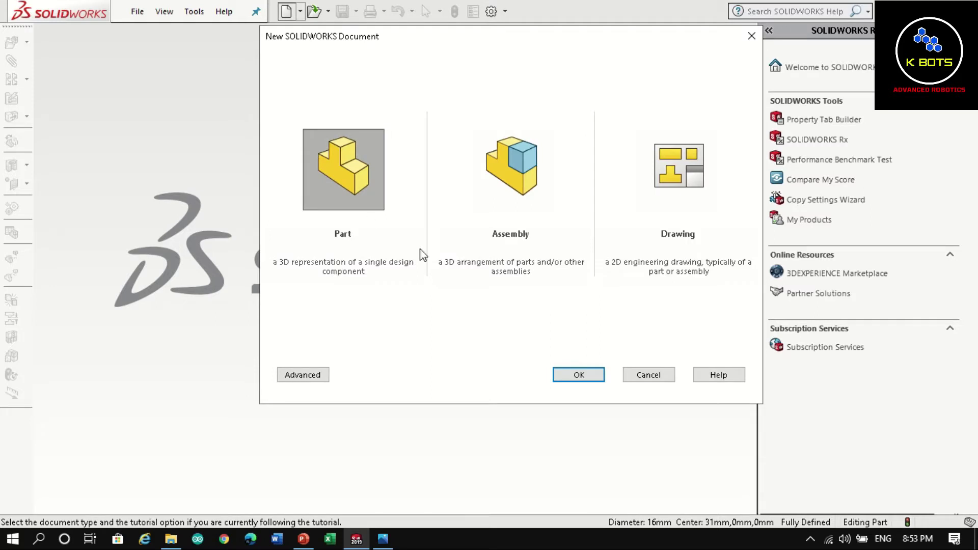
# Create a new part document and start a sketch on the Top Plane
pyautogui.click(581, 375)
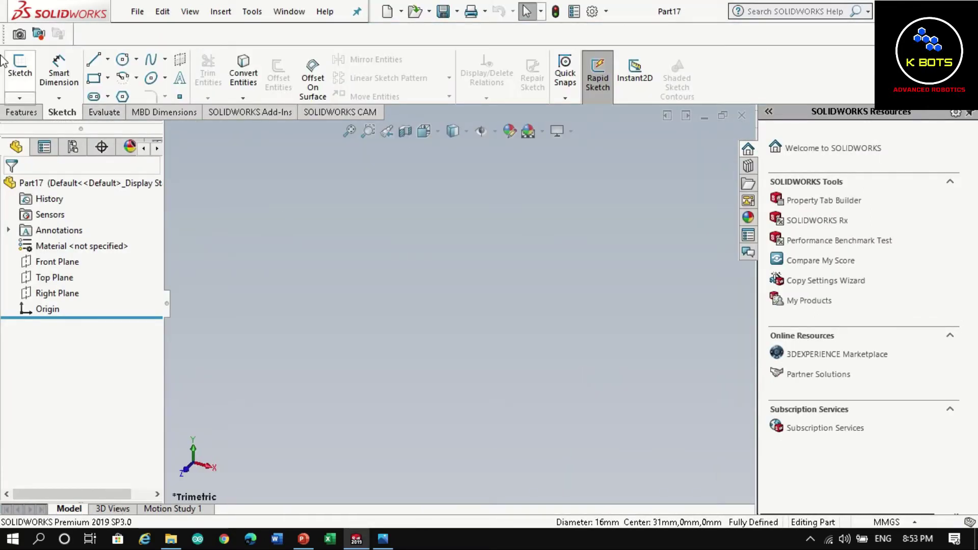
pyautogui.click(15, 66)
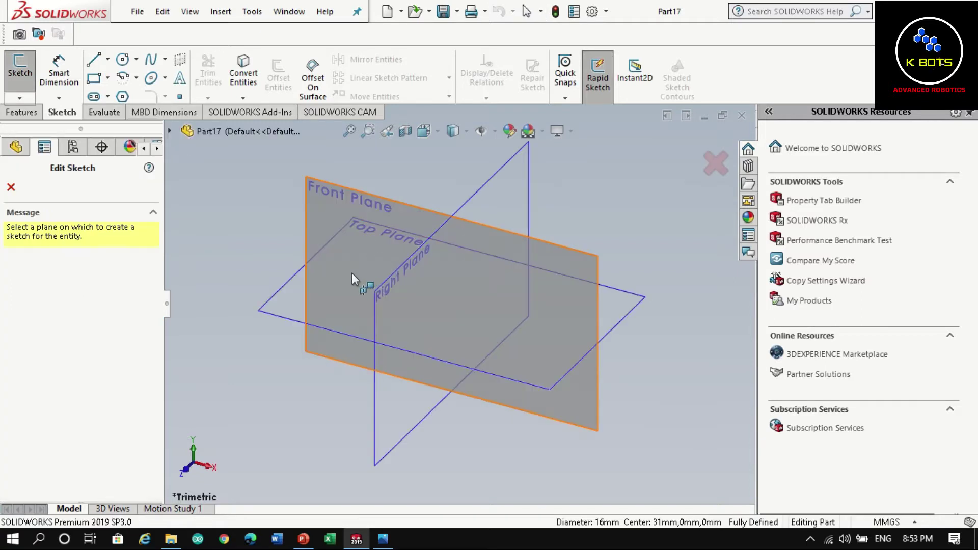
pyautogui.click(330, 300)
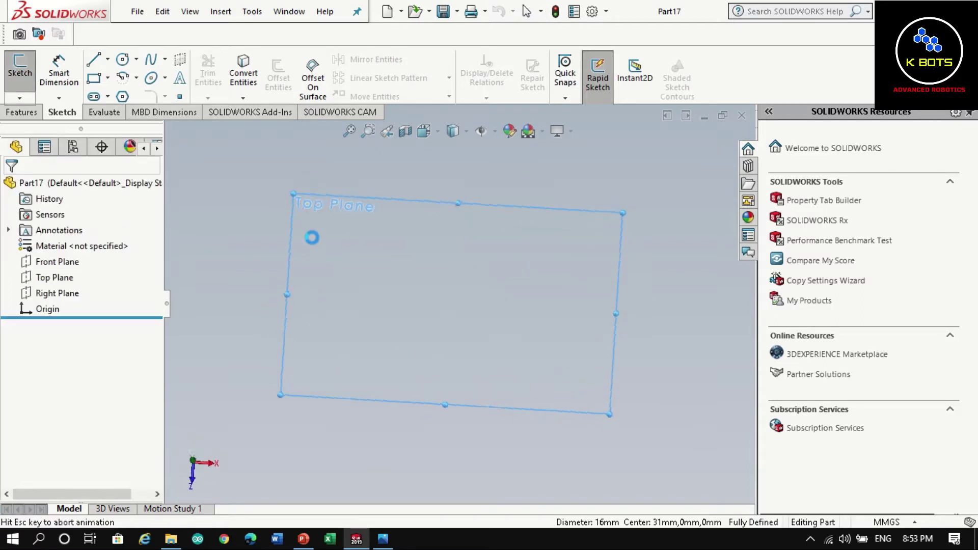
# Sketch two concentric circles centred on the origin, the inner about 37 mm in diameter and the outer about twice that
pyautogui.click(124, 58)
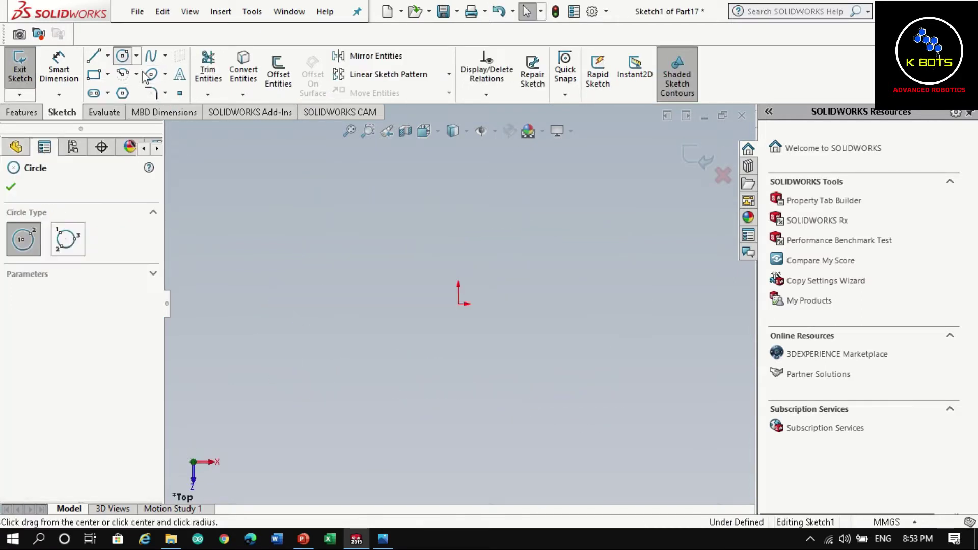
pyautogui.click(459, 304)
pyautogui.click(514, 338)
pyautogui.click(459, 304)
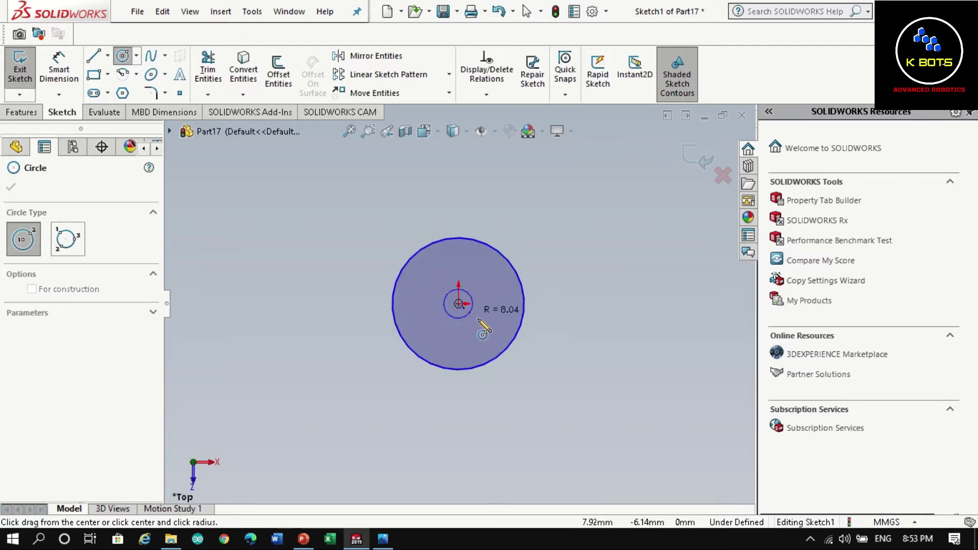
pyautogui.click(482, 327)
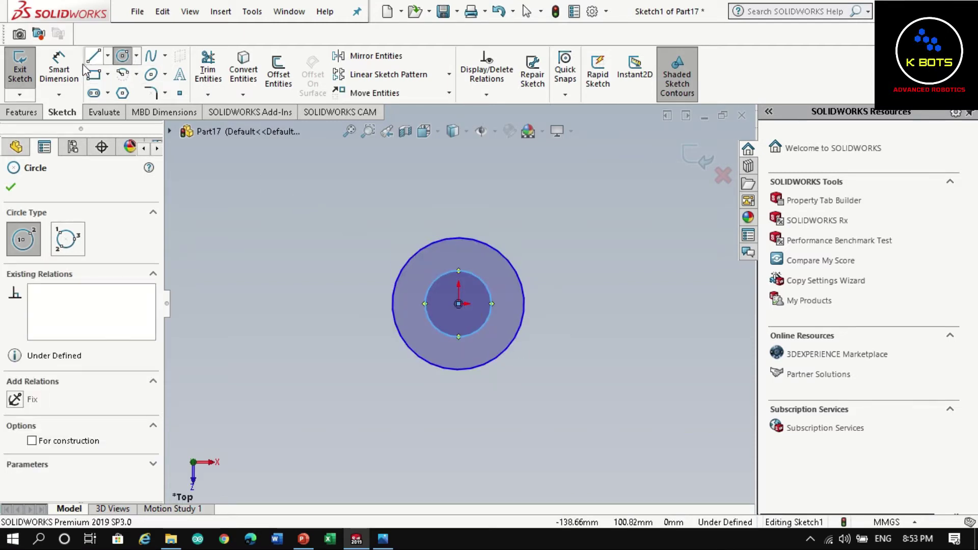
# Dimension the inner circle's diameter to 40 mm and the outer circle's diameter to 62 mm
pyautogui.click(58, 69)
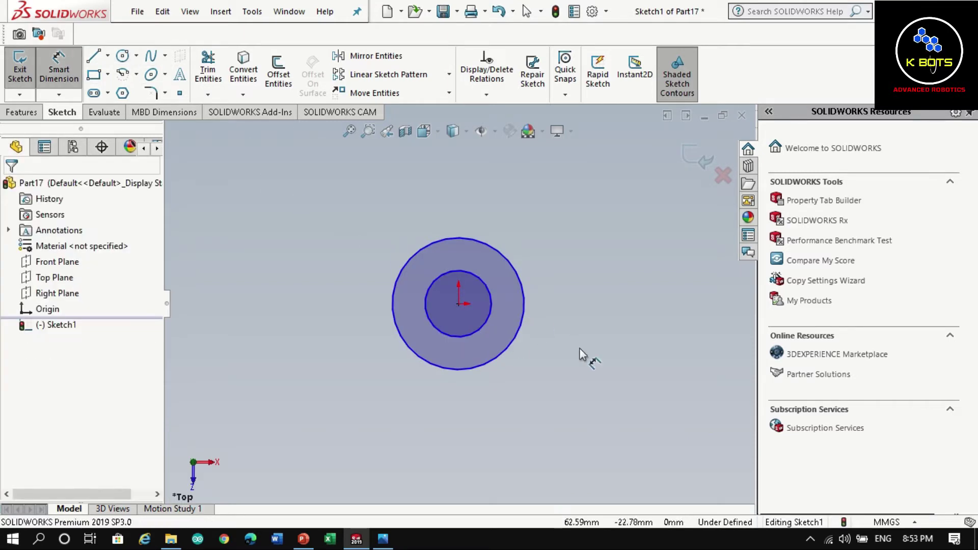
pyautogui.click(487, 322)
pyautogui.click(604, 315)
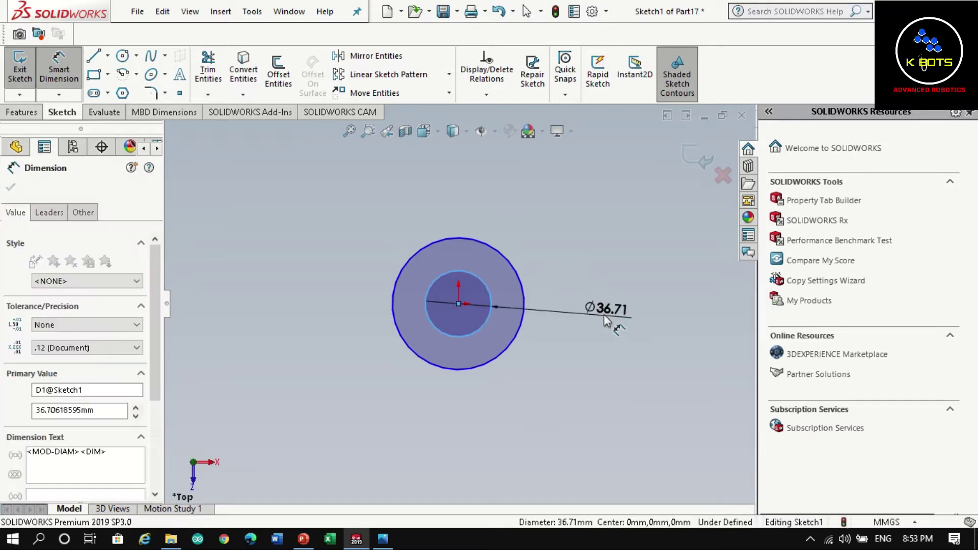
pyautogui.write('40')
pyautogui.press('Return')
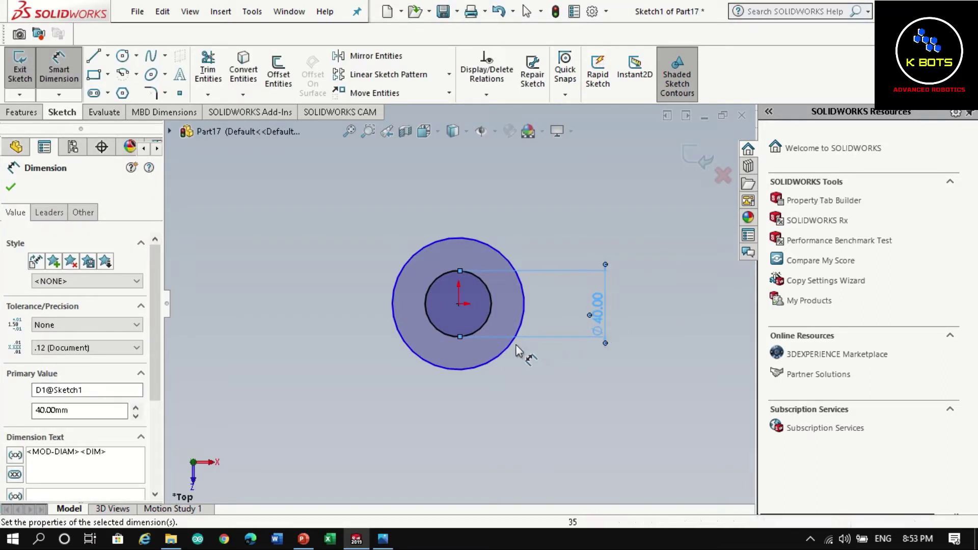
pyautogui.click(512, 344)
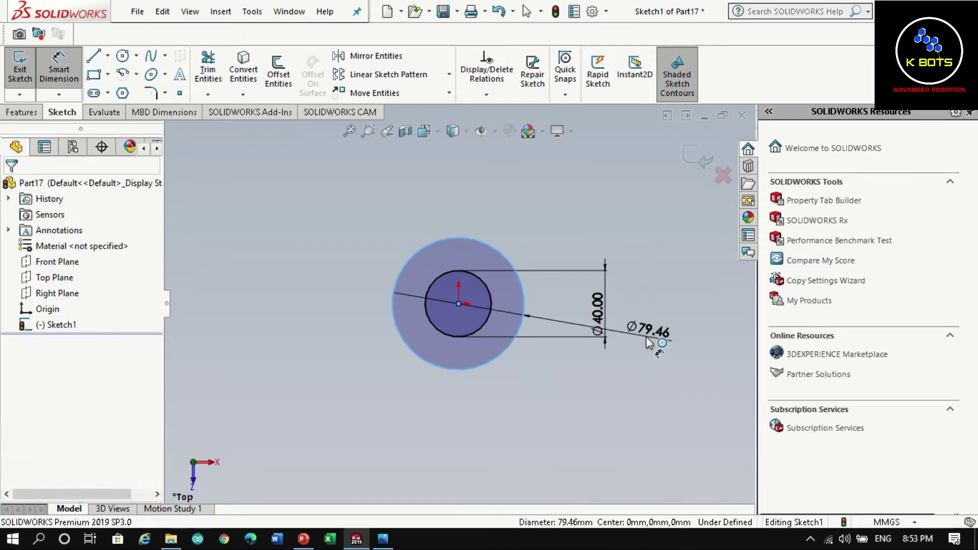
pyautogui.click(648, 342)
pyautogui.write('62')
pyautogui.press('Return')
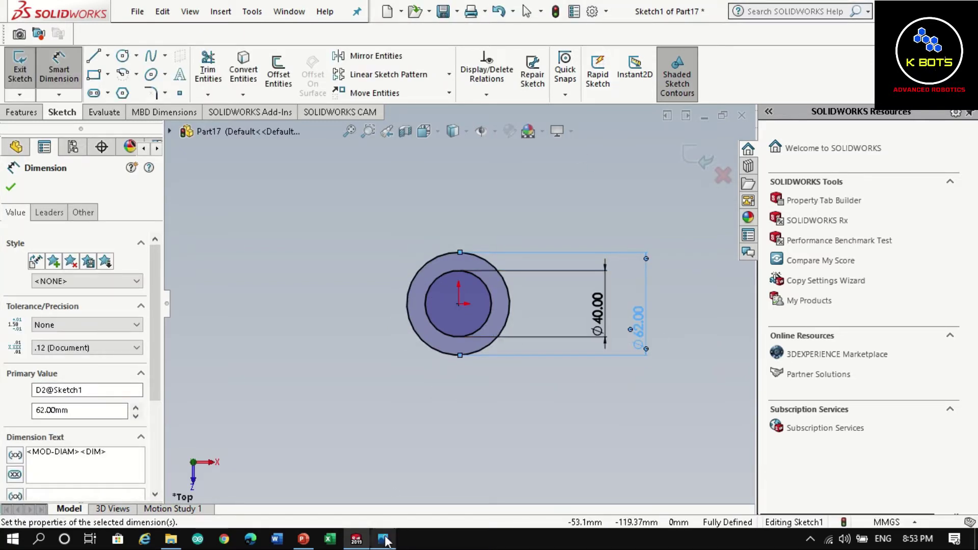
# Check the reference drawing in Photos and return to SOLIDWORKS to sketch a circle about 16 mm across, centred on the 62 mm circle's right quadrant
pyautogui.click(383, 539)
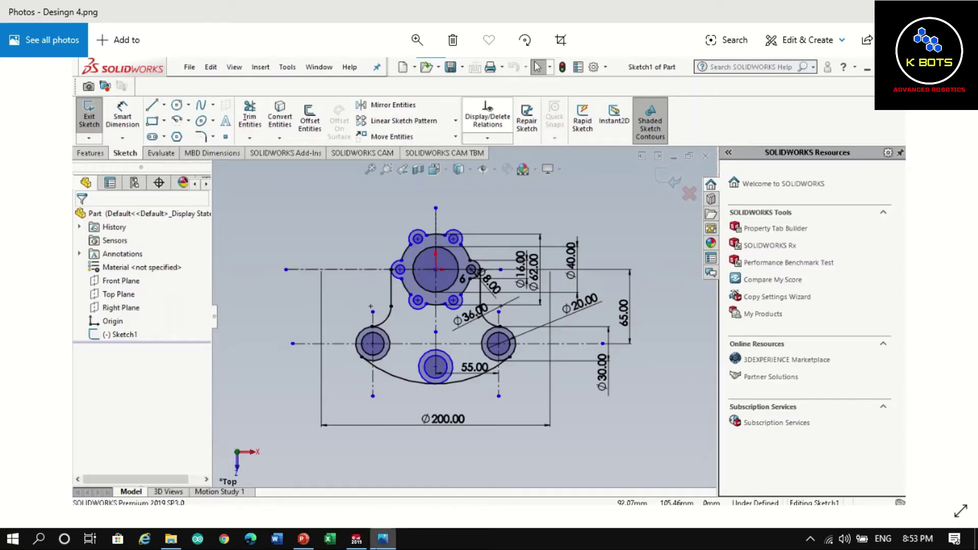
pyautogui.click(356, 539)
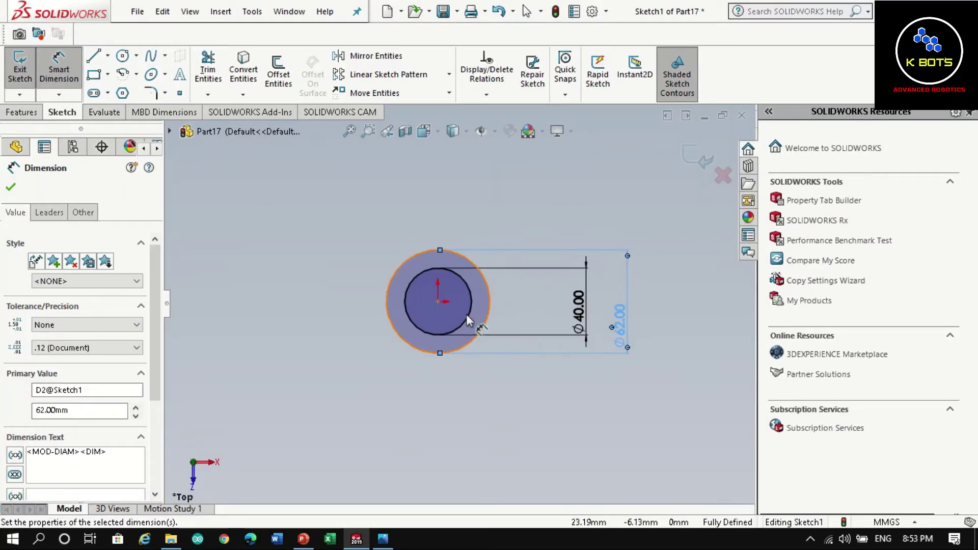
pyautogui.scroll(-3, 468, 320)
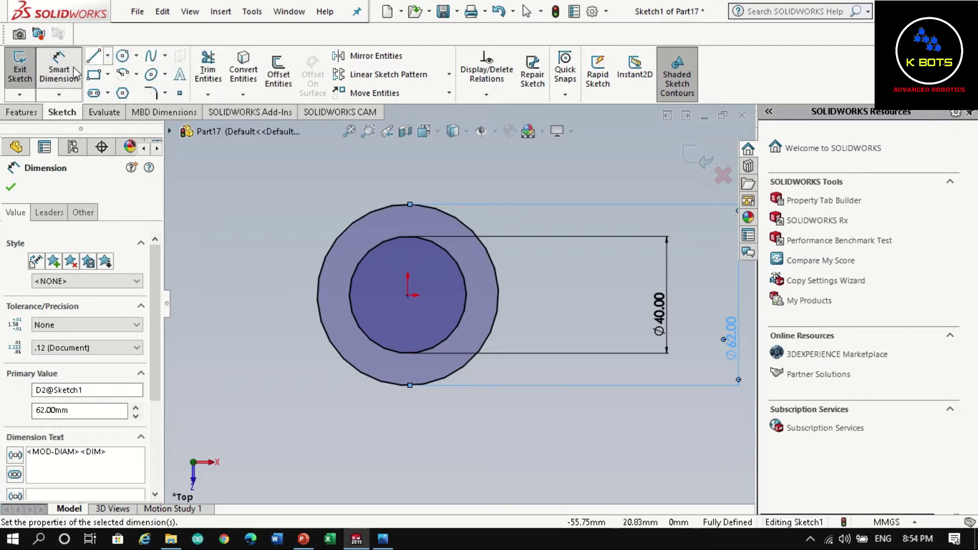
pyautogui.click(122, 55)
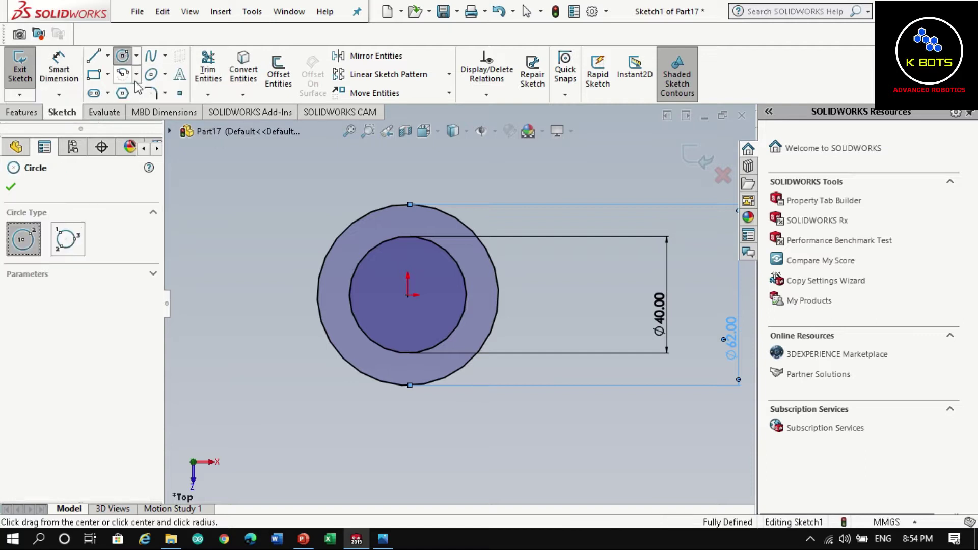
pyautogui.click(498, 295)
pyautogui.click(516, 312)
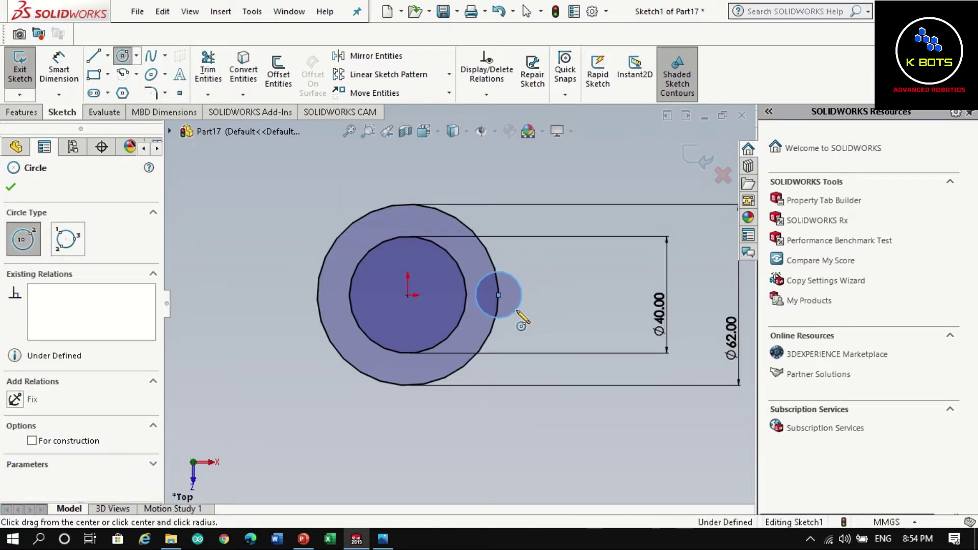
# Dimension the small circle on the outer circle's right side to a 16 mm diameter
pyautogui.click(58, 72)
pyautogui.click(521, 297)
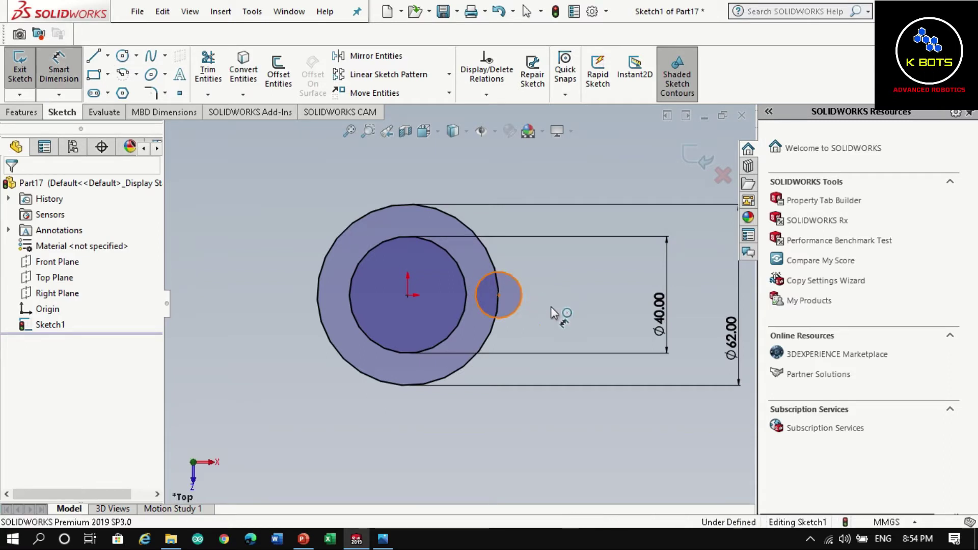
pyautogui.click(567, 308)
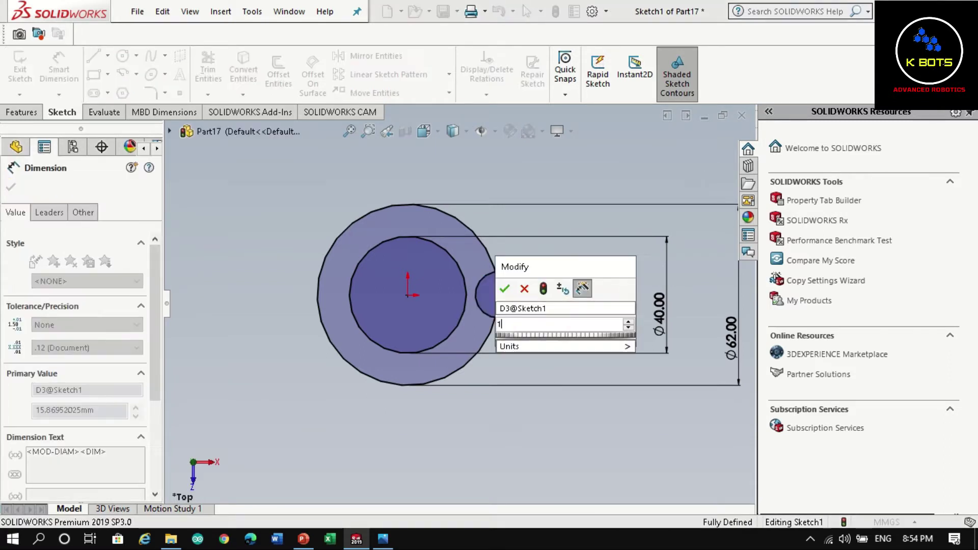
pyautogui.write('16')
pyautogui.press('Return')
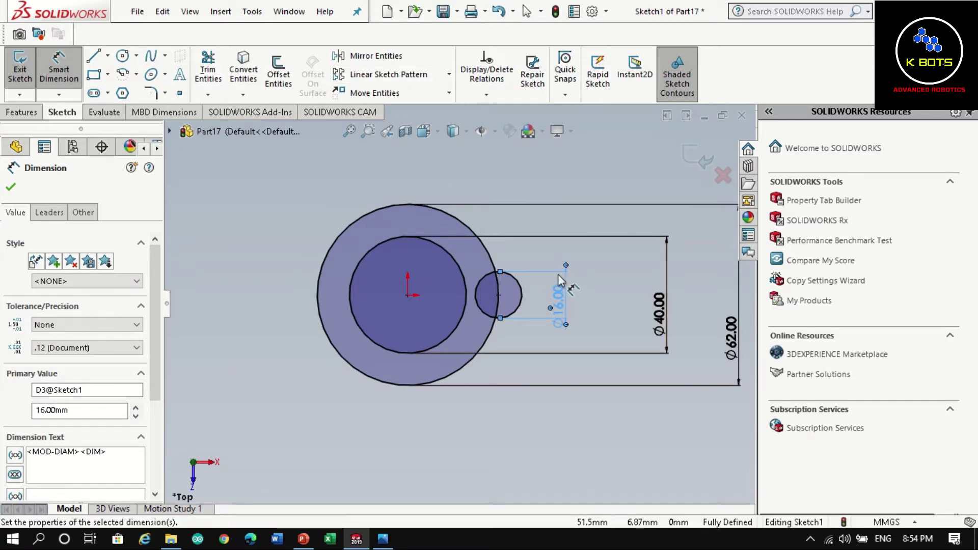
pyautogui.press('Escape')
pyautogui.press('Escape')
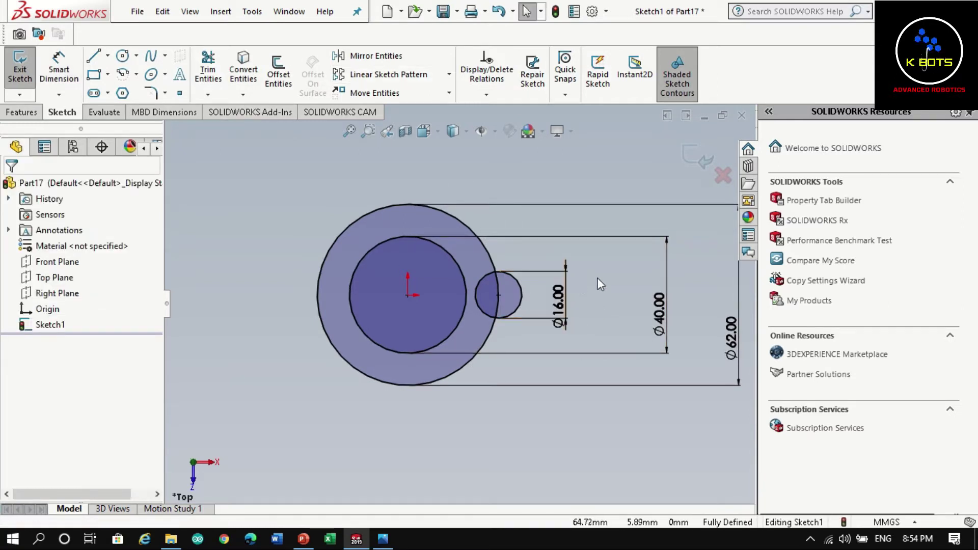
# Create a circular sketch pattern of the 16 mm circle about the origin with 6 equally spaced instances over 360 degrees
pyautogui.click(499, 271)
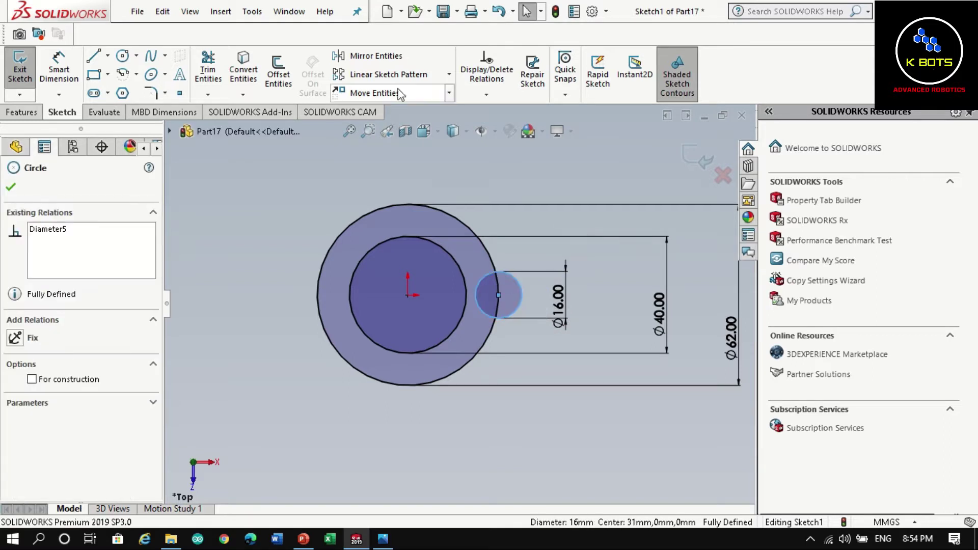
pyautogui.click(448, 74)
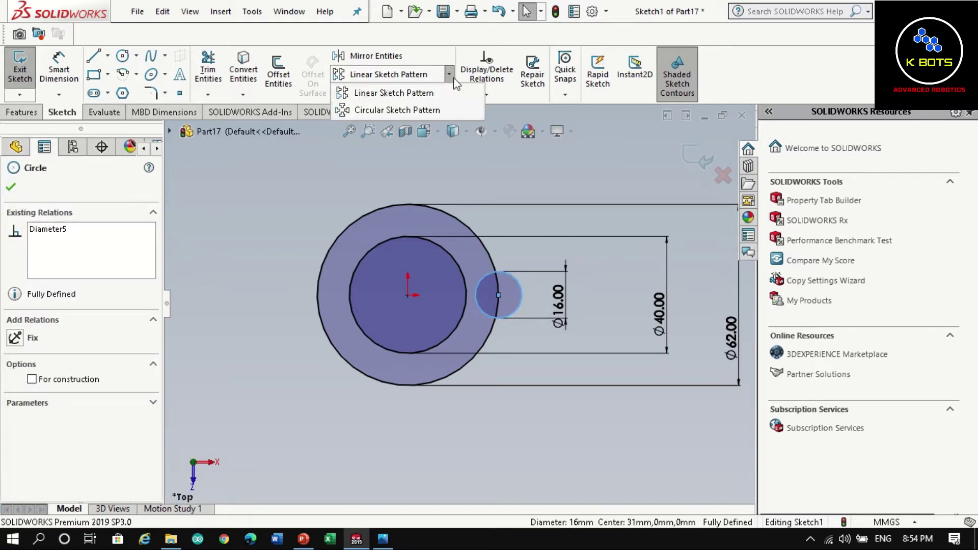
pyautogui.click(429, 111)
pyautogui.click(43, 380)
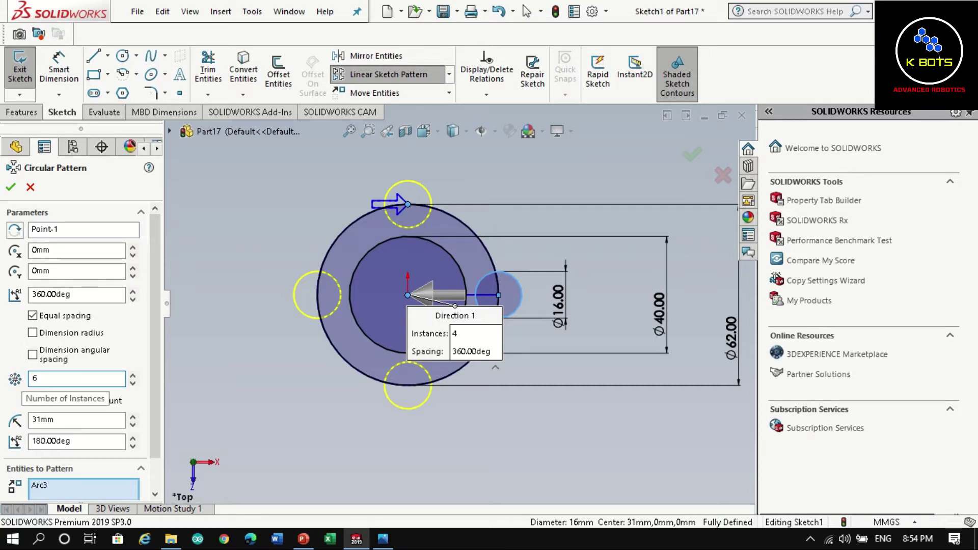
pyautogui.click(11, 188)
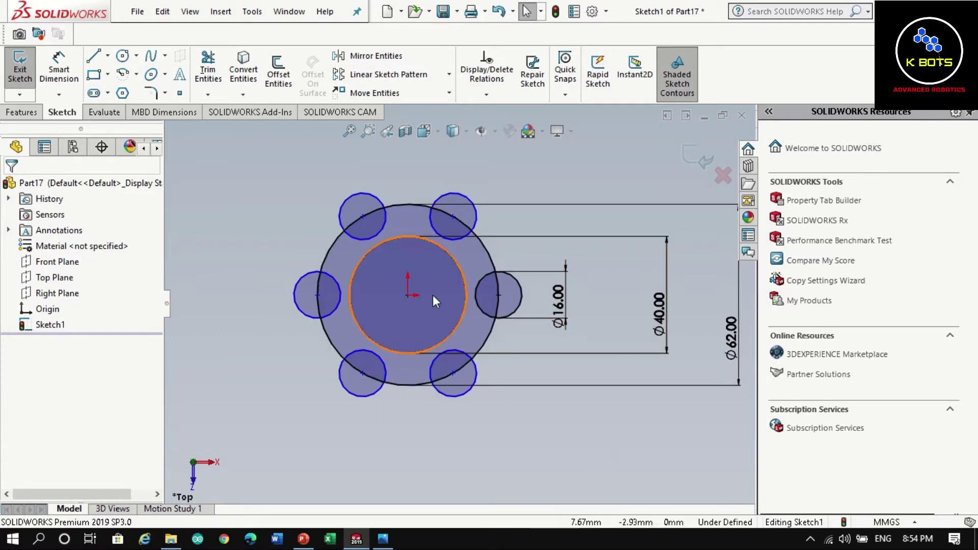
# Trim away the overlapping arcs between the six small circles and the 62 mm circle with Trim to closest, leaving one continuous lobed outline
pyautogui.moveTo(380, 13)
pyautogui.click(208, 69)
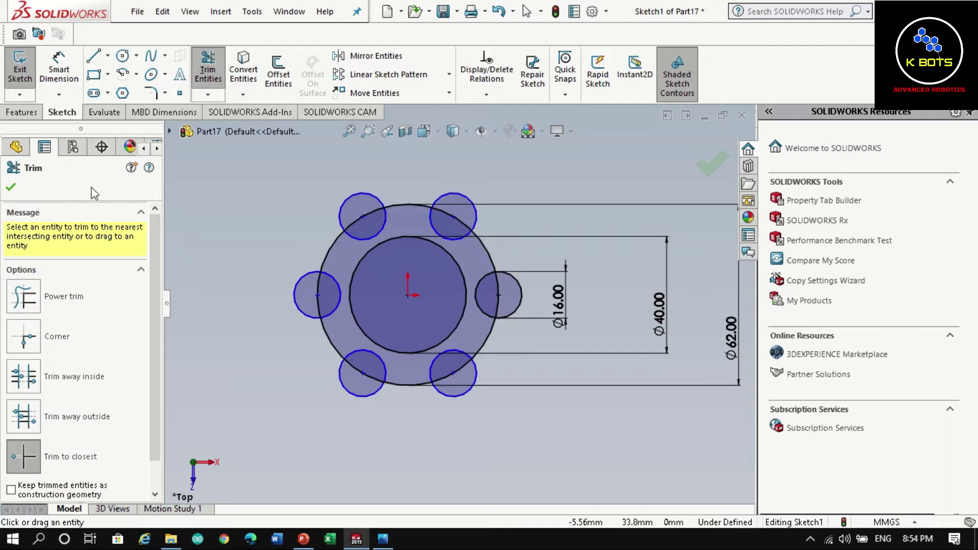
pyautogui.click(70, 460)
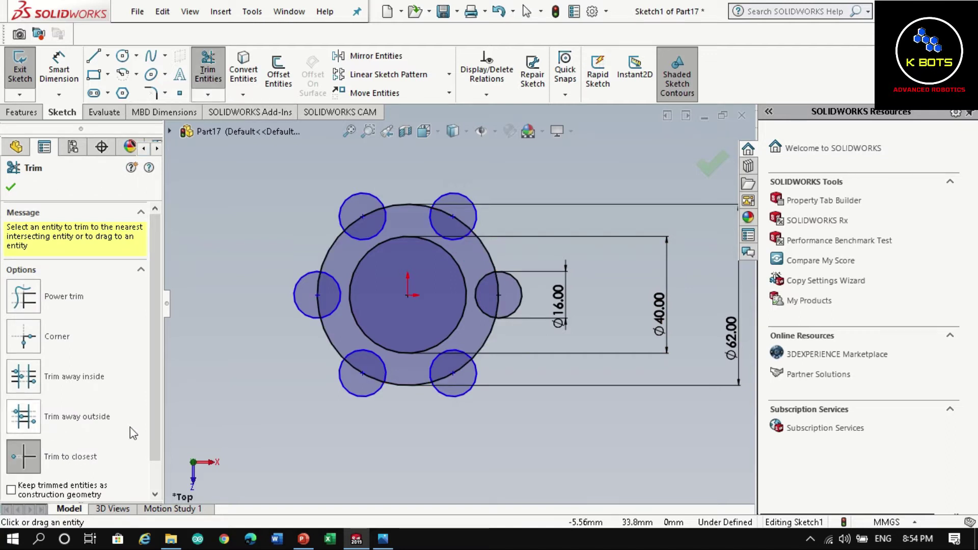
pyautogui.click(453, 240)
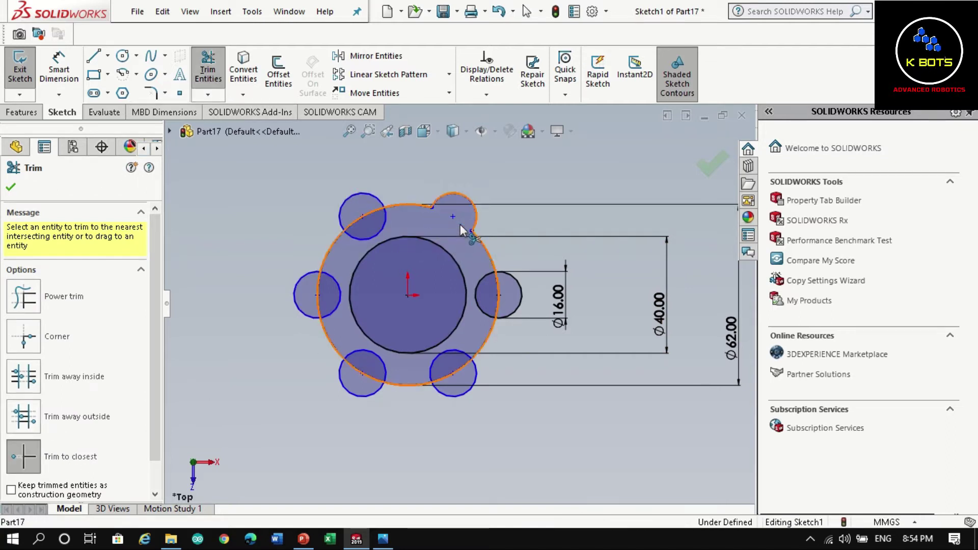
pyautogui.click(480, 295)
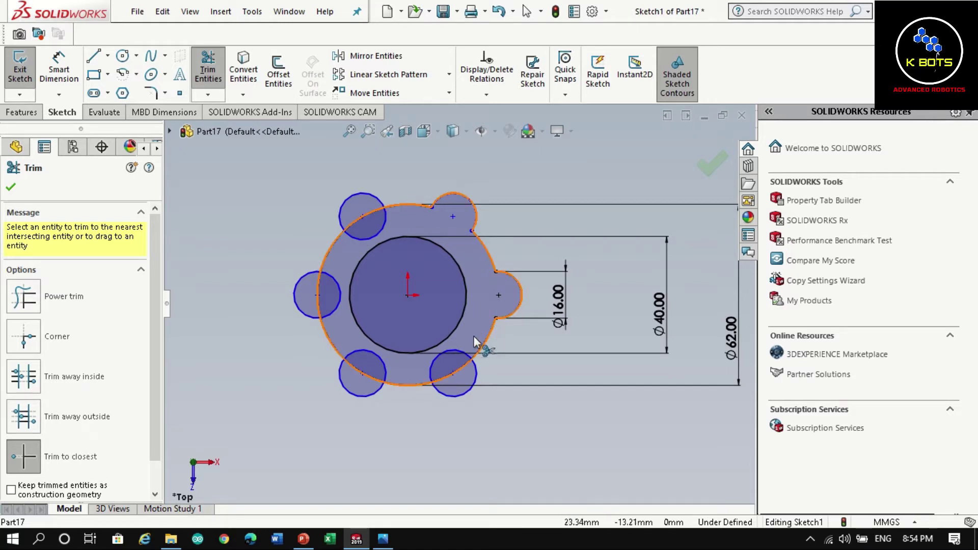
pyautogui.click(441, 350)
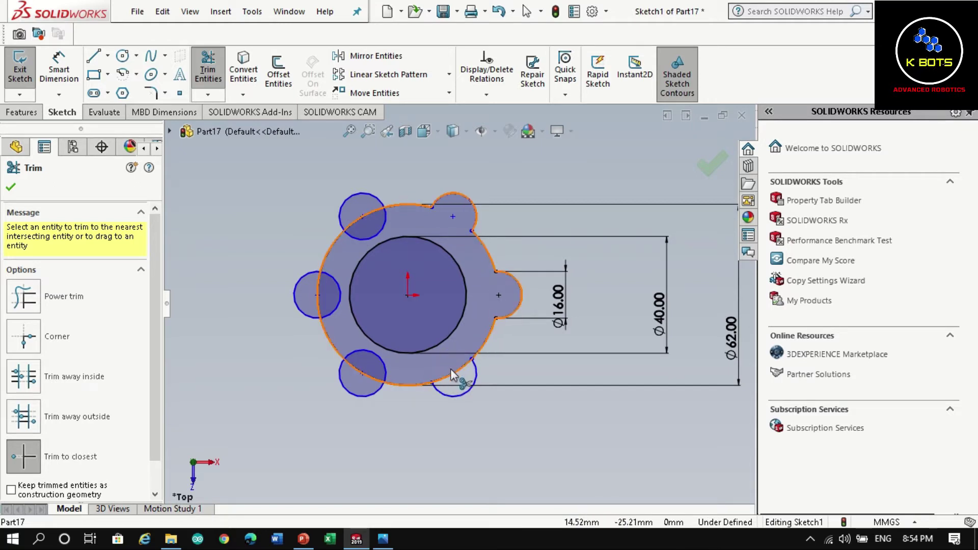
pyautogui.click(382, 371)
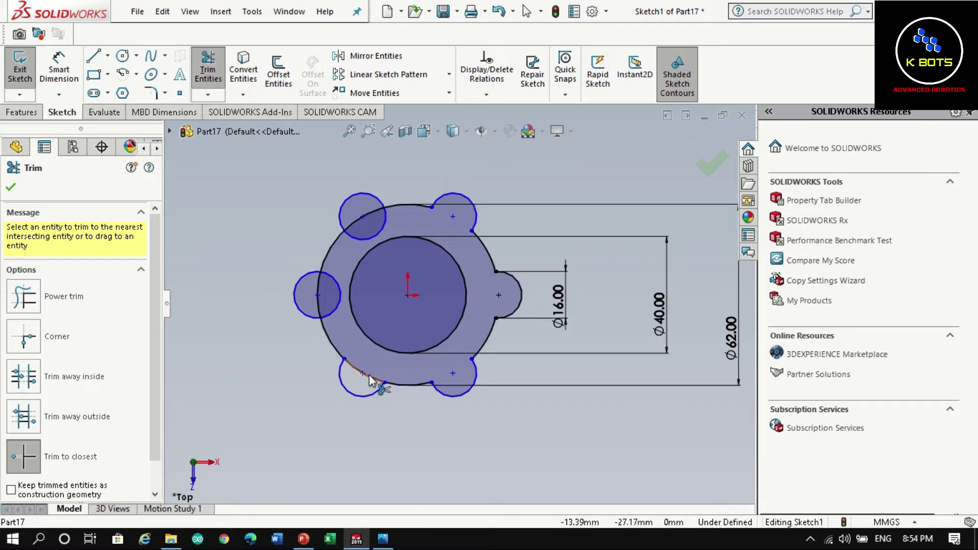
pyautogui.click(338, 296)
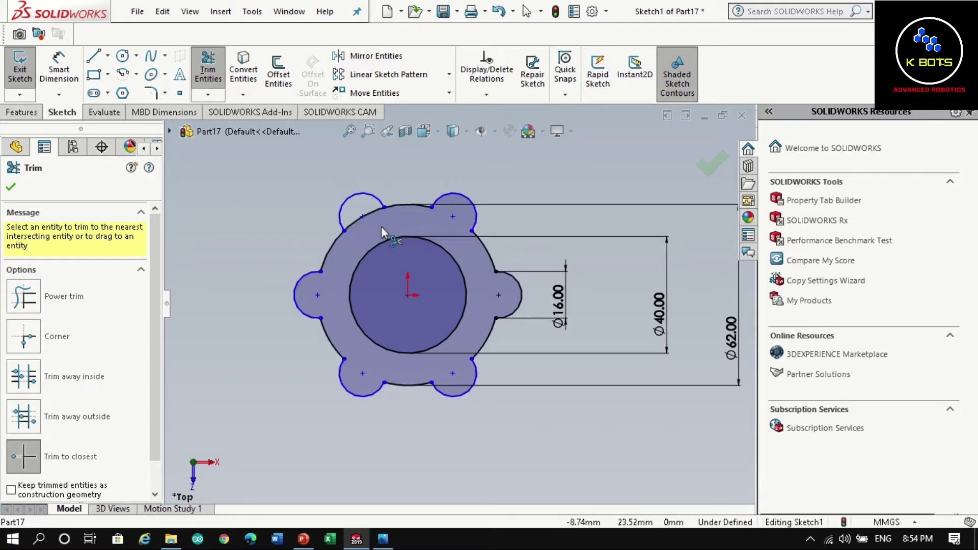
pyautogui.click(368, 217)
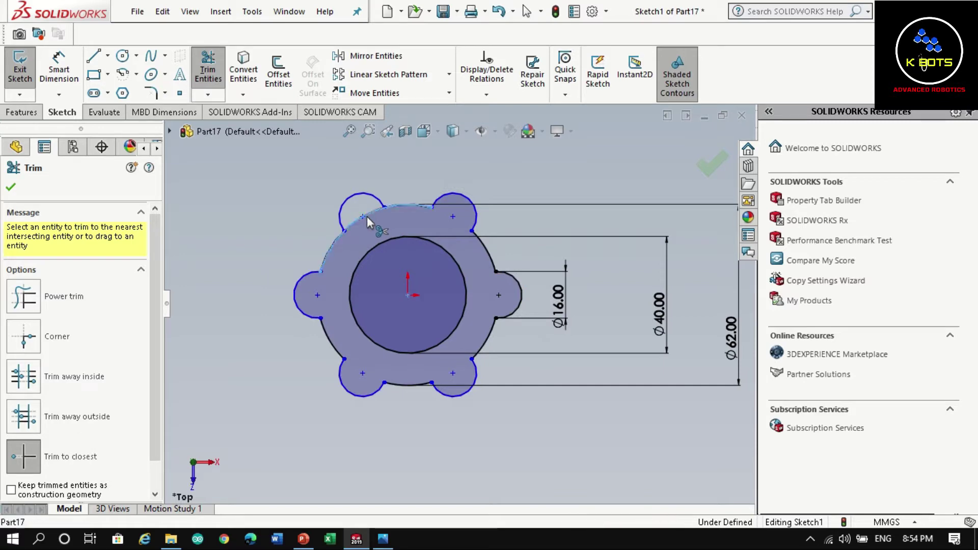
pyautogui.click(365, 217)
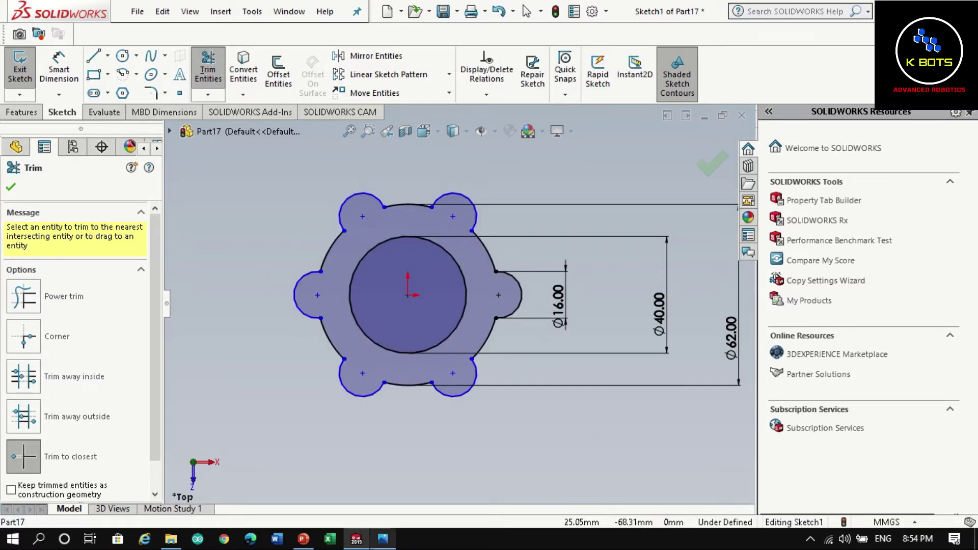
# Examine the lobe holes and their dimensions in the reference drawing in Photos, and return to the SOLIDWORKS sketch
pyautogui.click(383, 539)
pyautogui.scroll(3, 470, 356)
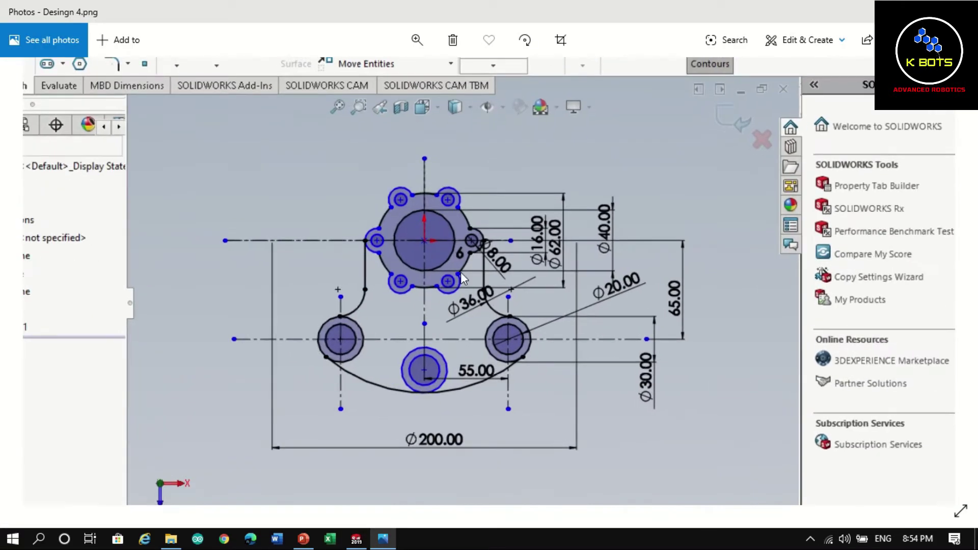
pyautogui.scroll(-3, 470, 357)
pyautogui.click(356, 538)
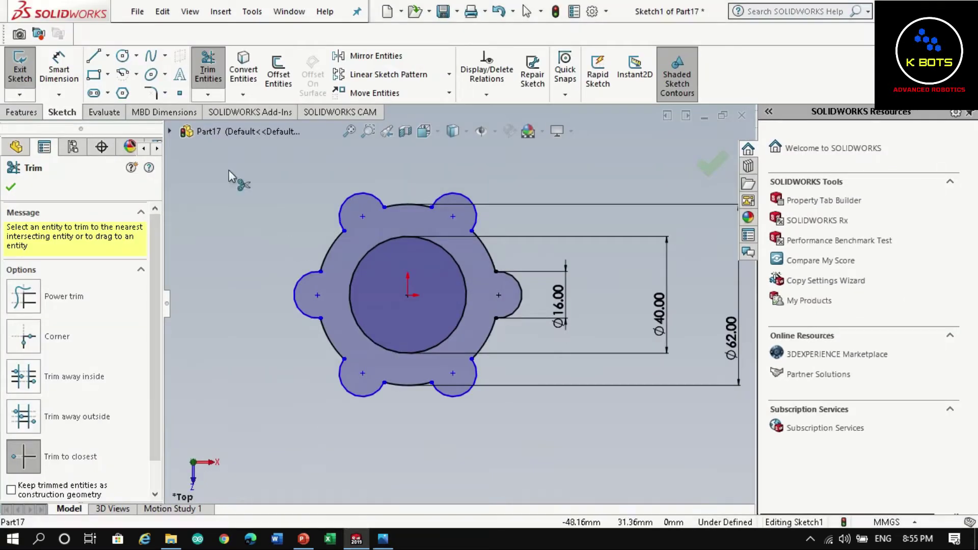
# Sketch a circle about 10 mm in diameter centred on the right lobe's centre point
pyautogui.click(123, 56)
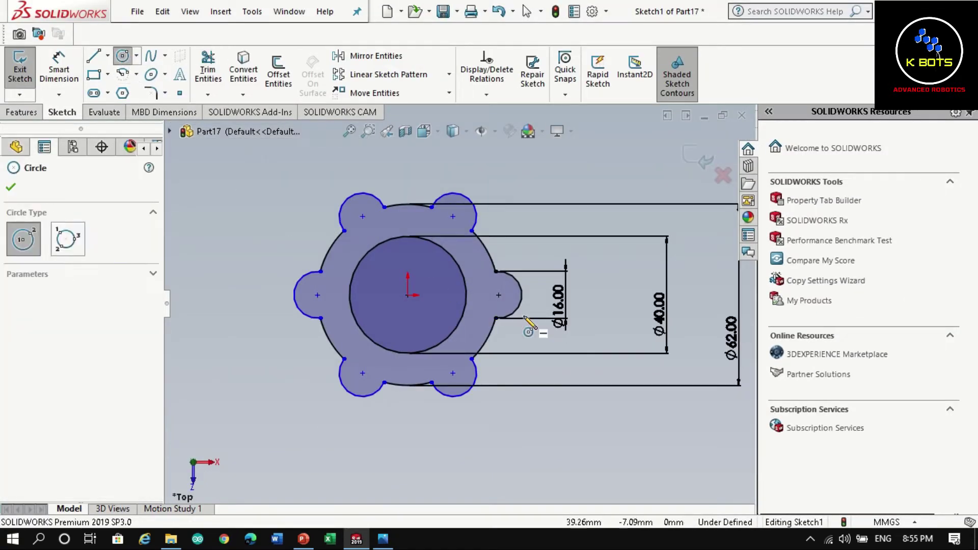
pyautogui.click(499, 296)
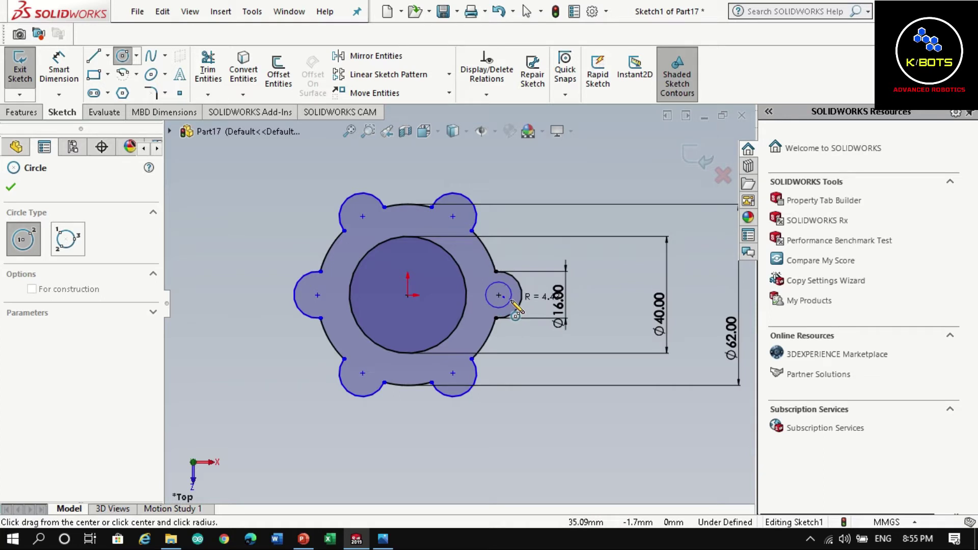
pyautogui.click(514, 301)
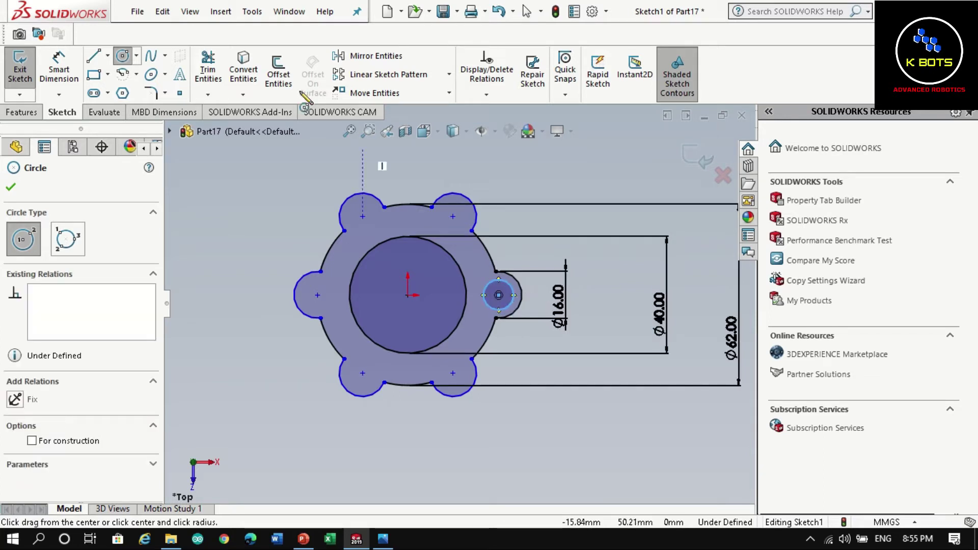
# Dimension the circle inside the right lobe to an 8 mm diameter
pyautogui.click(74, 71)
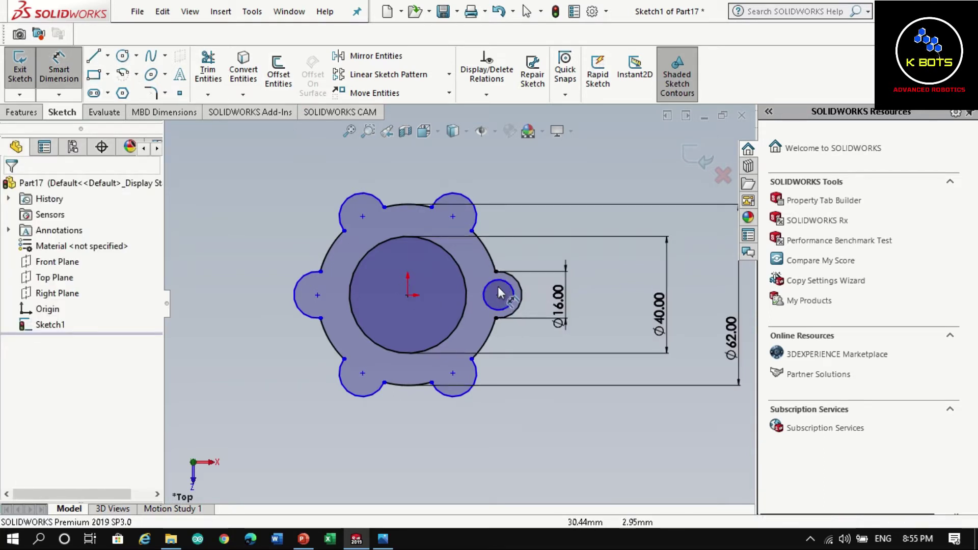
pyautogui.click(529, 299)
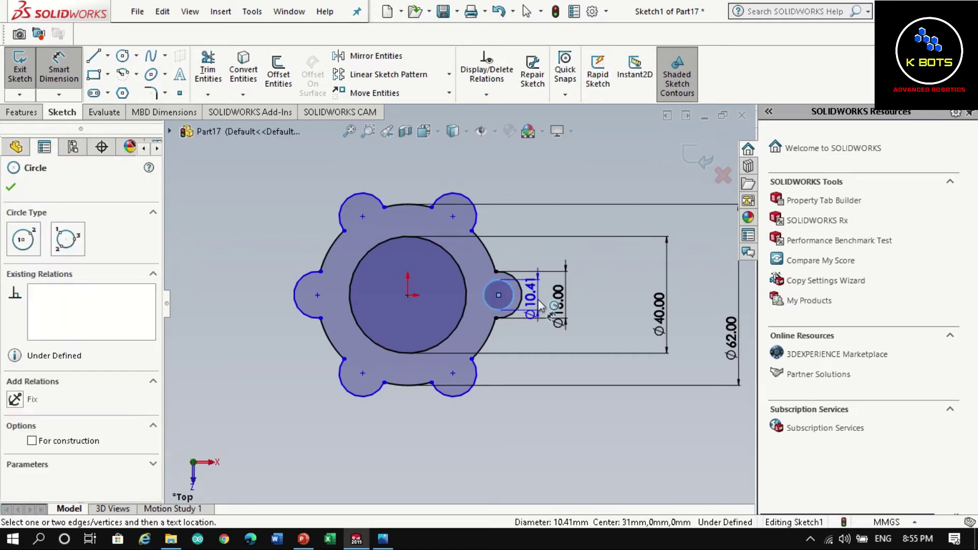
pyautogui.click(538, 300)
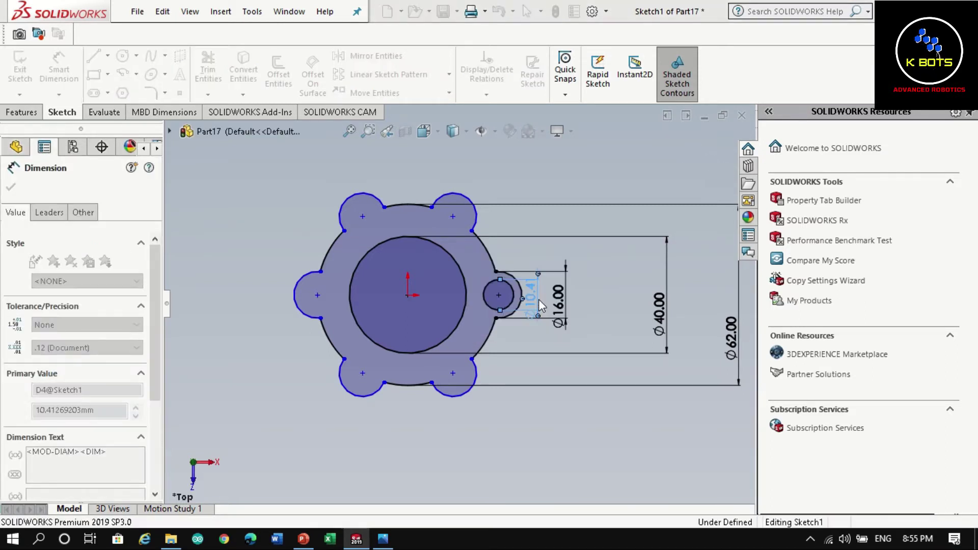
pyautogui.write('8')
pyautogui.press('Return')
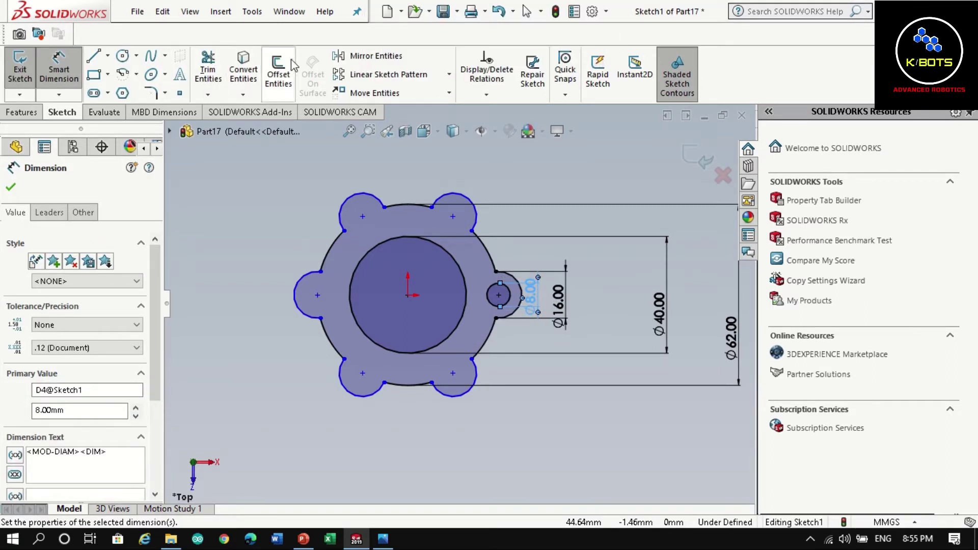
pyautogui.click(550, 239)
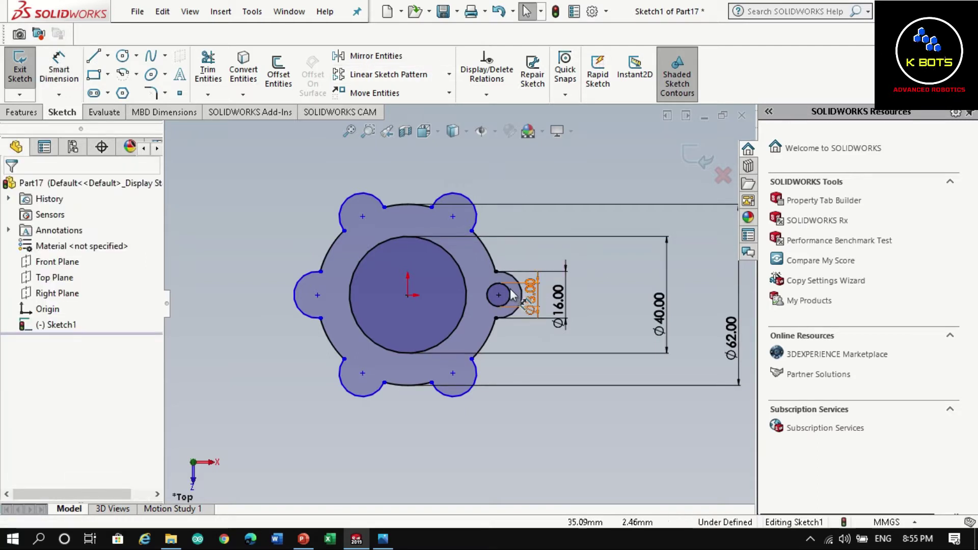
# Create a circular sketch pattern of the 8 mm circle about the origin with 6 equally spaced instances over 360 degrees
pyautogui.click(510, 295)
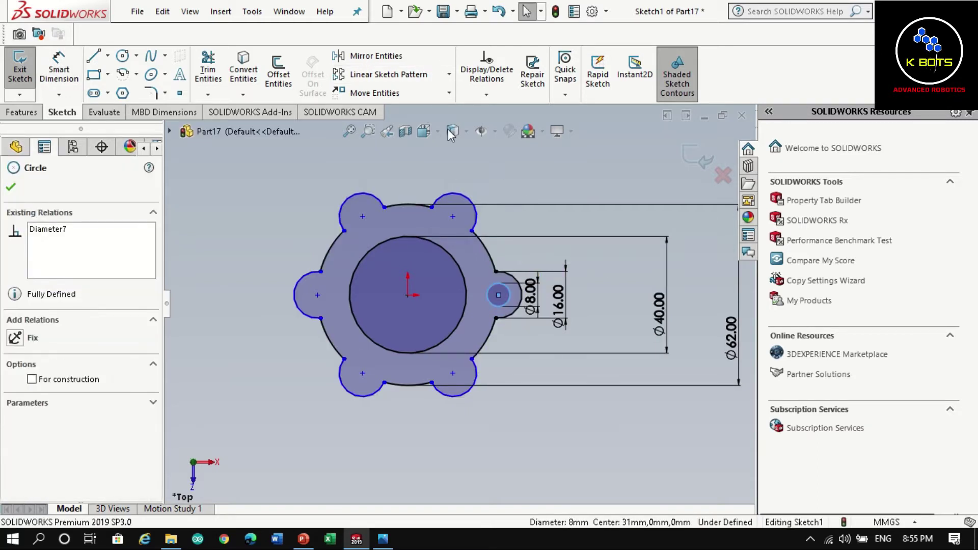
pyautogui.click(448, 74)
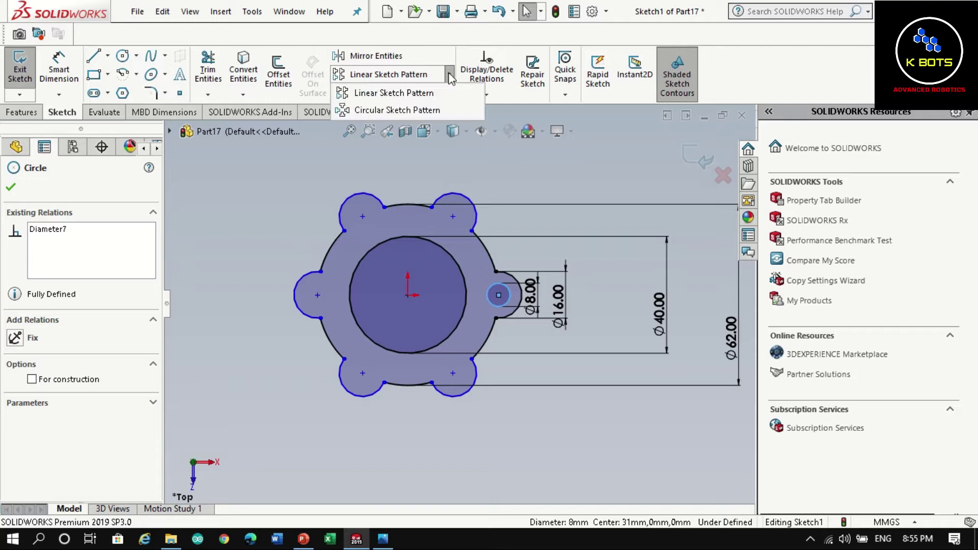
pyautogui.click(413, 114)
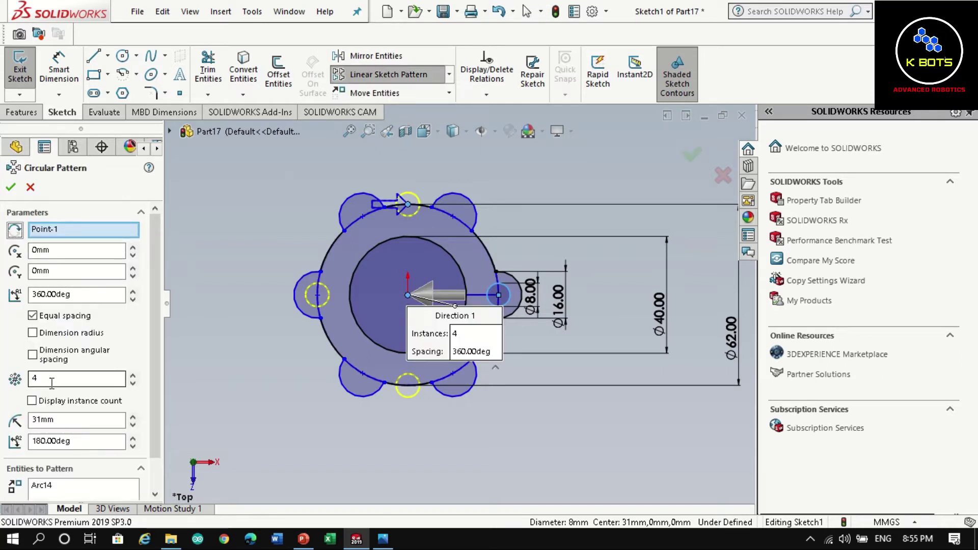
pyautogui.doubleClick(51, 380)
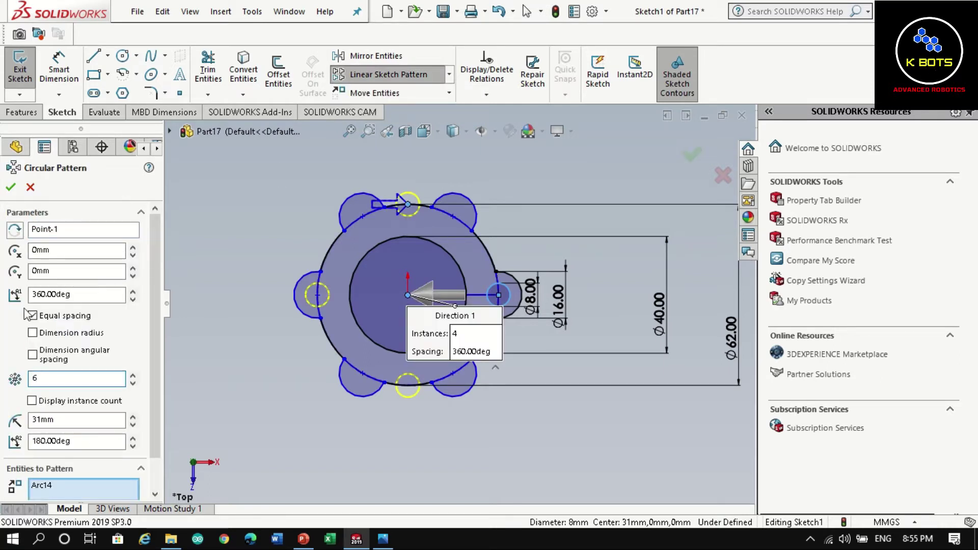
pyautogui.click(11, 188)
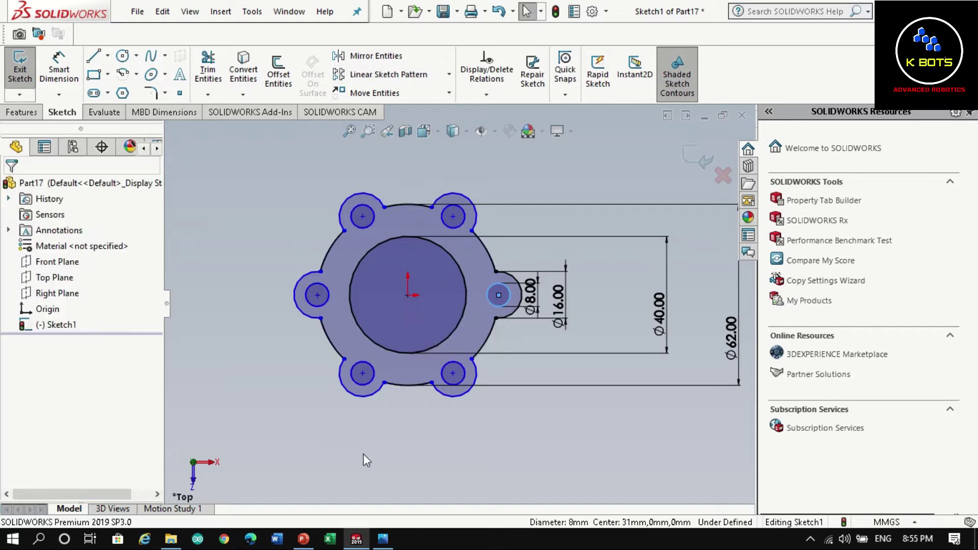
# Check the reference drawing in Photos, and in SOLIDWORKS sketch a horizontal centerline about 269 mm long and a vertical centerline through the origin
pyautogui.scroll(-2, 391, 405)
pyautogui.scroll(2, 391, 405)
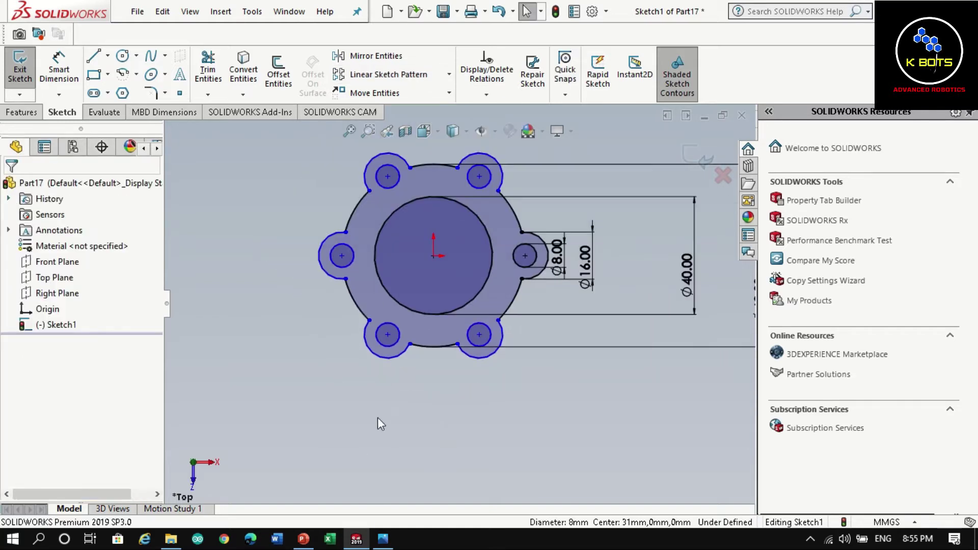
pyautogui.click(383, 539)
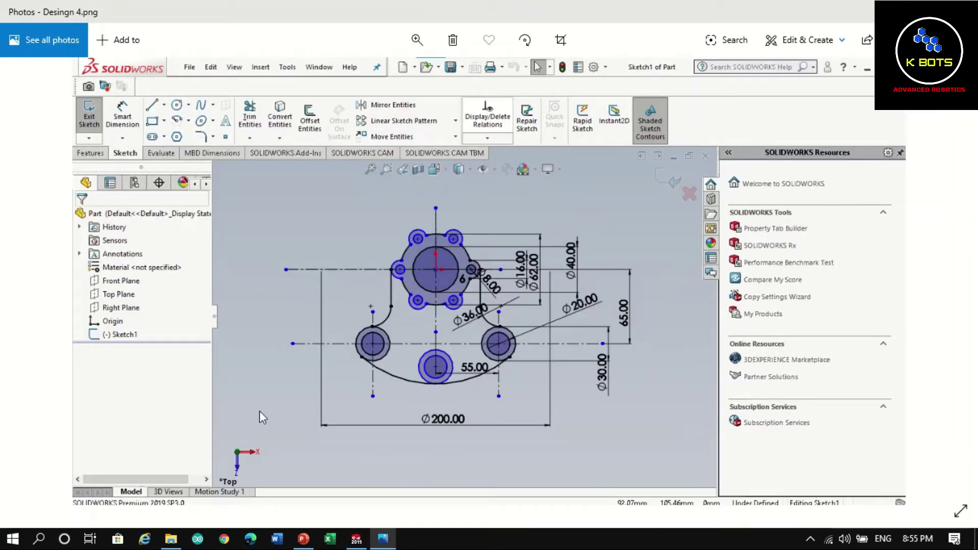
pyautogui.click(356, 539)
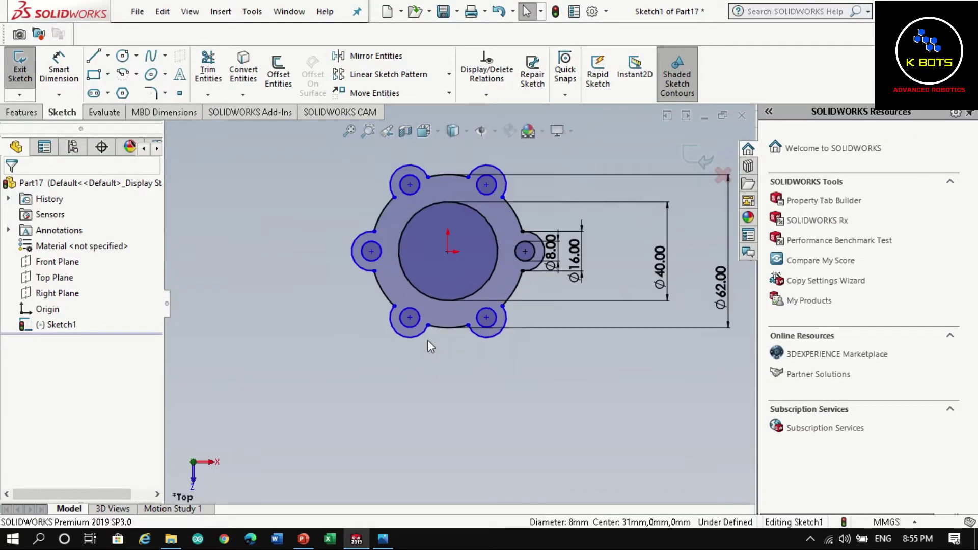
pyautogui.click(109, 57)
pyautogui.click(113, 90)
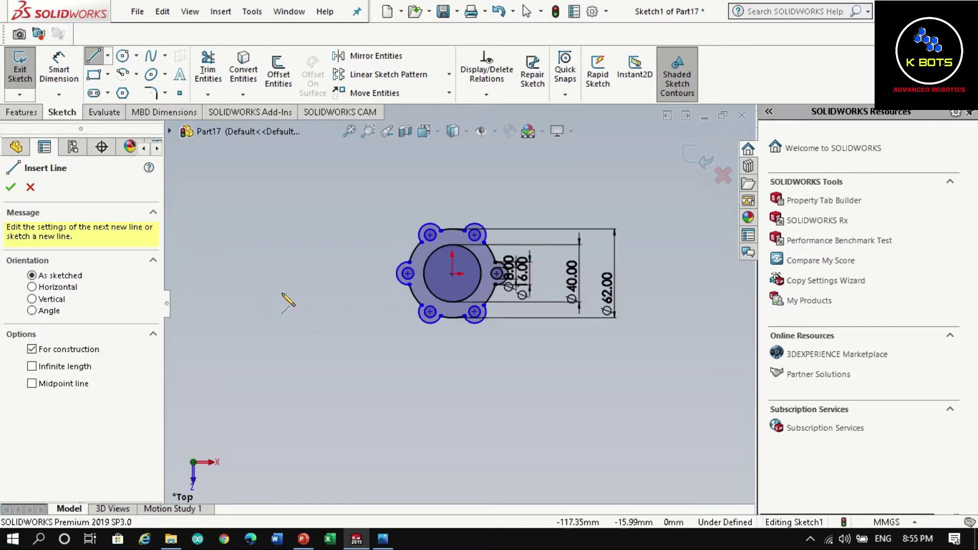
pyautogui.click(268, 273)
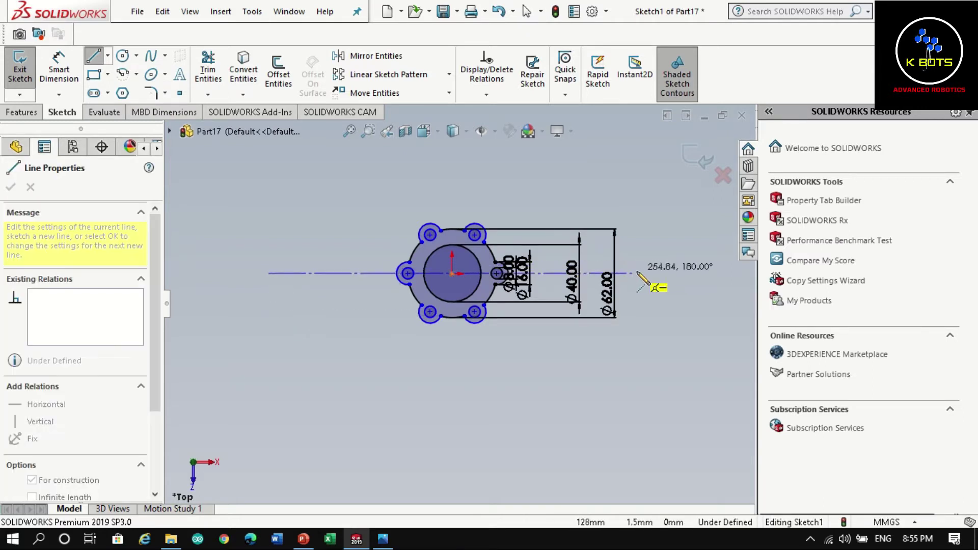
pyautogui.doubleClick(654, 274)
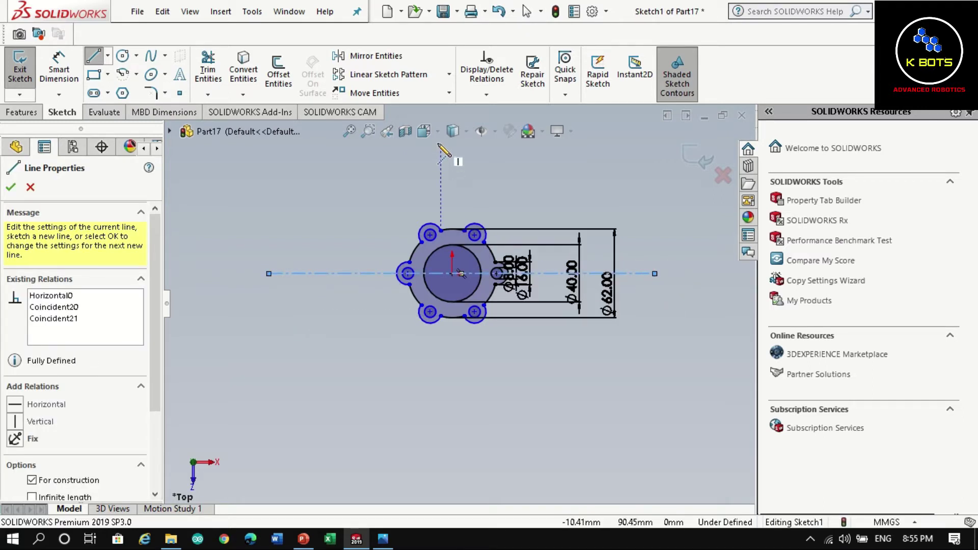
pyautogui.click(452, 153)
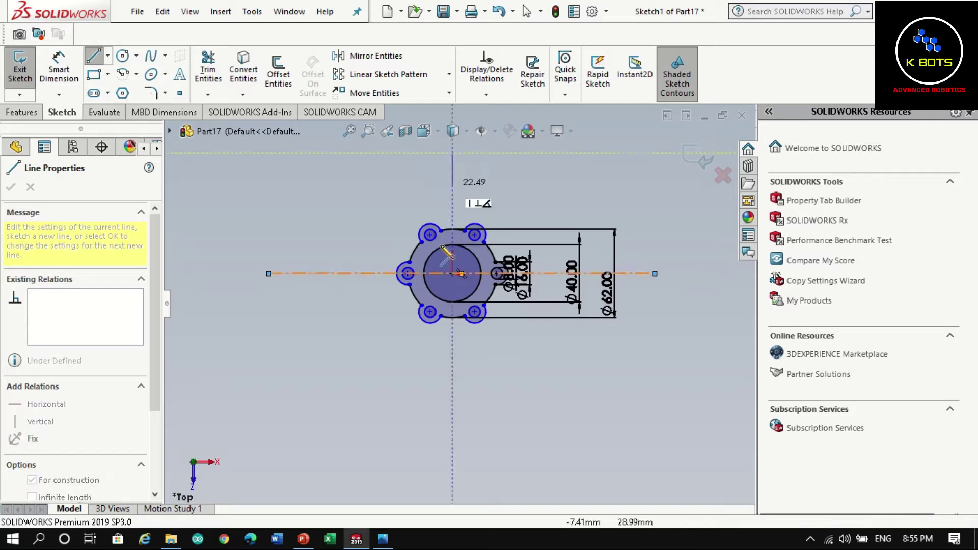
pyautogui.doubleClick(452, 498)
# Sketch a horizontal centerline about 318 mm long below the flange and a vertical one about 100 mm long crossing it, about 79 mm right of the origin
pyautogui.click(239, 406)
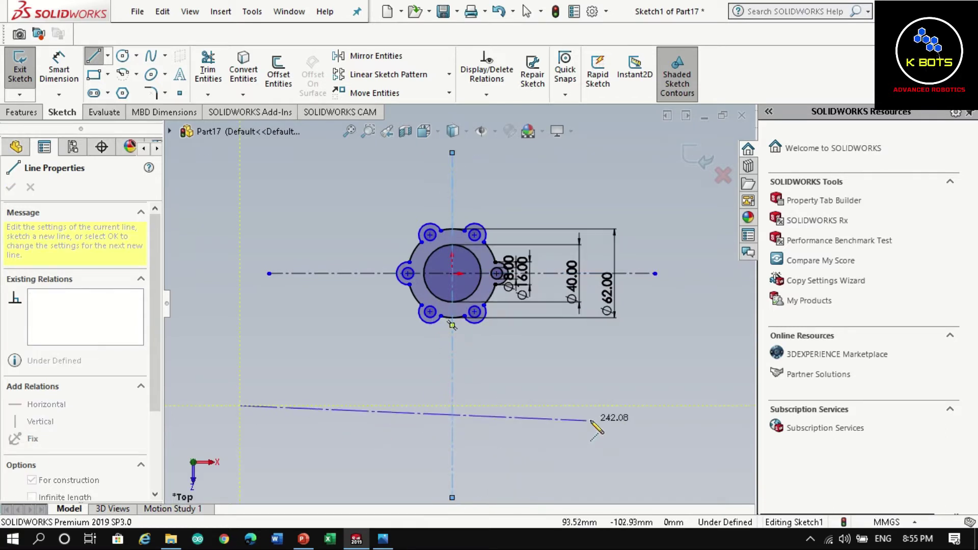
pyautogui.doubleClick(695, 405)
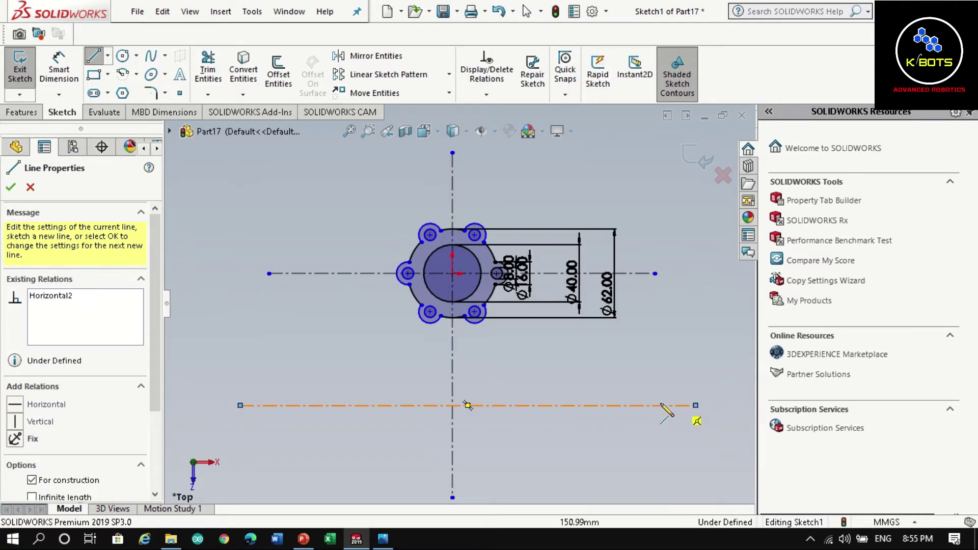
pyautogui.click(565, 325)
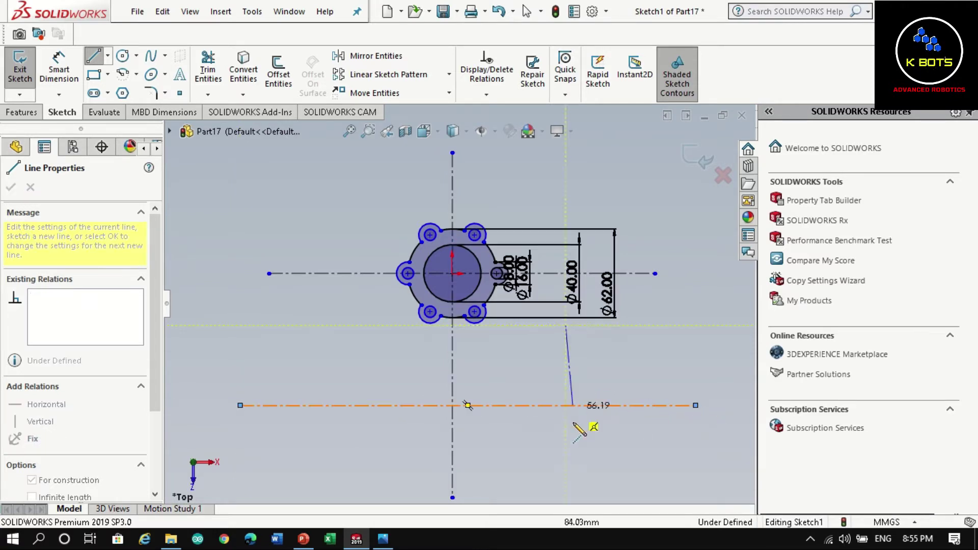
pyautogui.click(565, 467)
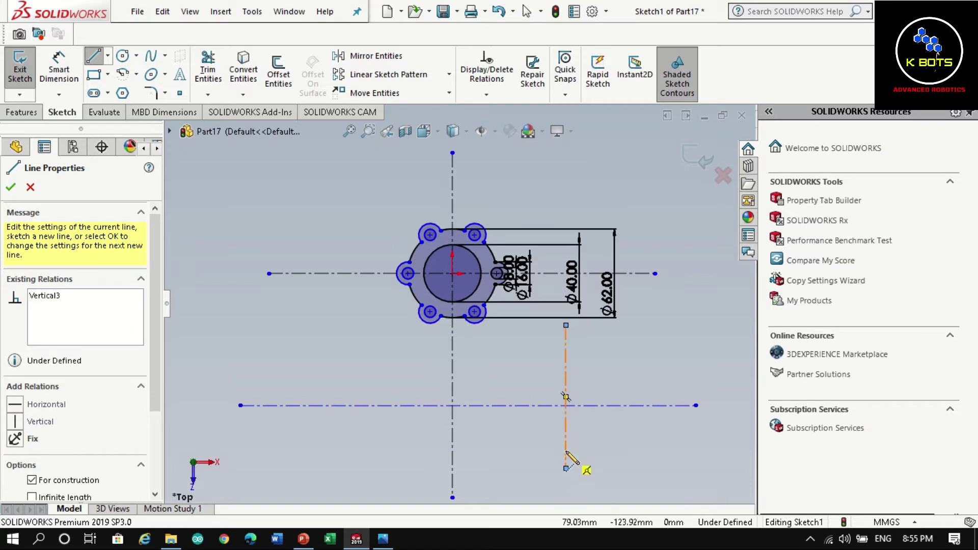
pyautogui.rightClick(566, 405)
pyautogui.click(609, 417)
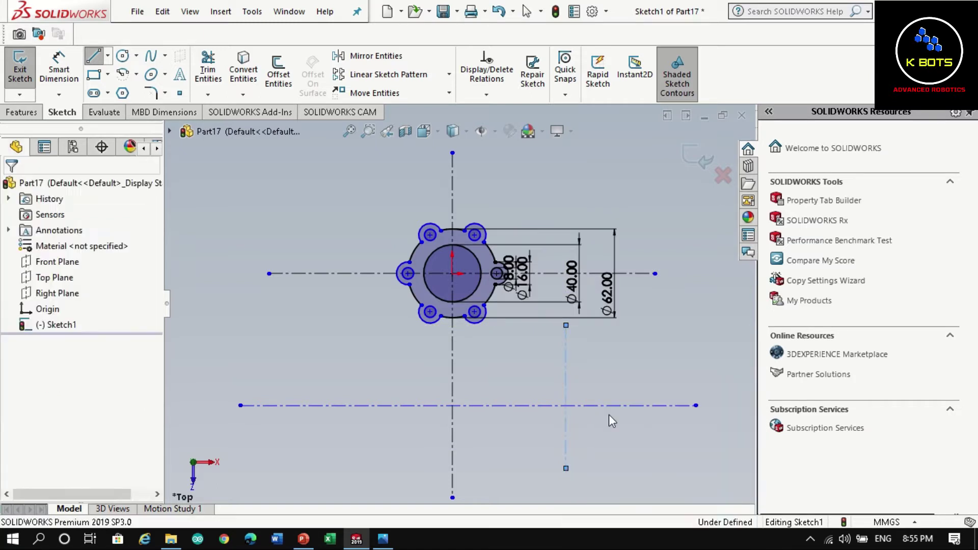
# Dimension the distance between the horizontal centerline through the origin and the lower horizontal centerline to 65 mm
pyautogui.click(75, 69)
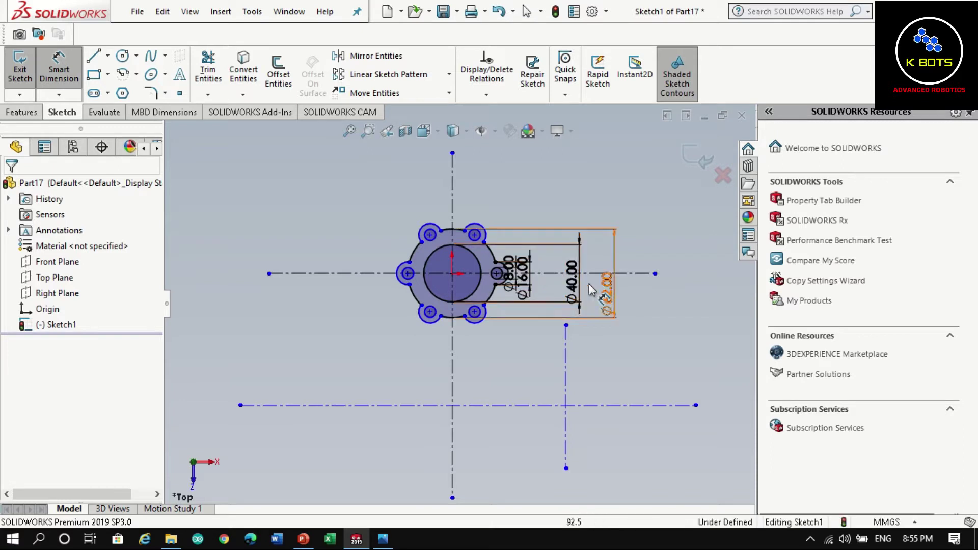
pyautogui.click(629, 273)
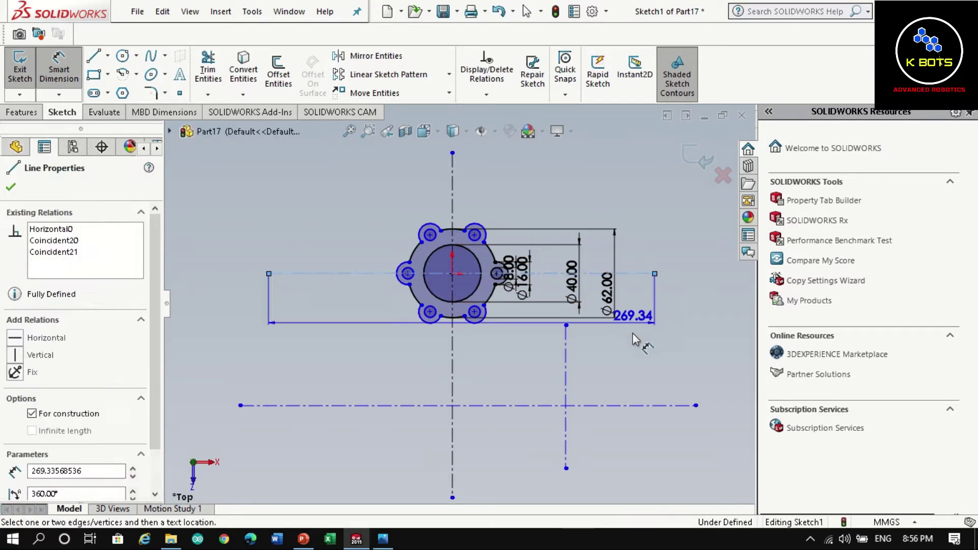
pyautogui.click(630, 405)
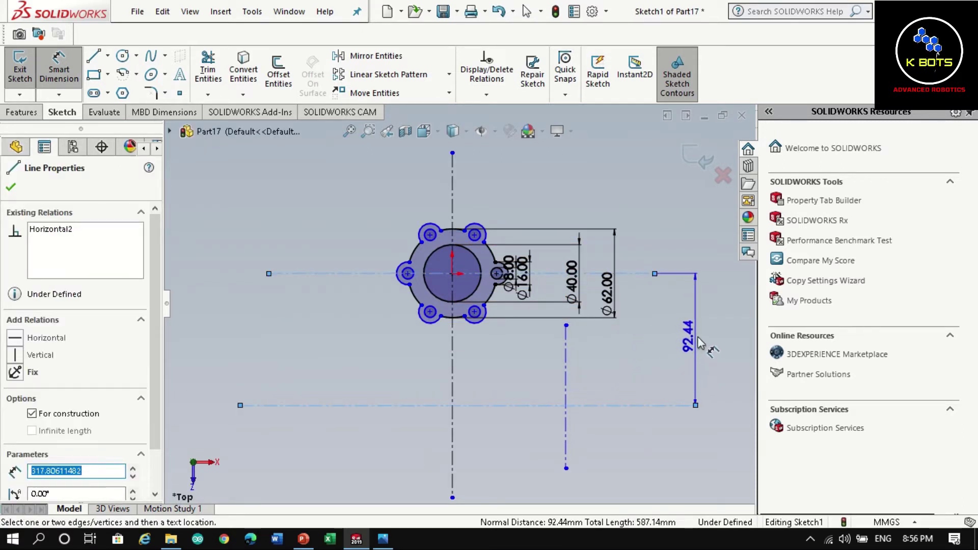
pyautogui.click(697, 341)
pyautogui.write('65')
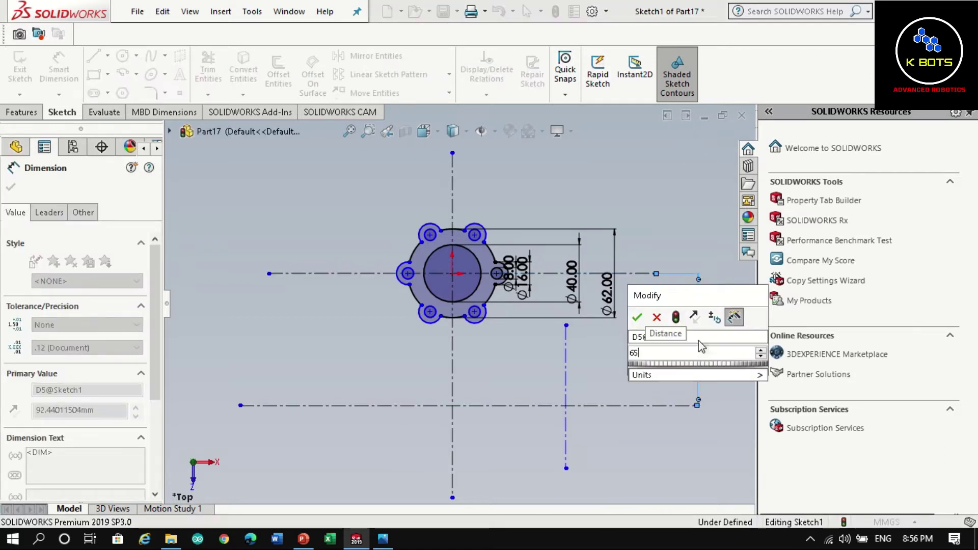
pyautogui.press('Return')
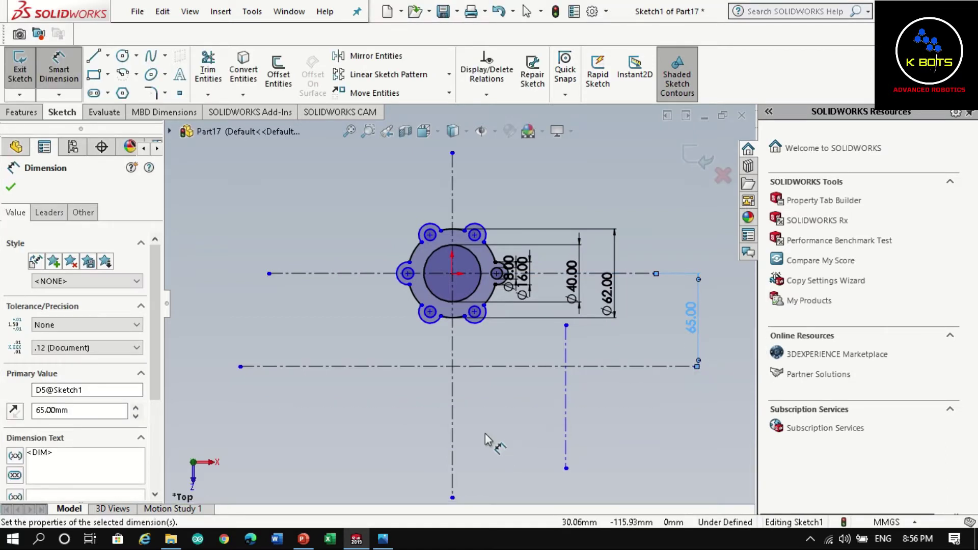
# Dimension the distance between the vertical centerline through the origin and the short vertical centerline to 55 mm
pyautogui.click(452, 428)
pyautogui.click(565, 433)
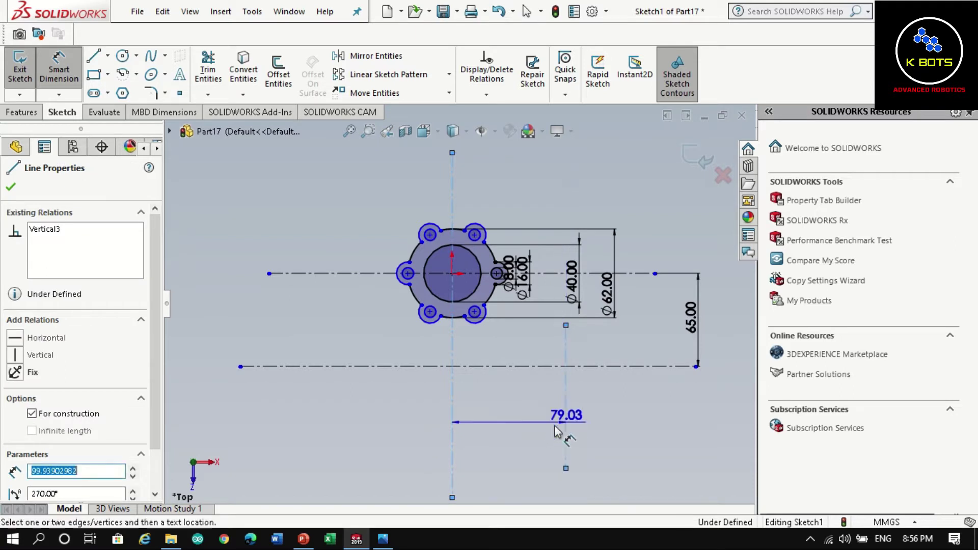
pyautogui.click(500, 465)
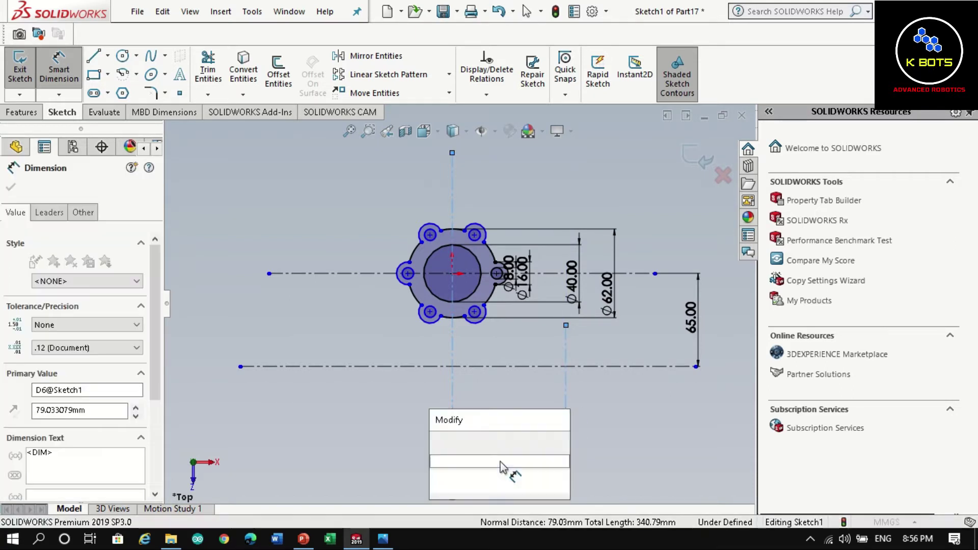
pyautogui.write('55')
pyautogui.press('Return')
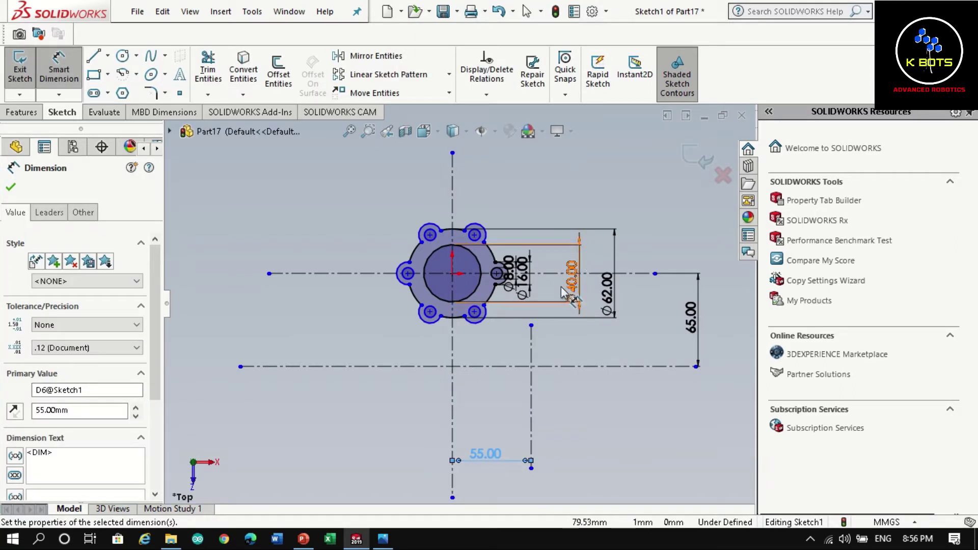
# Examine the lower circles and their dimensions in the reference drawing in Photos, and return to the SOLIDWORKS sketch
pyautogui.click(384, 539)
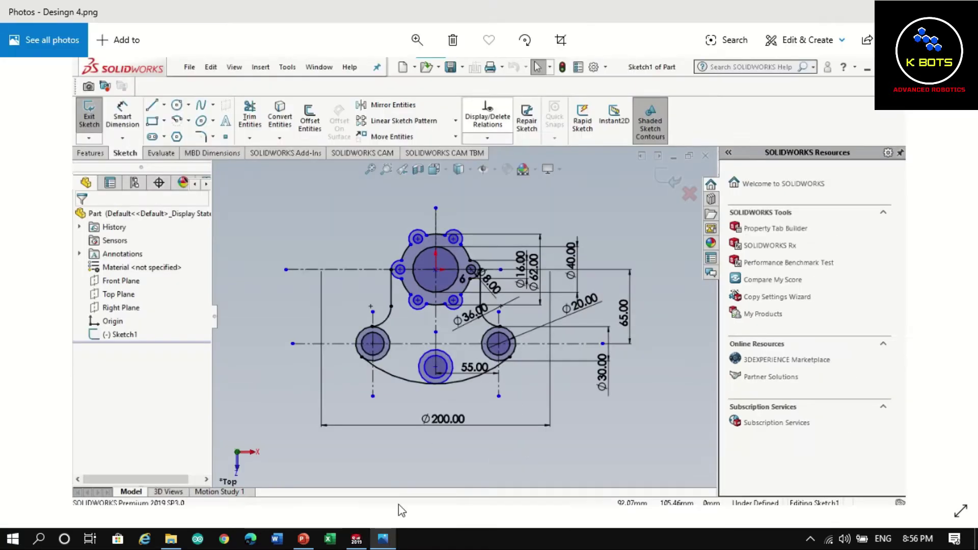
pyautogui.click(356, 540)
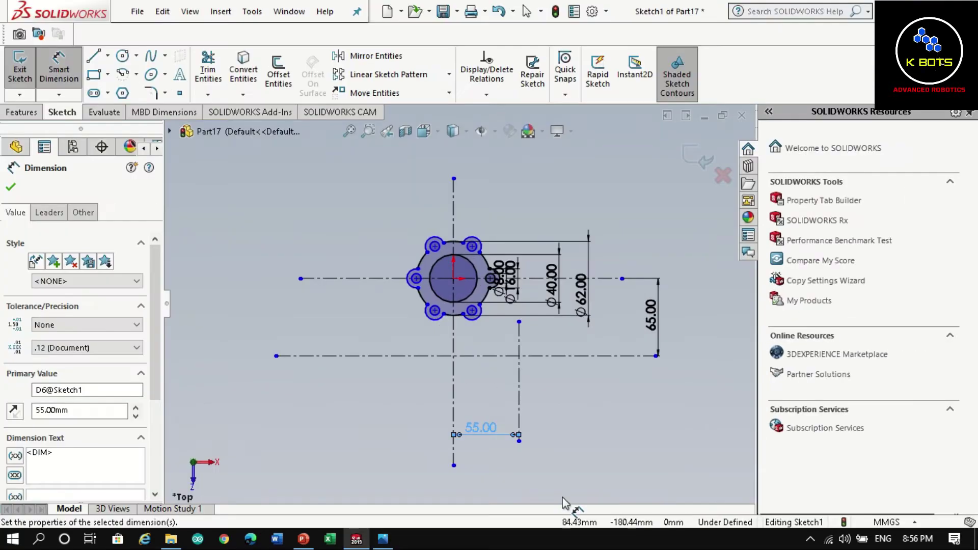
# Sketch two concentric circles, about 41 mm and 21 mm in diameter, where the lower horizontal centerline crosses the short vertical centerline
pyautogui.click(127, 58)
pyautogui.scroll(2, 517, 360)
pyautogui.scroll(-3, 506, 352)
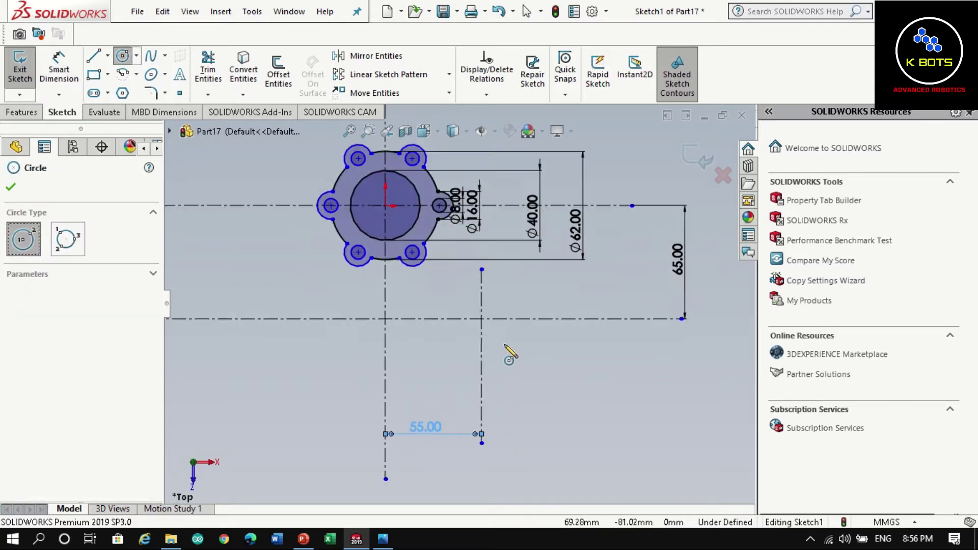
pyautogui.scroll(-1, 507, 351)
pyautogui.click(474, 310)
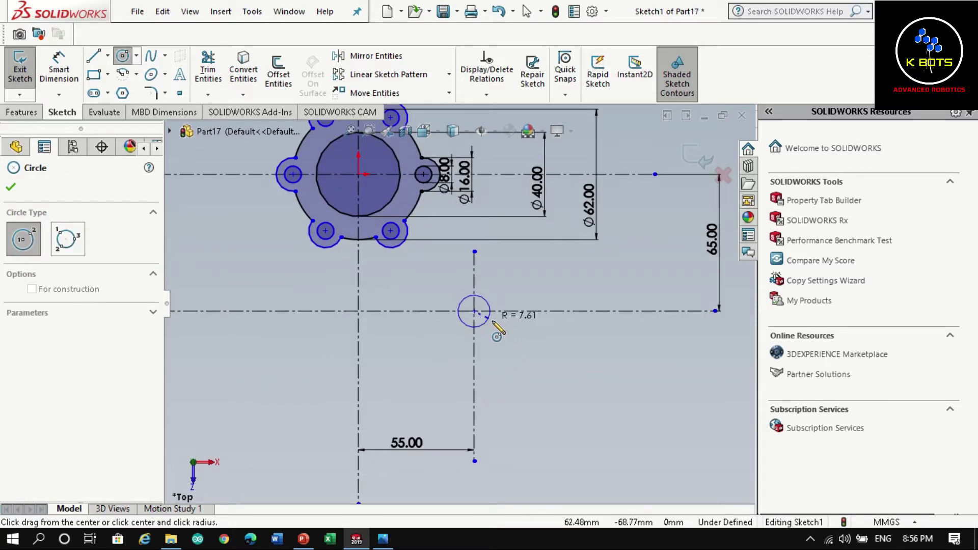
pyautogui.click(516, 328)
pyautogui.click(474, 310)
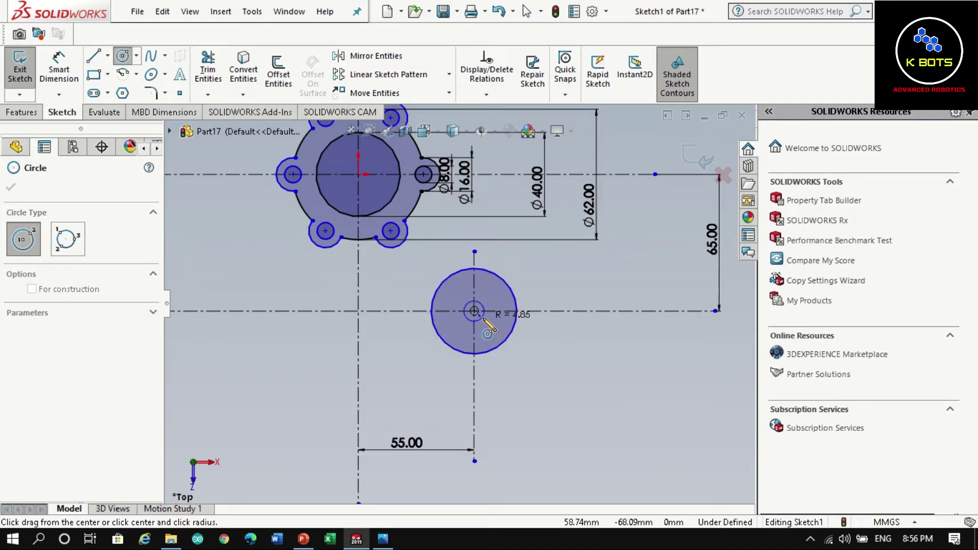
pyautogui.click(491, 326)
pyautogui.rightClick(491, 326)
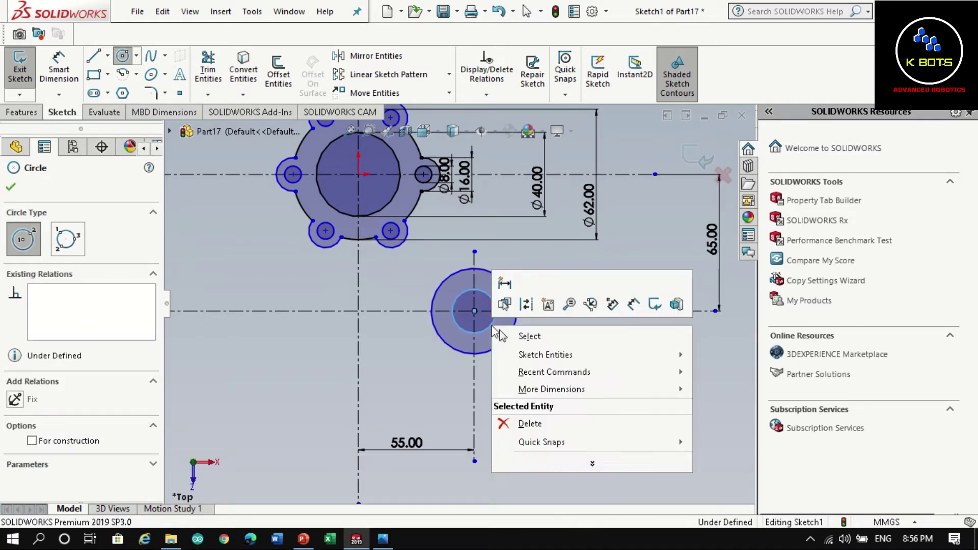
pyautogui.click(509, 334)
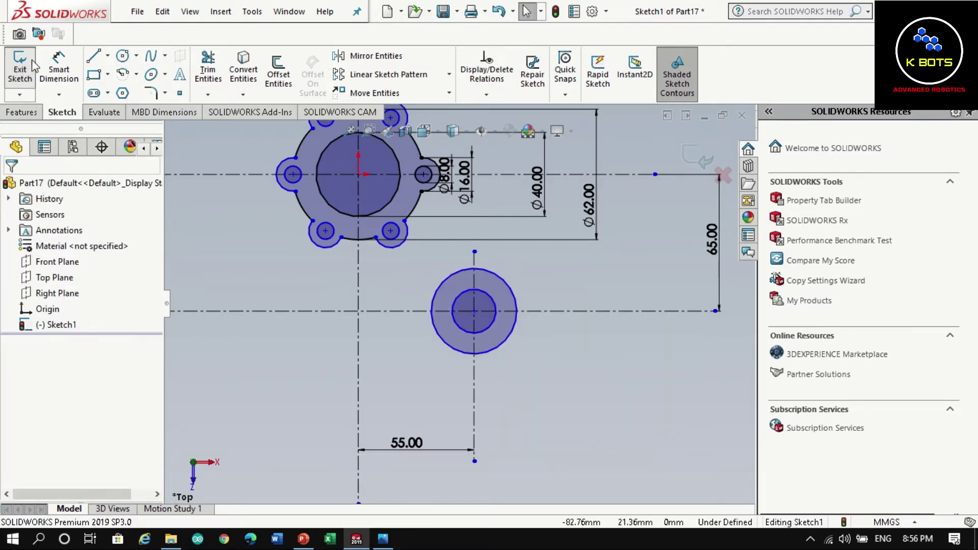
# Dimension the inner lower circle's diameter to 20 mm and move the dimension text farther out from the circles
pyautogui.click(59, 67)
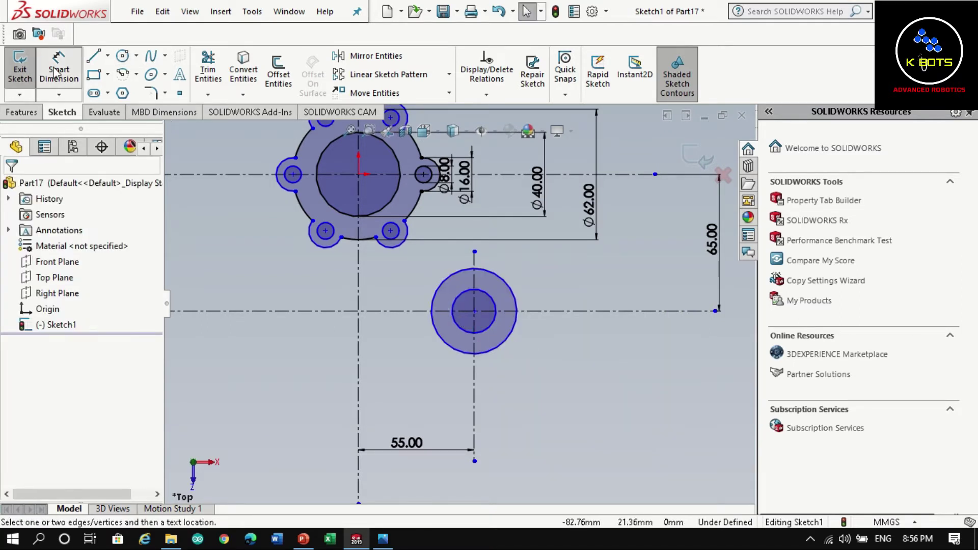
pyautogui.click(492, 307)
pyautogui.click(557, 322)
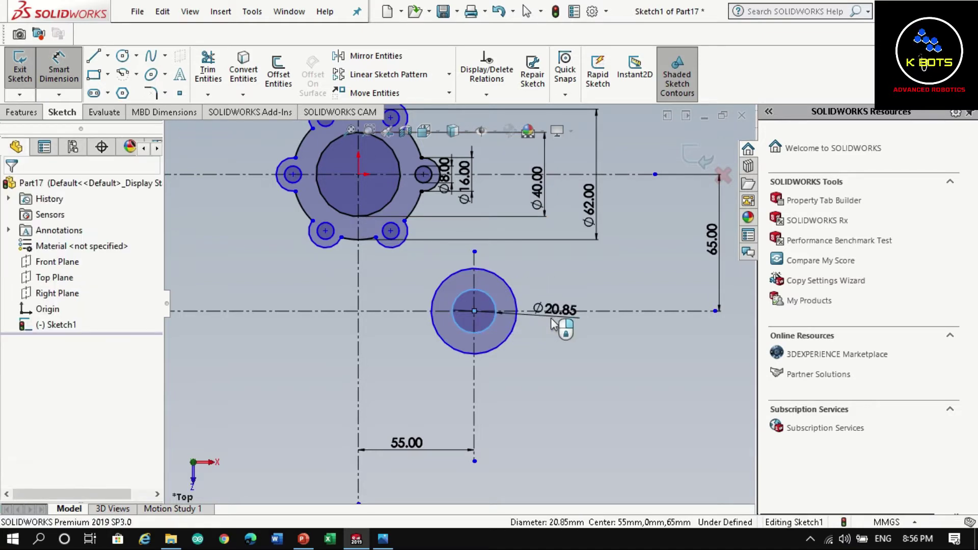
pyautogui.write('20')
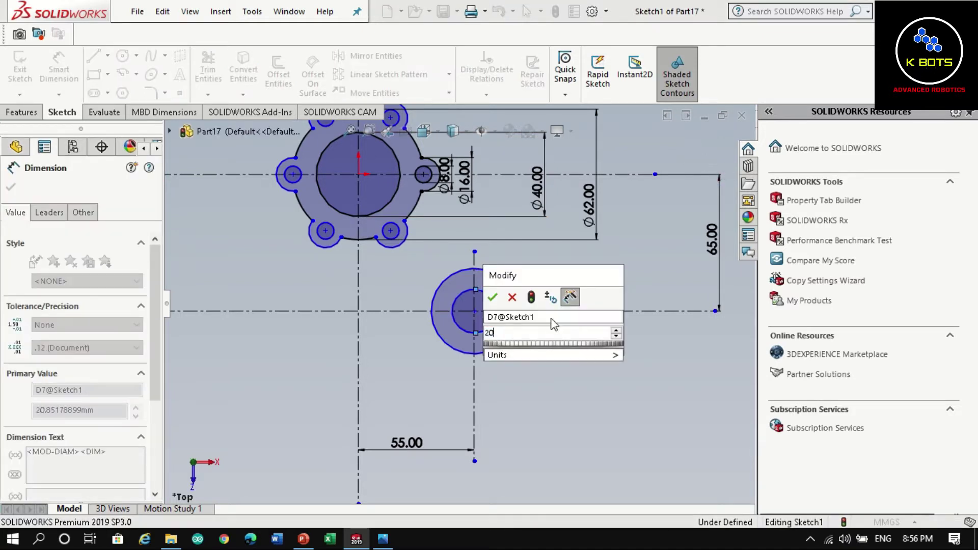
pyautogui.press('Return')
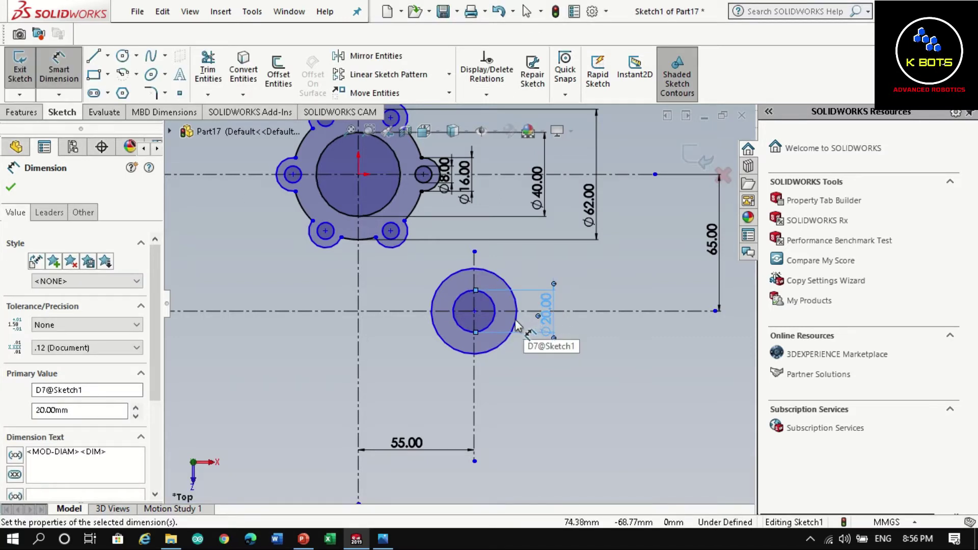
pyautogui.moveTo(527, 331); pyautogui.dragTo(549, 340)
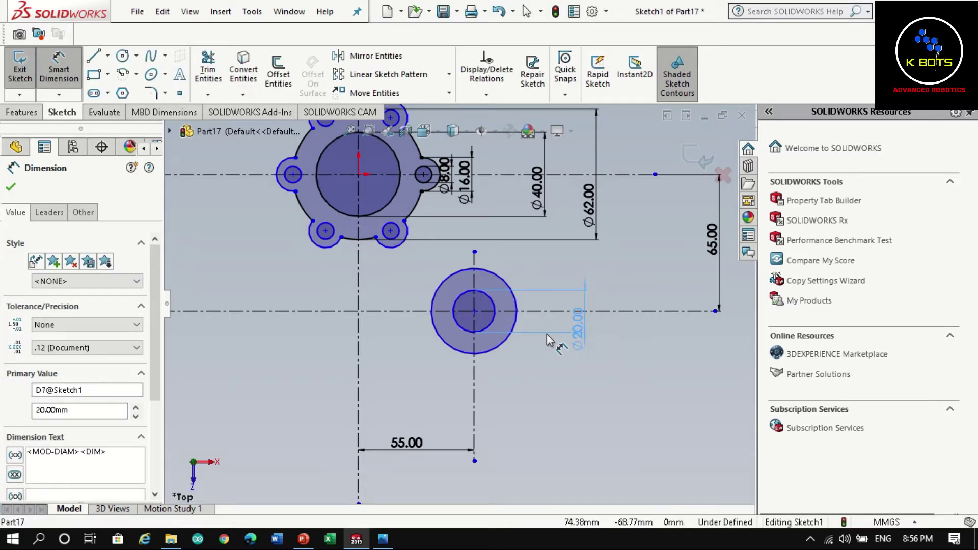
# Dimension the outer lower circle's diameter to 30 mm
pyautogui.click(517, 324)
pyautogui.click(611, 326)
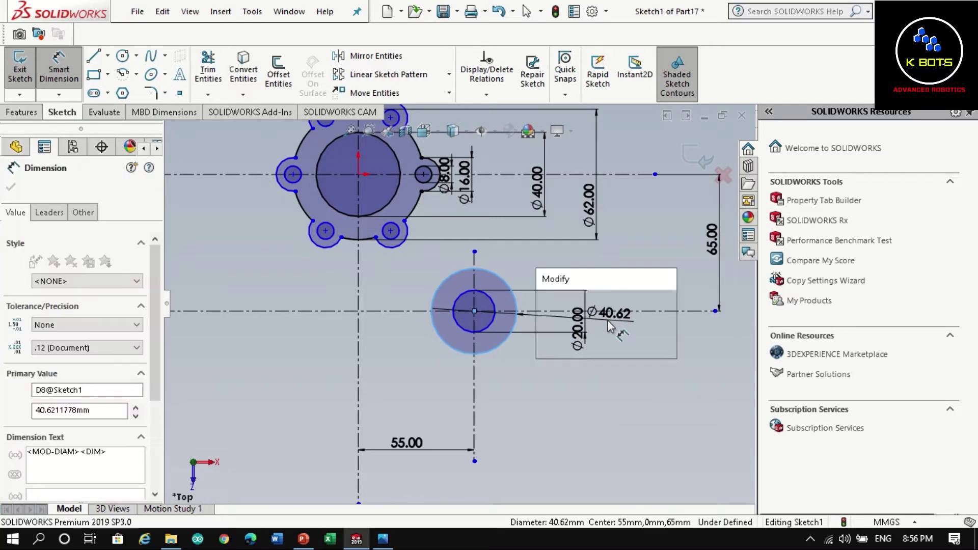
pyautogui.write('30')
pyautogui.press('Return')
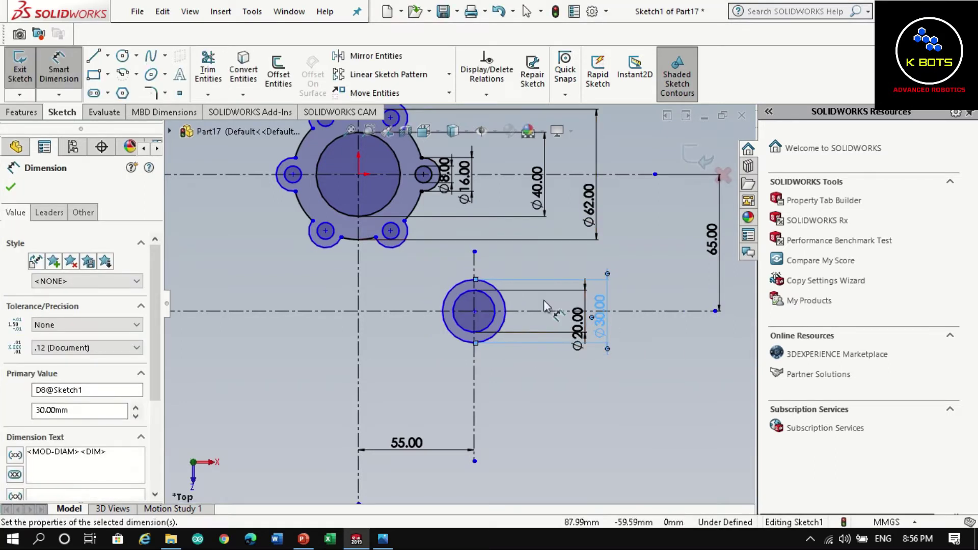
# Mirror the 20 mm and 30 mm circles and their short vertical centerline about the vertical centerline through the origin
pyautogui.scroll(3, 458, 305)
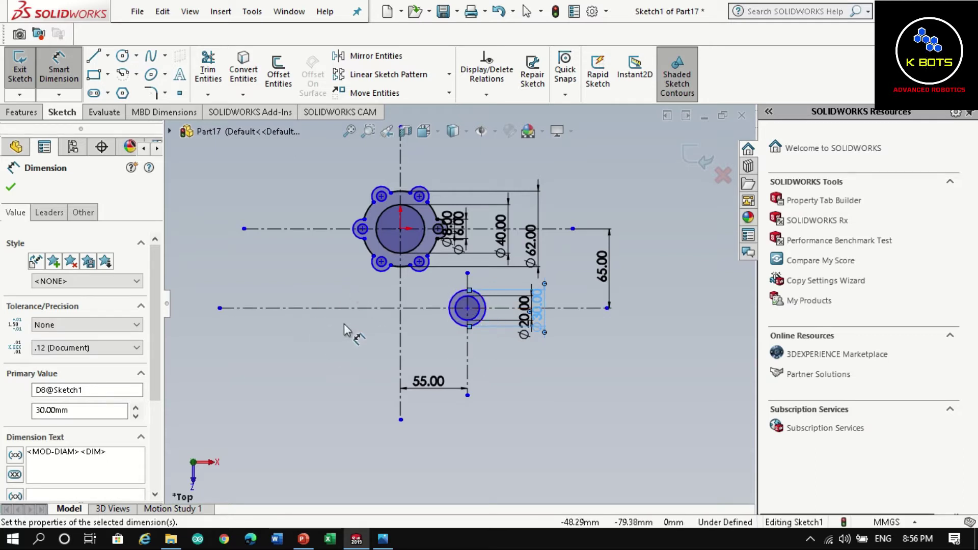
pyautogui.click(522, 354)
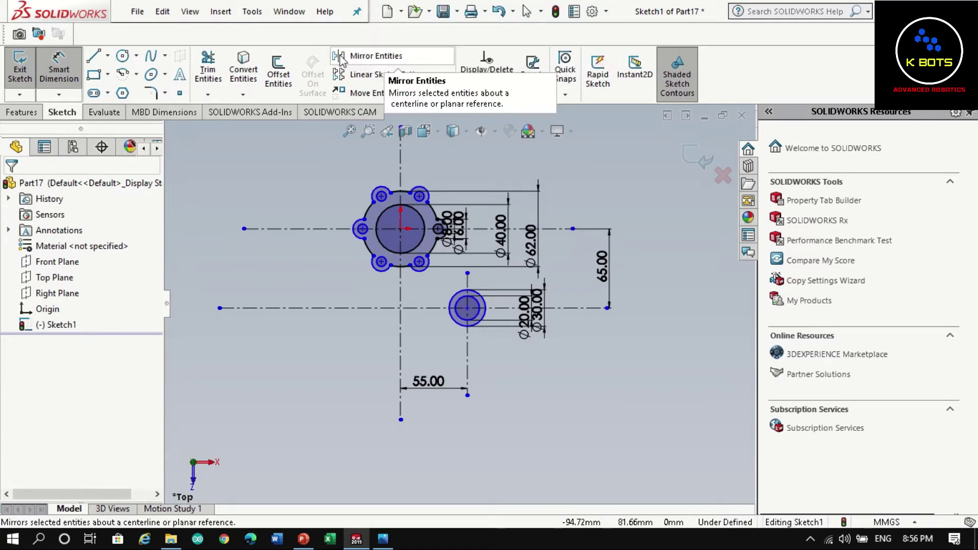
pyautogui.click(357, 57)
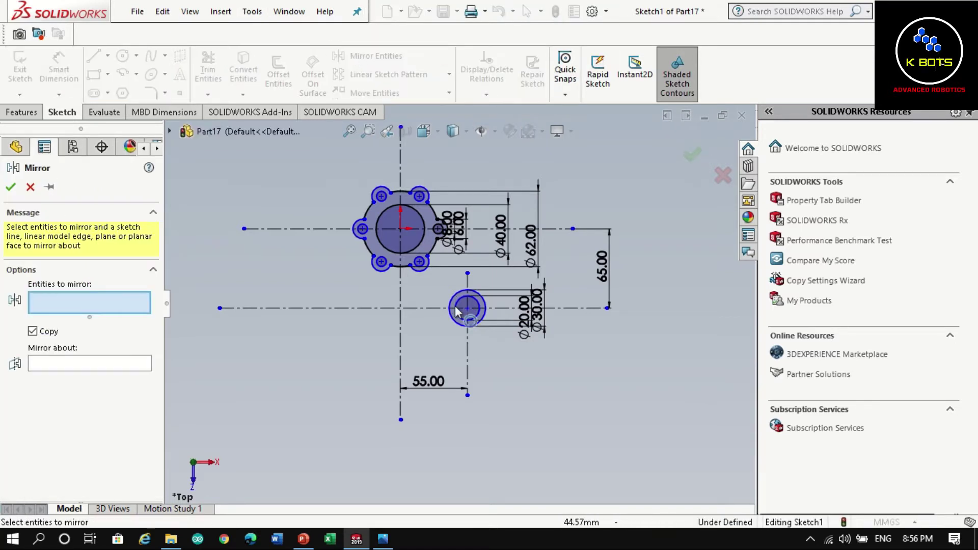
pyautogui.click(471, 326)
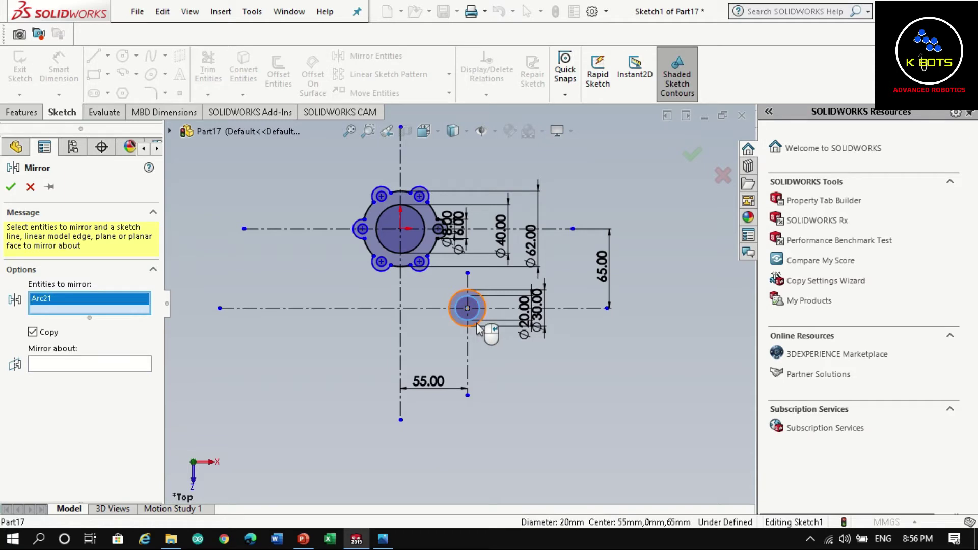
pyautogui.click(475, 317)
pyautogui.click(468, 353)
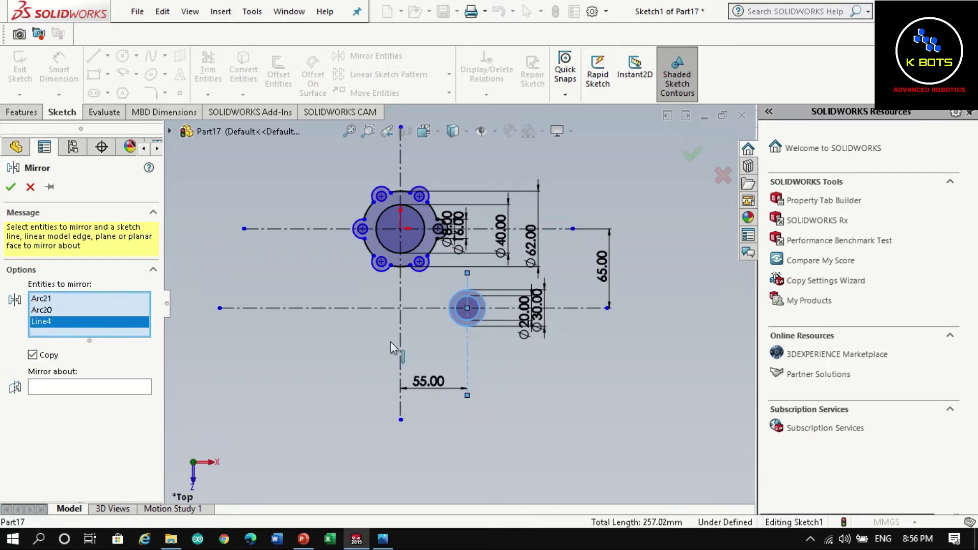
pyautogui.click(42, 388)
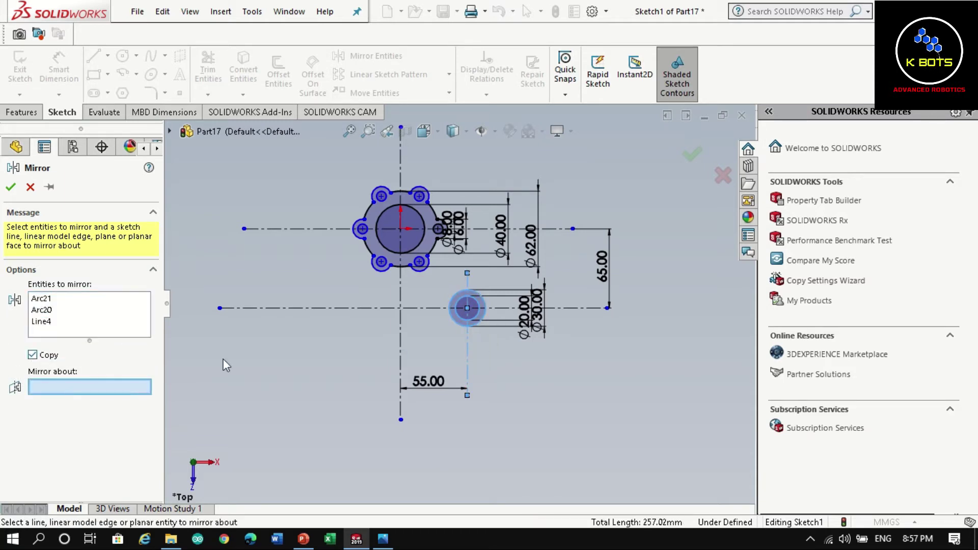
pyautogui.click(402, 334)
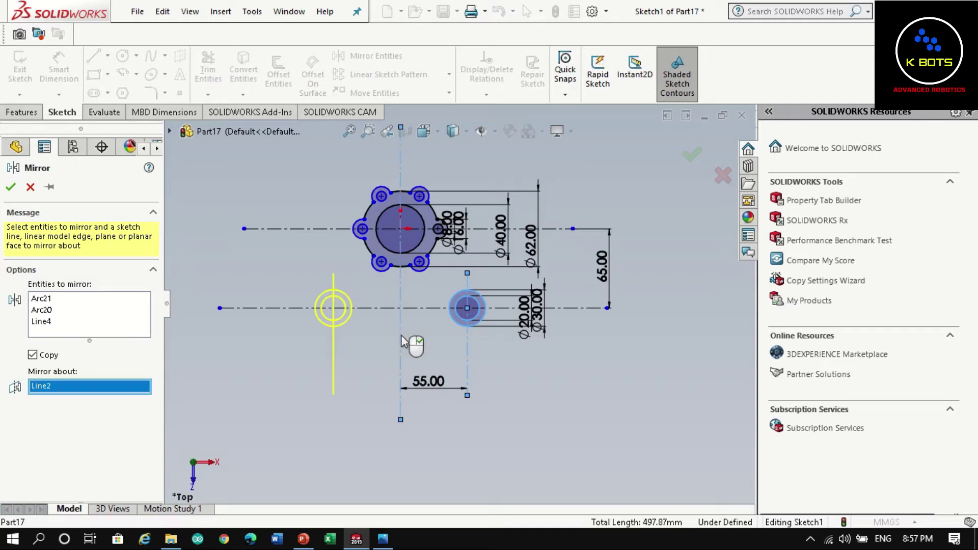
pyautogui.click(9, 189)
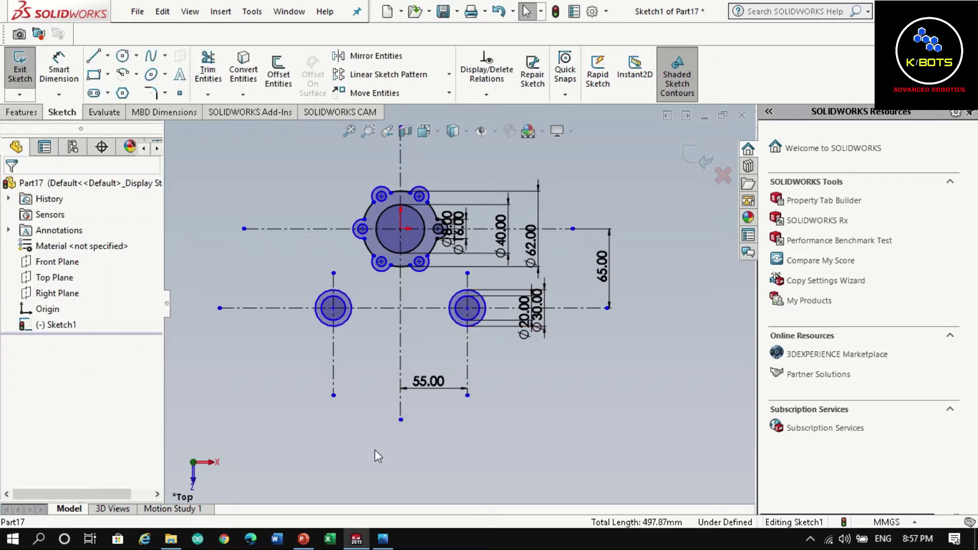
# Check the reference drawing in Photos, then in SOLIDWORKS sketch a vertical line about 36 mm long down from the left lobe's outermost point
pyautogui.click(392, 541)
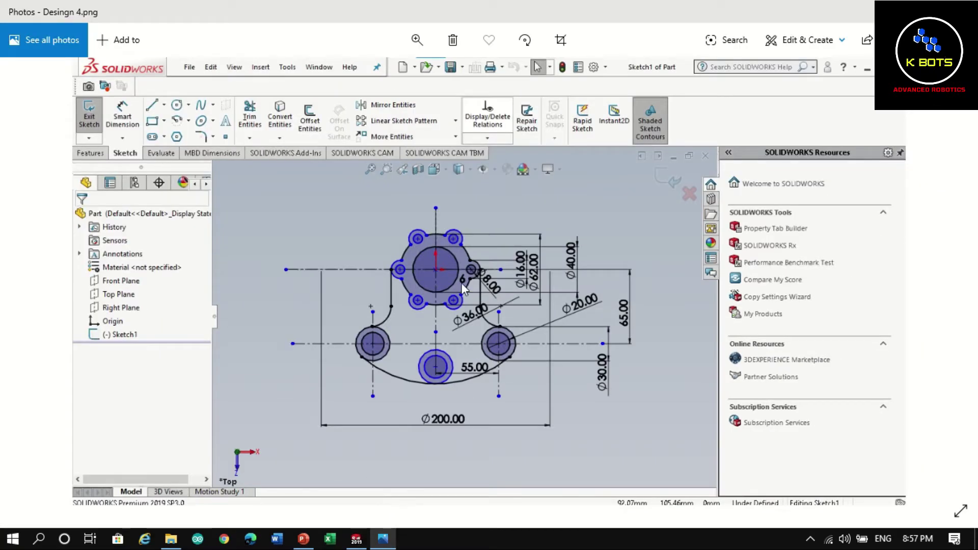
pyautogui.click(356, 539)
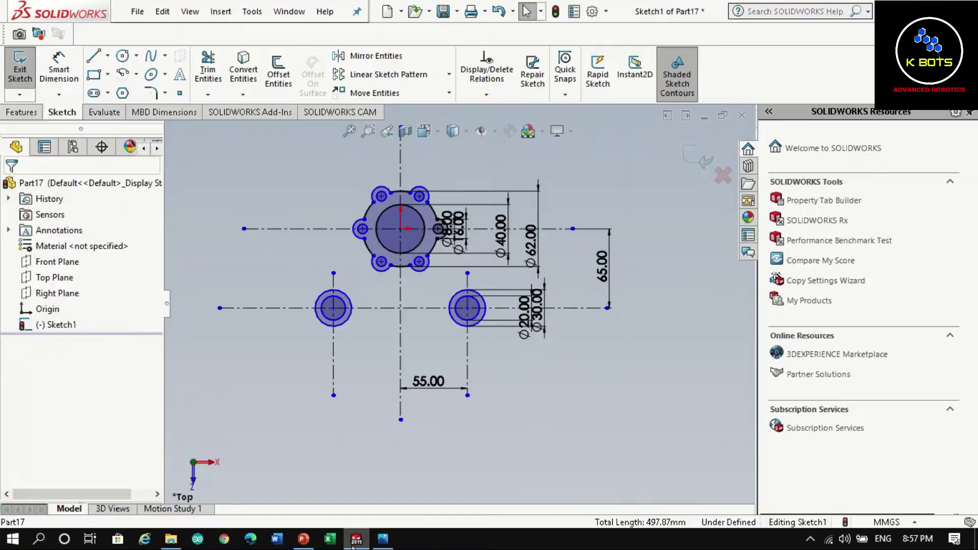
pyautogui.click(94, 55)
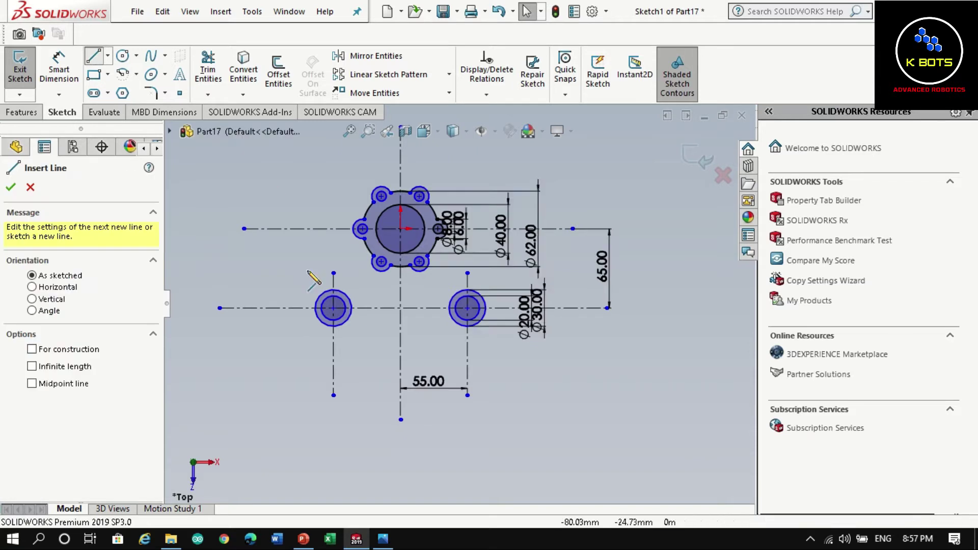
pyautogui.click(352, 229)
pyautogui.click(352, 274)
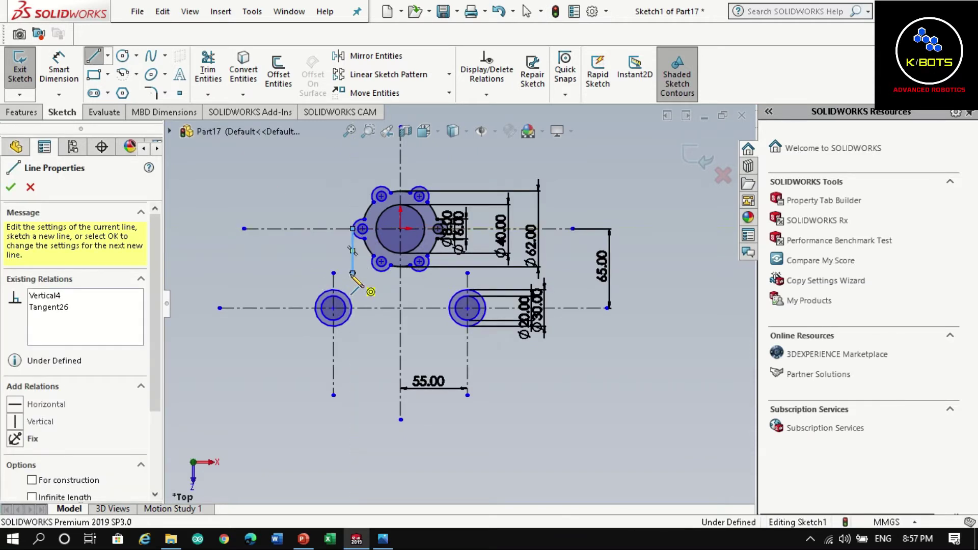
pyautogui.press('Escape')
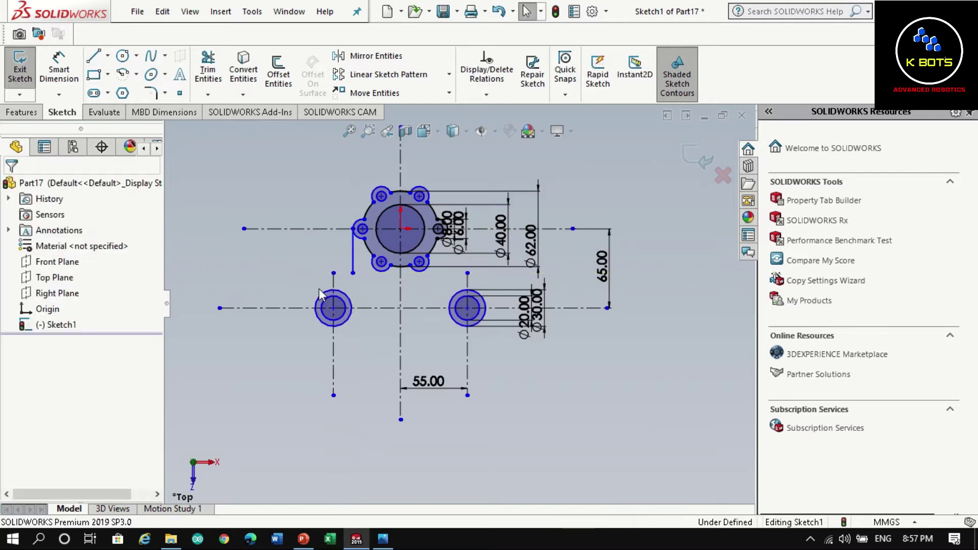
# Sketch a circle about 43 mm in diameter above the left lower circles, passing through the lower end of the vertical line
pyautogui.click(123, 56)
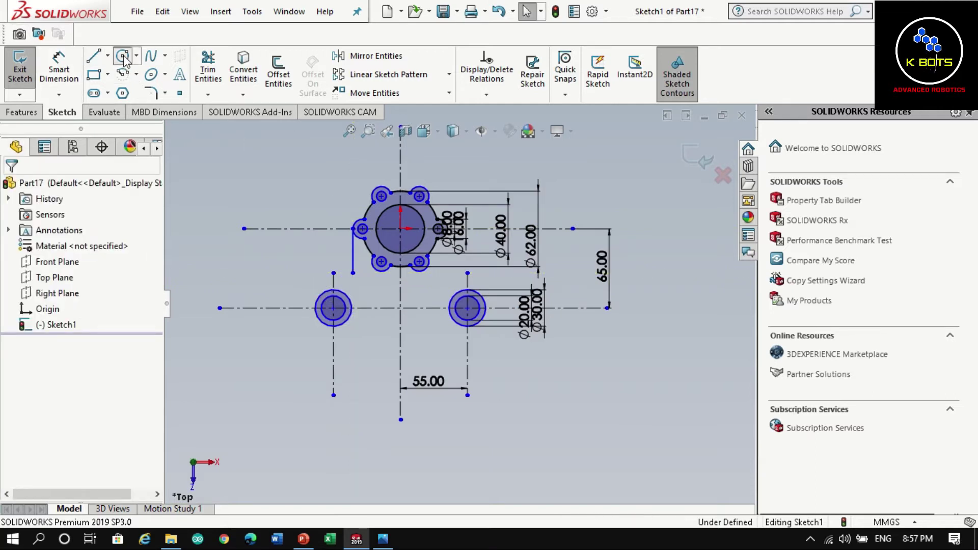
pyautogui.click(333, 255)
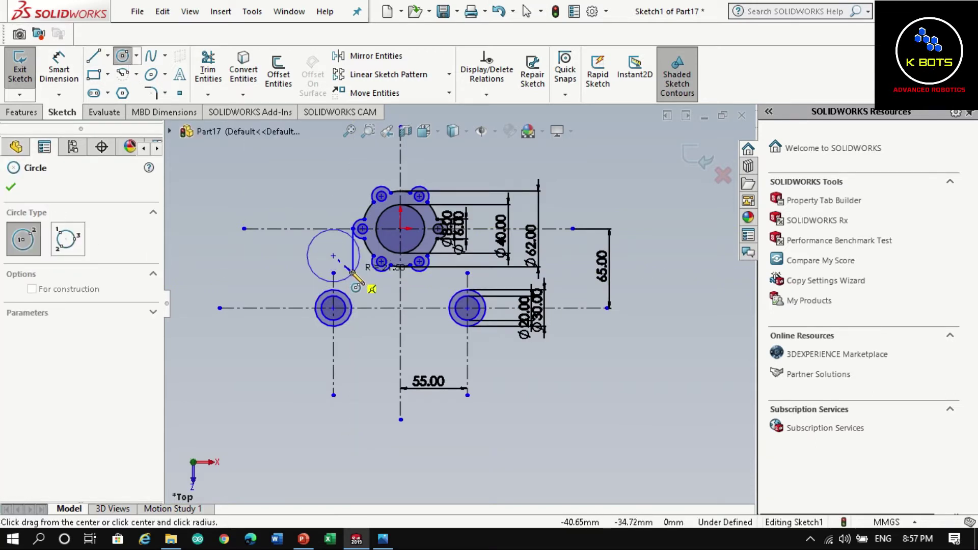
pyautogui.click(353, 274)
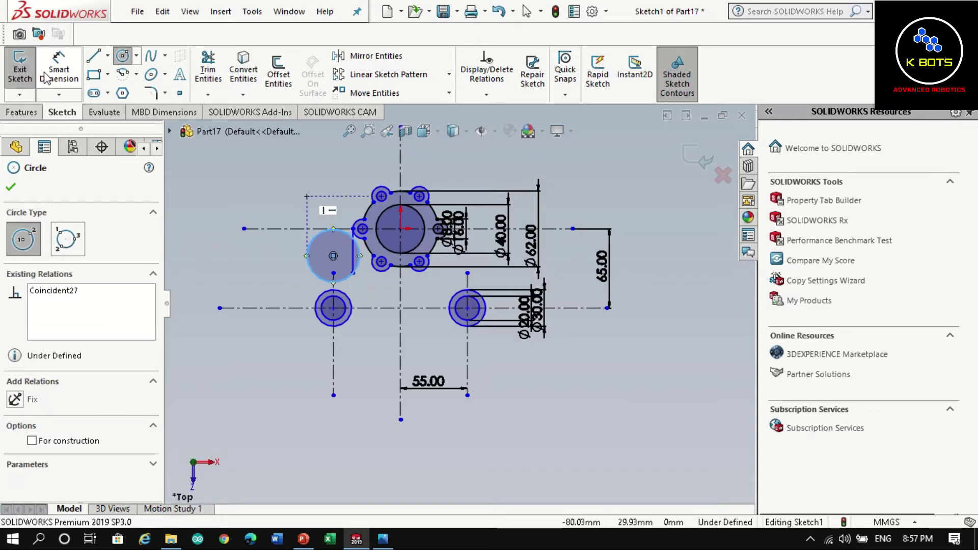
pyautogui.press('Escape')
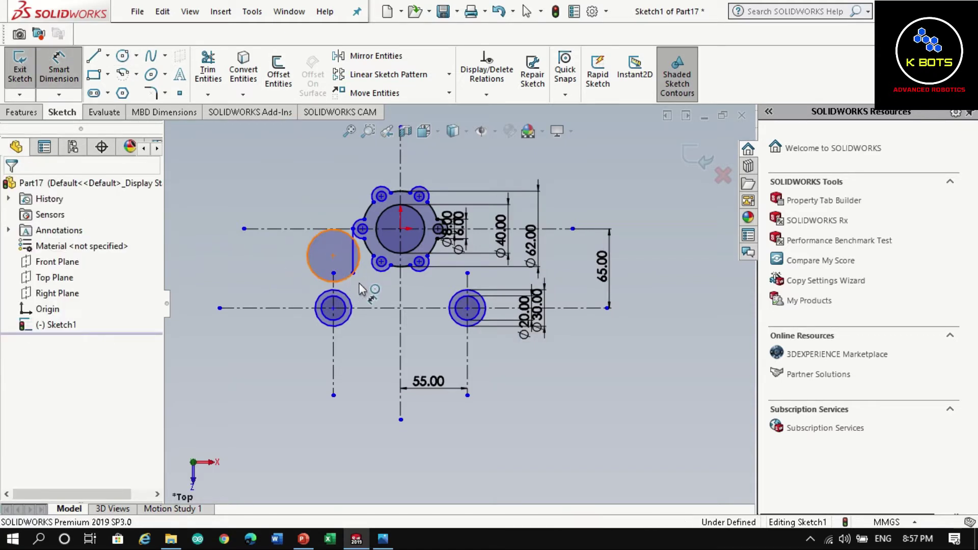
# Dimension the diameter of the circle at the vertical line's lower end to 36 mm
pyautogui.click(352, 279)
pyautogui.click(373, 301)
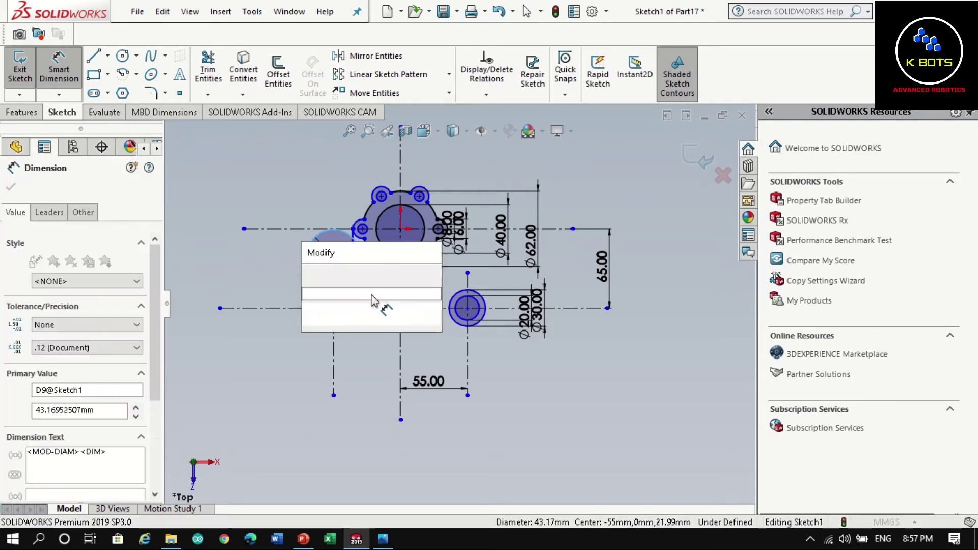
pyautogui.press('Return')
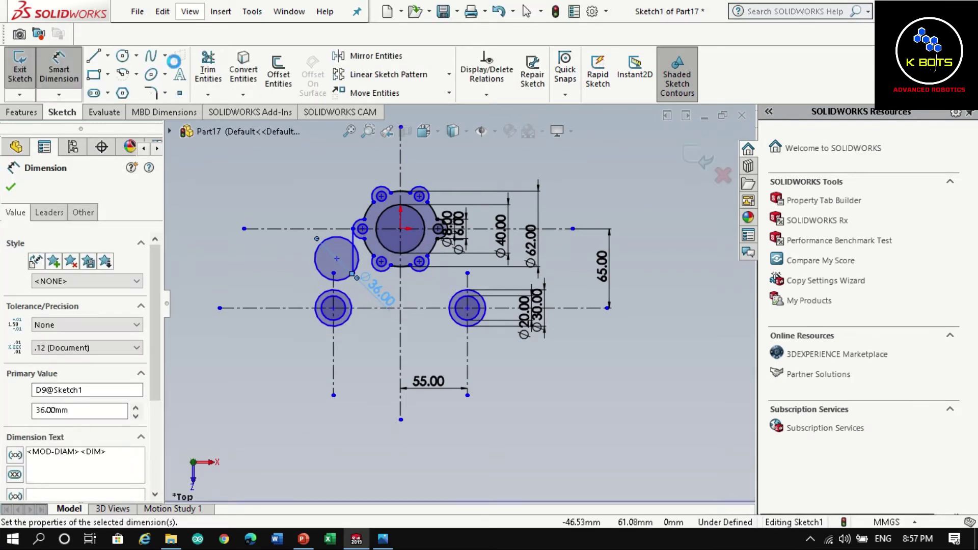
pyautogui.press('Escape')
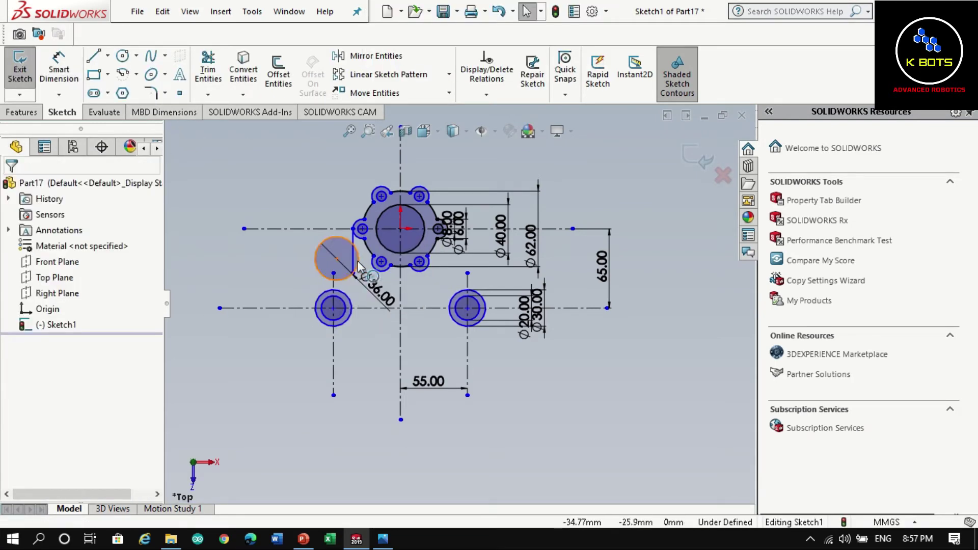
# Add a tangent relation between the 36 mm circle and the vertical line beside the left lobe
pyautogui.click(353, 265)
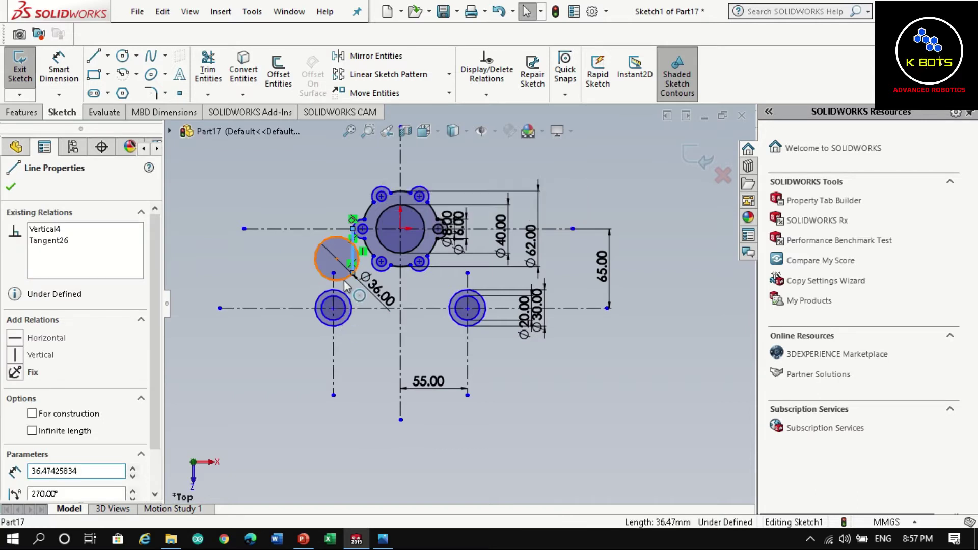
pyautogui.click(321, 242)
pyautogui.keyDown('ctrl'); pyautogui.click(353, 239); pyautogui.keyUp('ctrl')
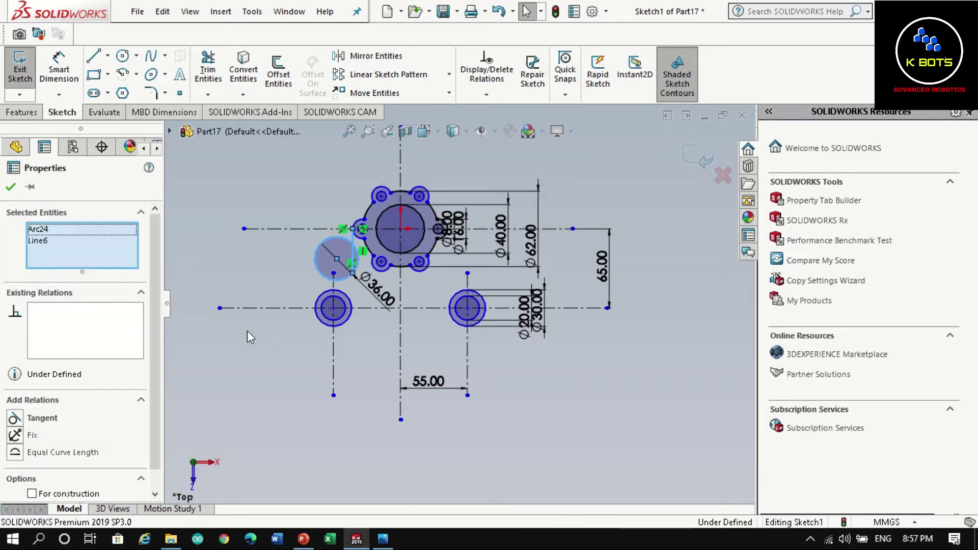
pyautogui.click(42, 424)
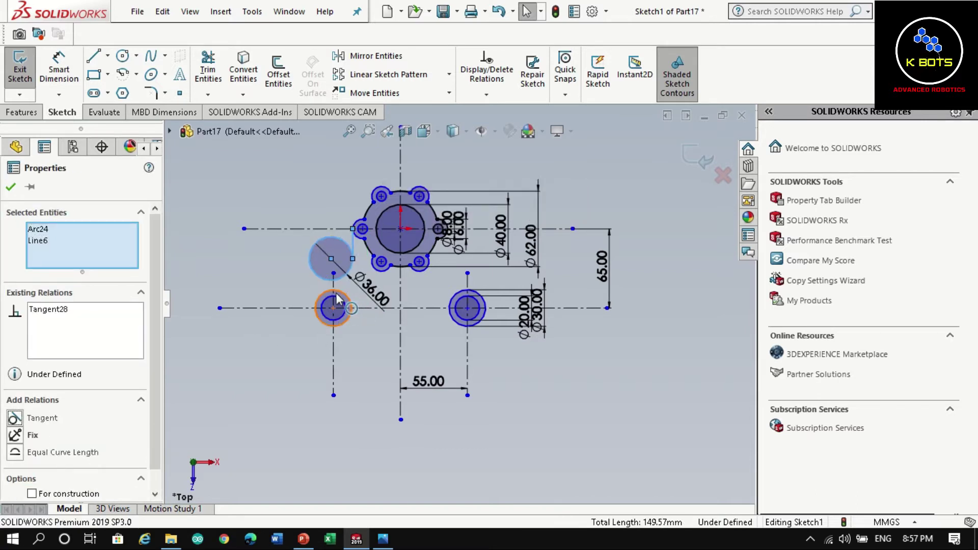
# Add a tangent relation between the 36 mm circle and the outer circle of the left lower pair
pyautogui.click(348, 298)
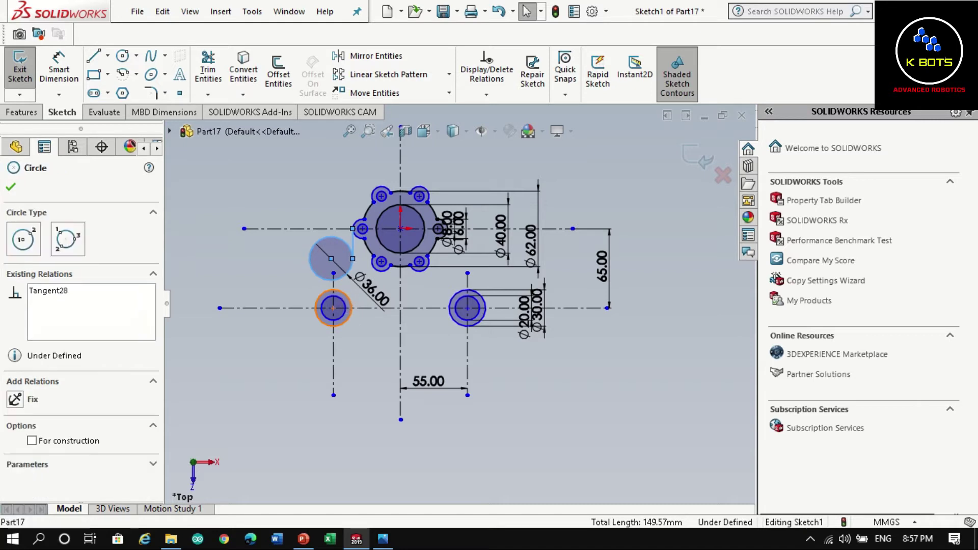
pyautogui.keyDown('ctrl'); pyautogui.click(340, 279); pyautogui.keyUp('ctrl')
pyautogui.click(42, 435)
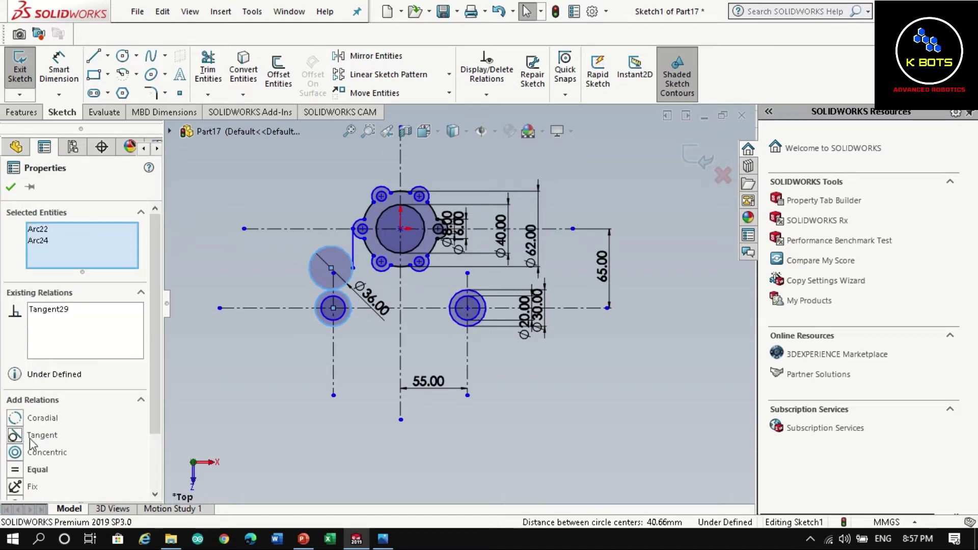
pyautogui.click(537, 389)
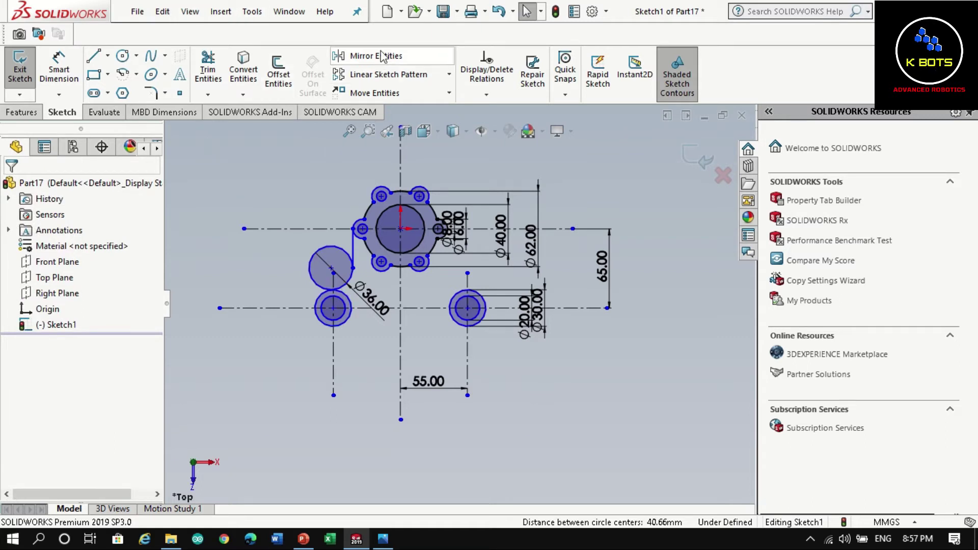
# Trim away the outer part of the 36 mm circle, leaving the arc between the vertical line and the left lower circle
pyautogui.click(209, 71)
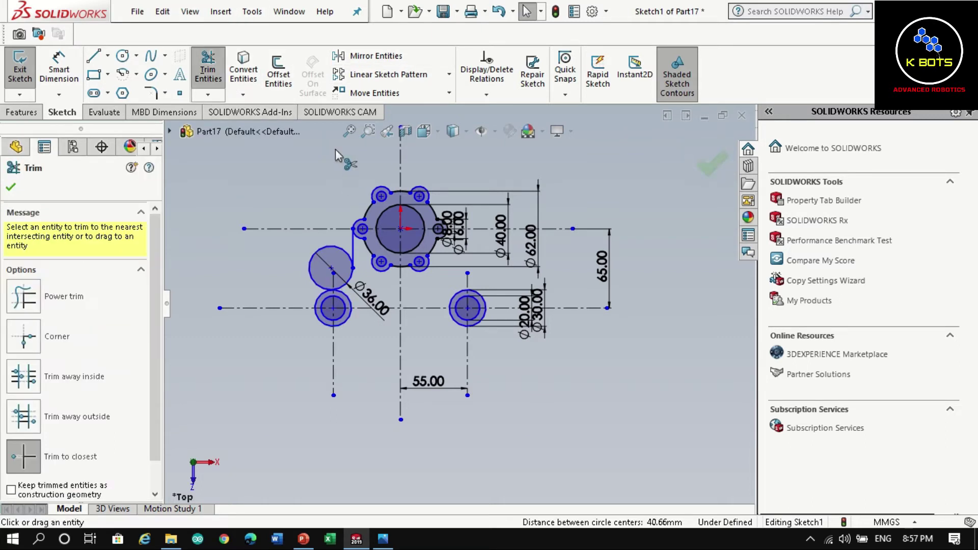
pyautogui.click(319, 248)
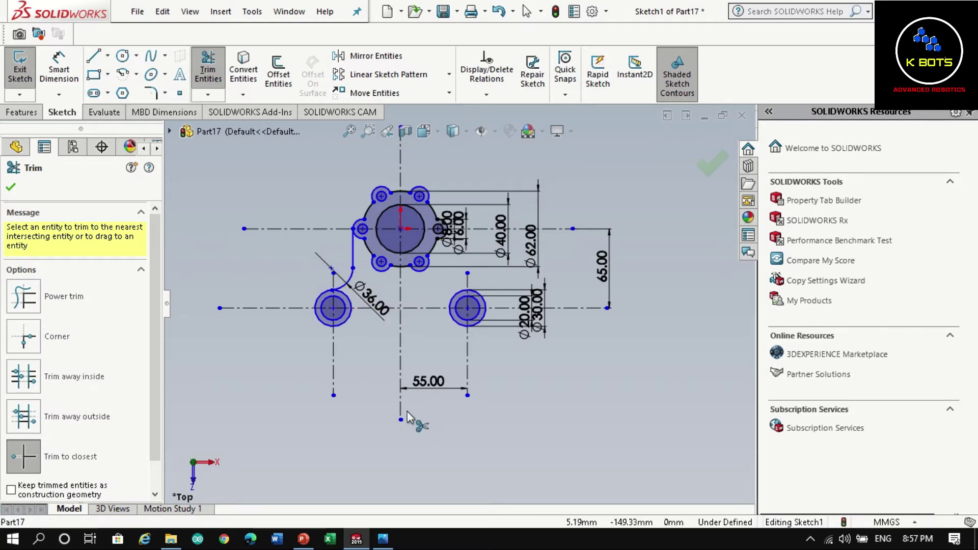
pyautogui.press('Escape')
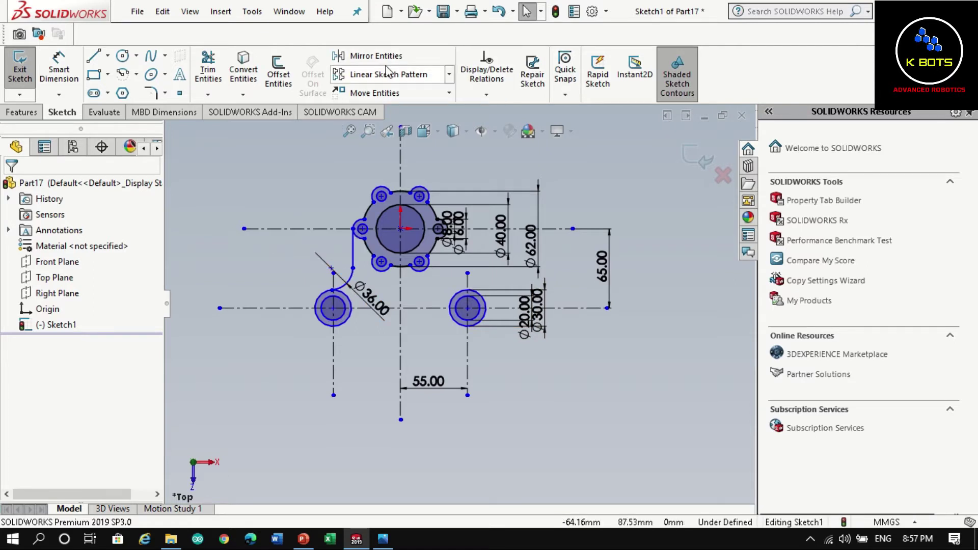
# Mirror the left vertical line and its tangent arc about the vertical centerline, keeping the originals
pyautogui.click(369, 56)
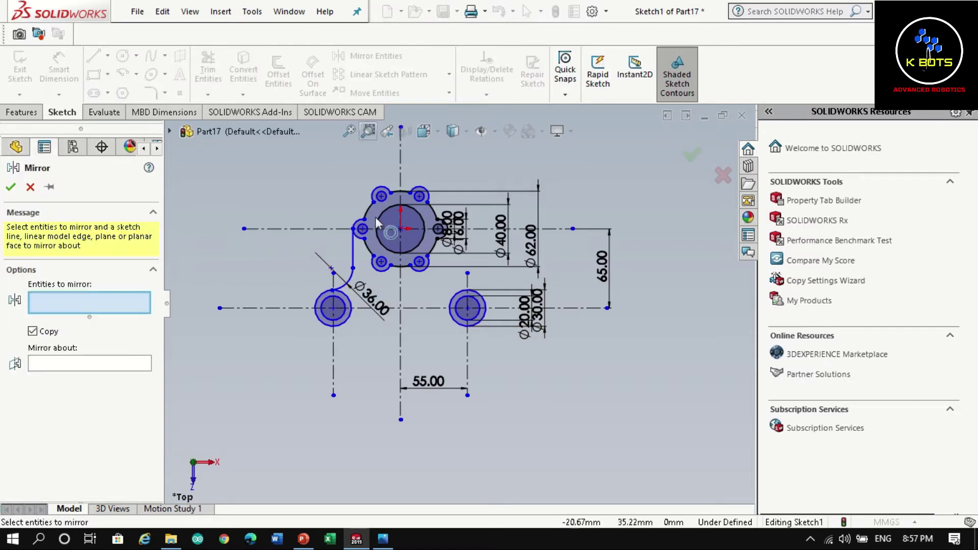
pyautogui.click(354, 266)
pyautogui.click(354, 281)
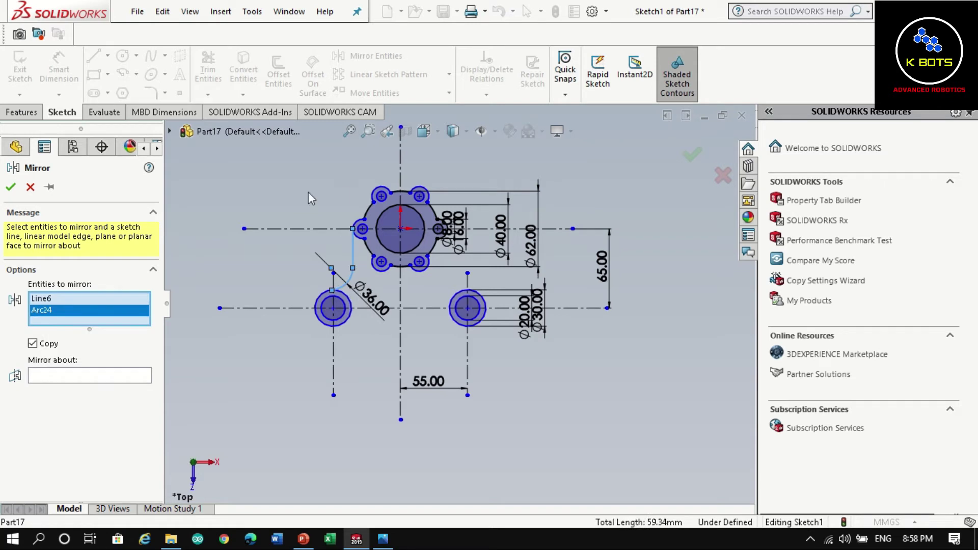
pyautogui.click(102, 379)
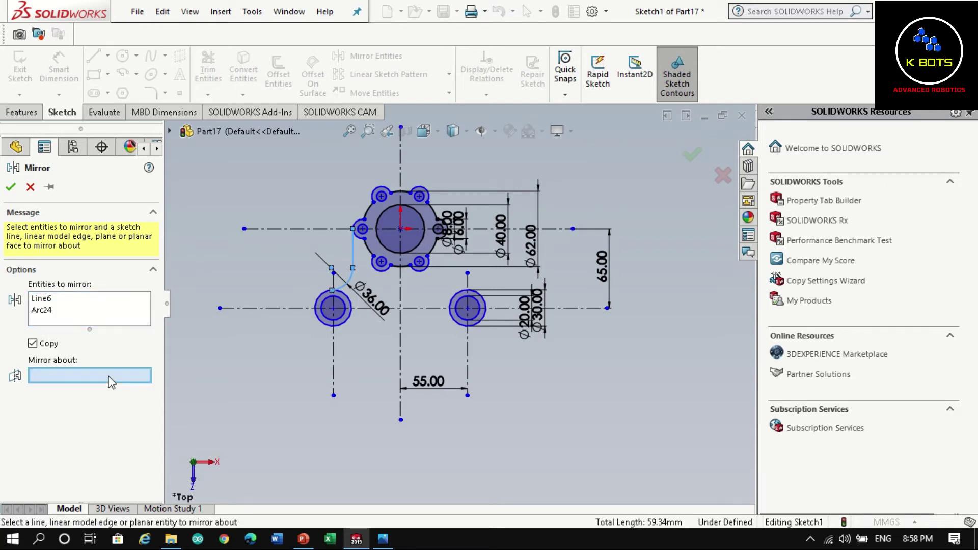
pyautogui.click(401, 283)
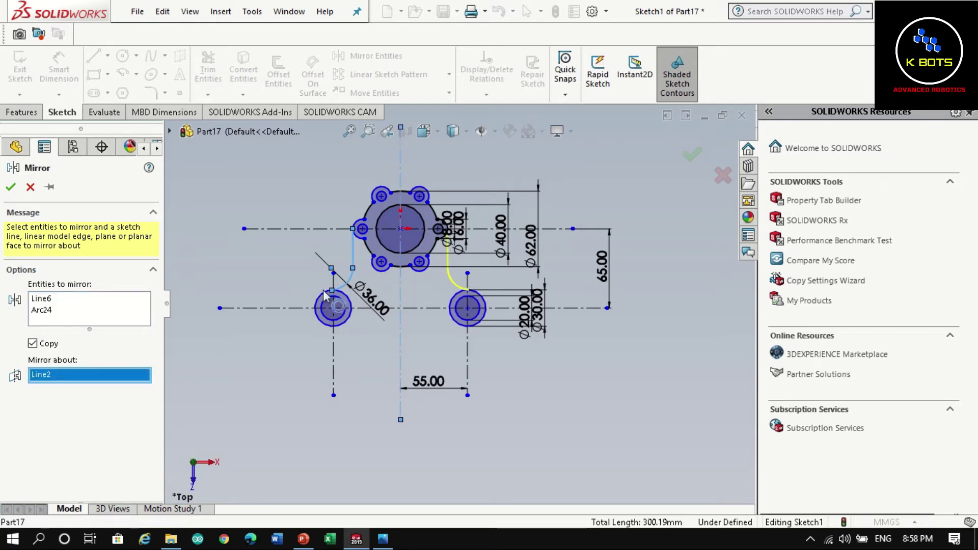
pyautogui.click(11, 187)
# Check the reference drawing in Photos, then in SOLIDWORKS sketch an origin-centered circle about 200 mm in diameter around the lower circles
pyautogui.click(383, 539)
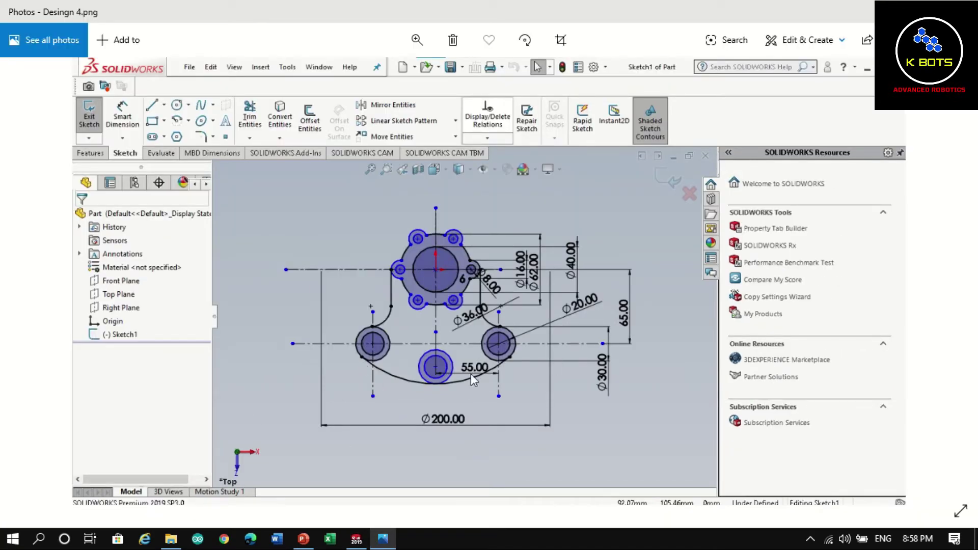
pyautogui.click(356, 540)
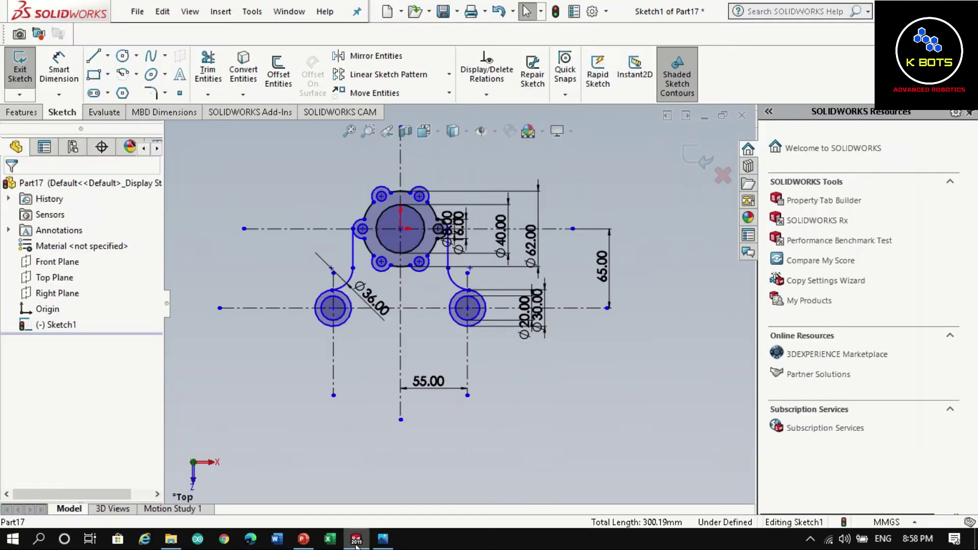
pyautogui.click(122, 55)
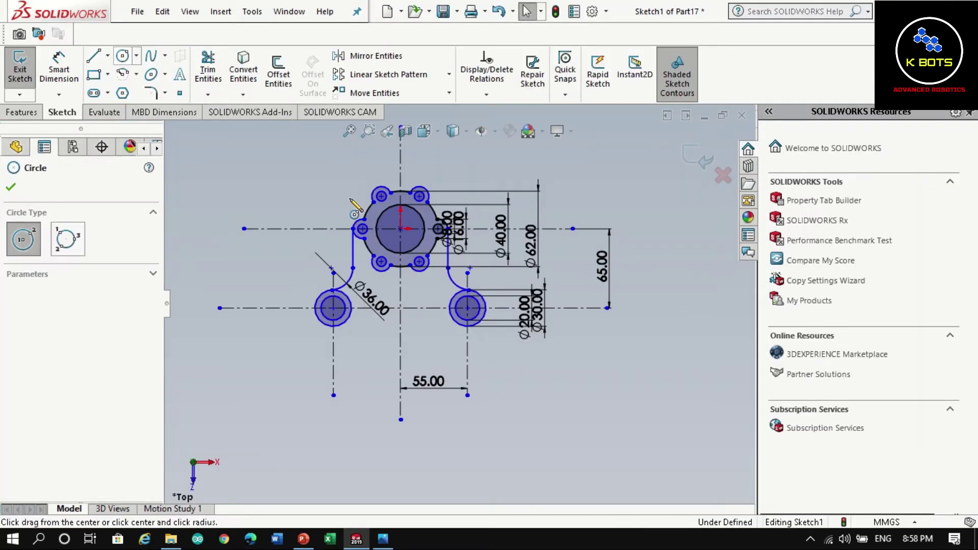
pyautogui.click(401, 229)
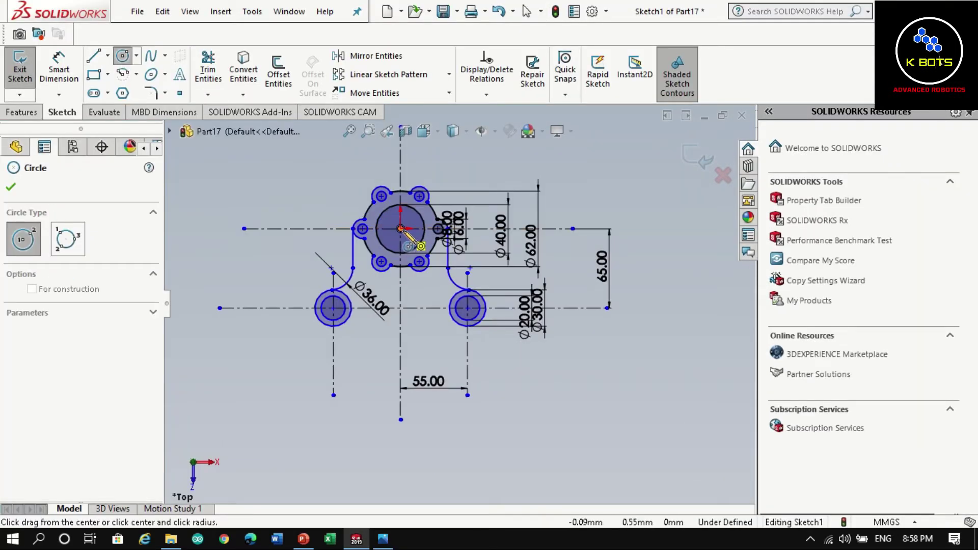
pyautogui.click(499, 304)
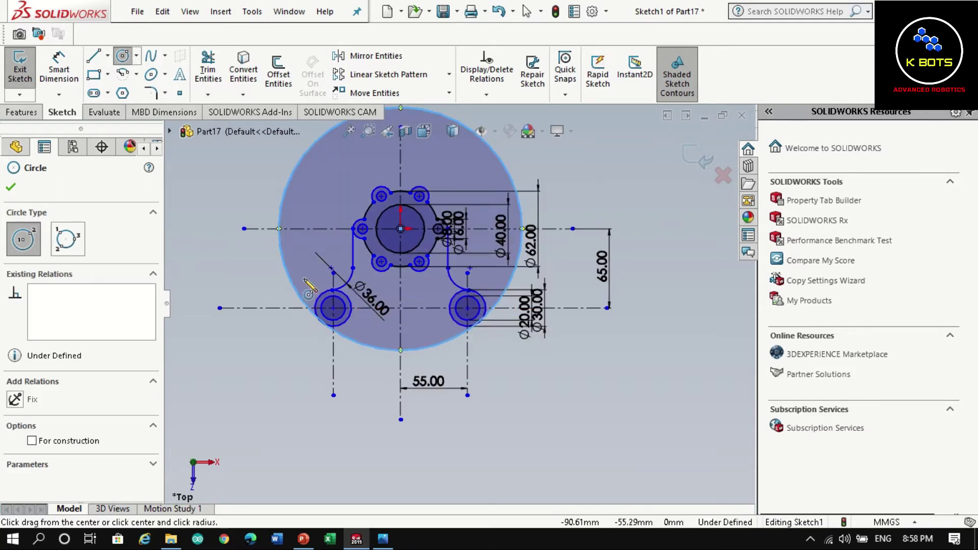
pyautogui.rightClick(417, 349)
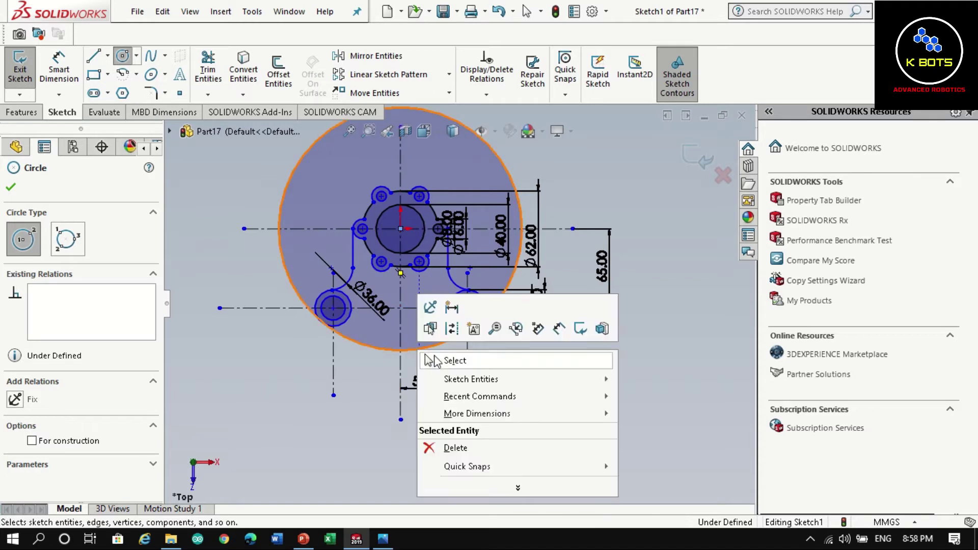
pyautogui.click(442, 360)
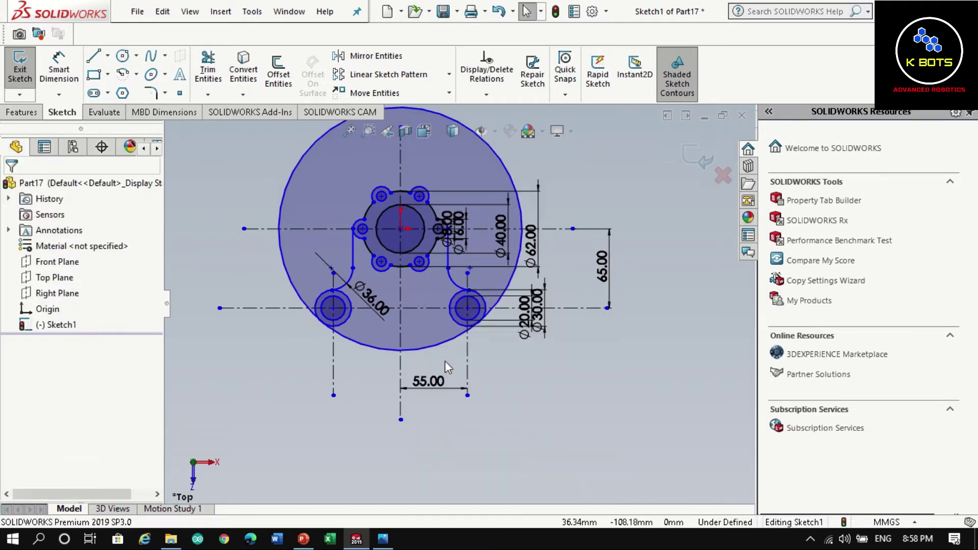
# Dimension the diameter of the large origin-centered circle to 200 mm
pyautogui.click(71, 70)
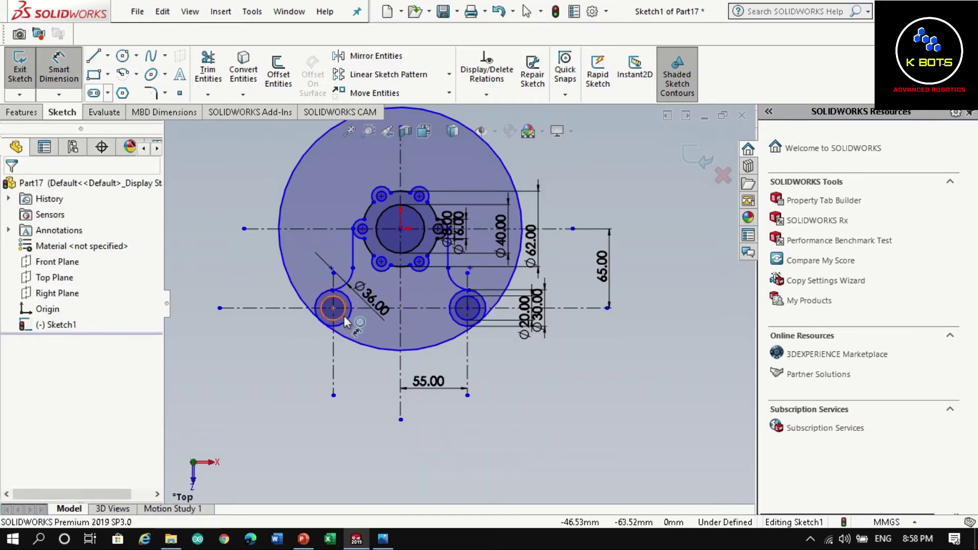
pyautogui.click(389, 349)
pyautogui.click(404, 431)
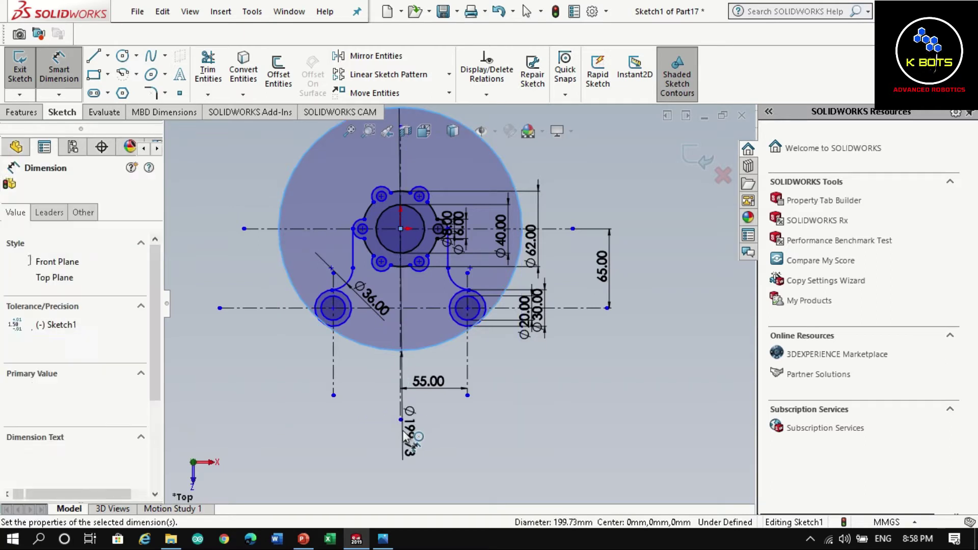
pyautogui.write('200')
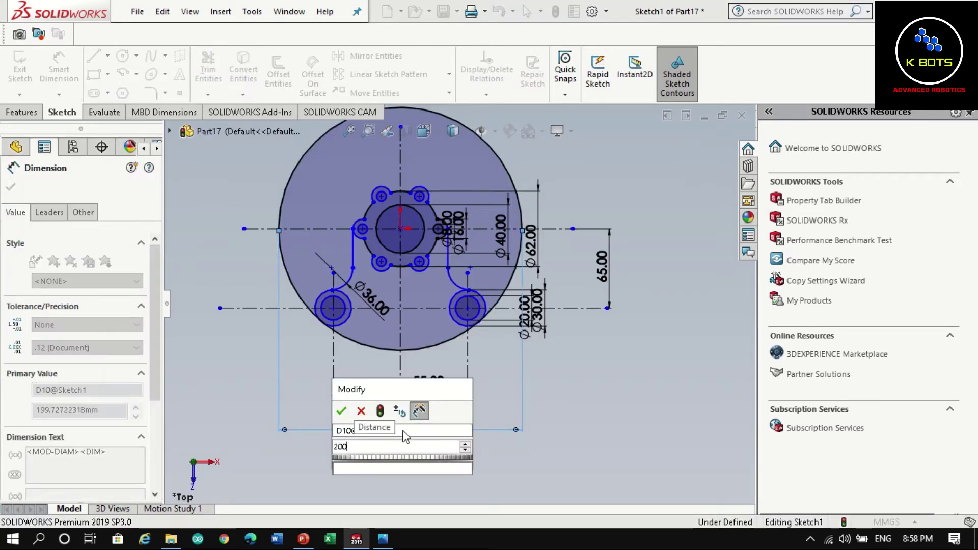
pyautogui.press('Return')
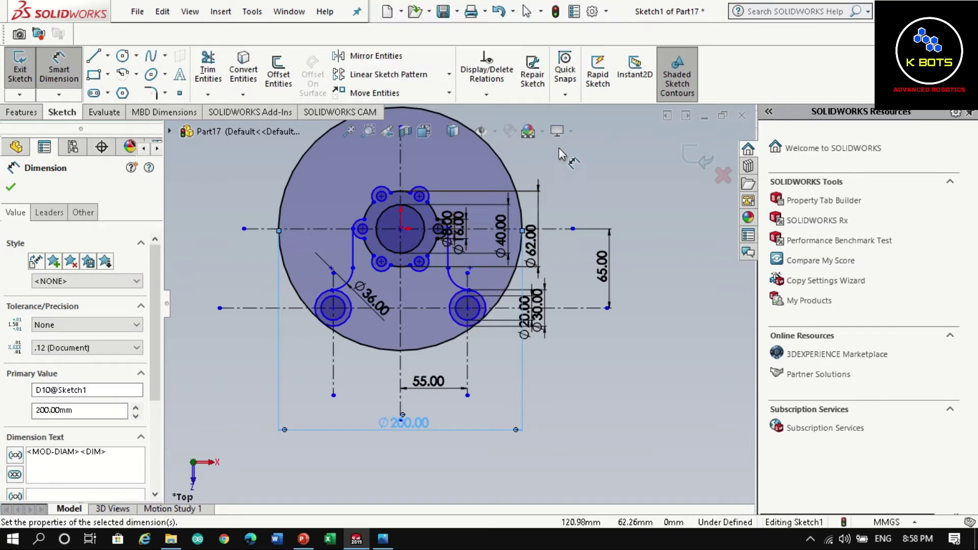
pyautogui.scroll(1, 455, 303)
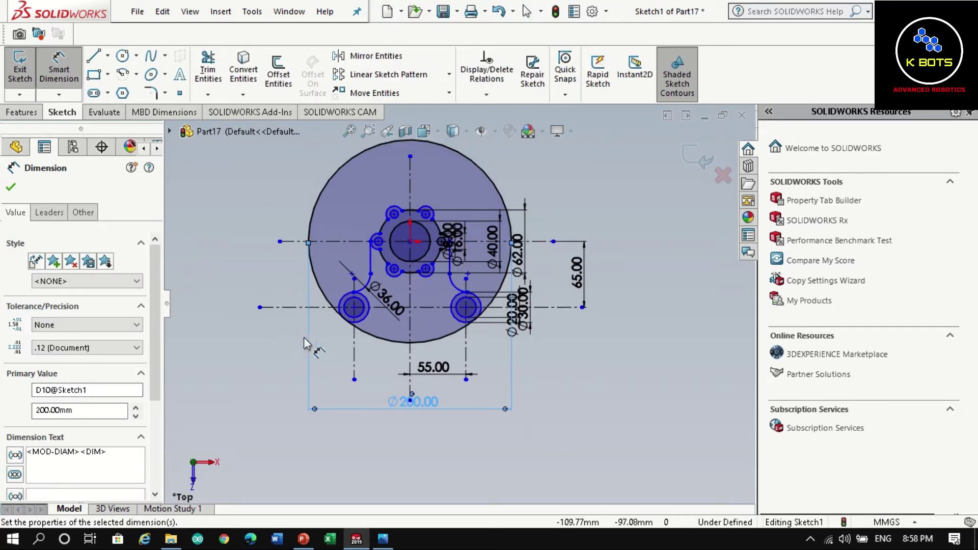
pyautogui.press('Escape')
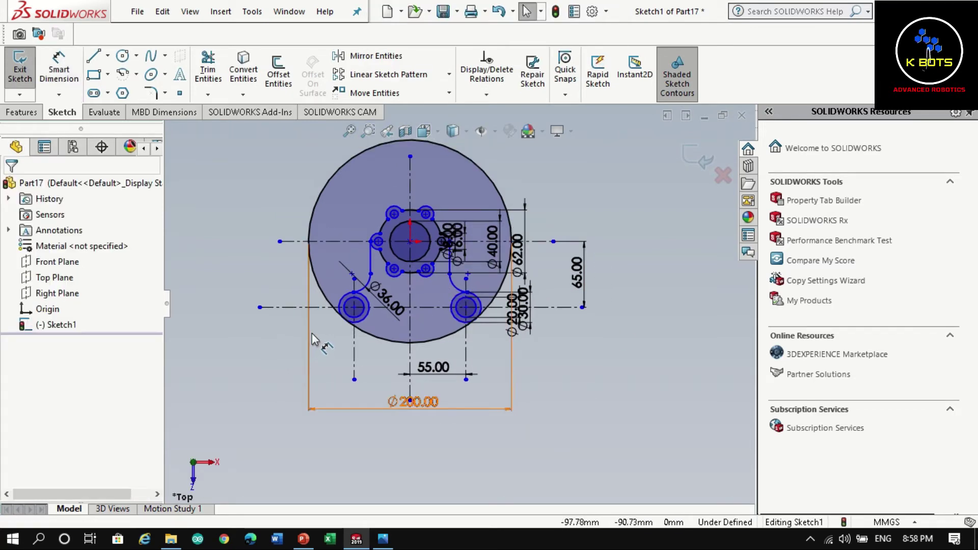
# Trim the 200 mm circle's upper half and its left side down to the lower horizontal centerline
pyautogui.click(208, 60)
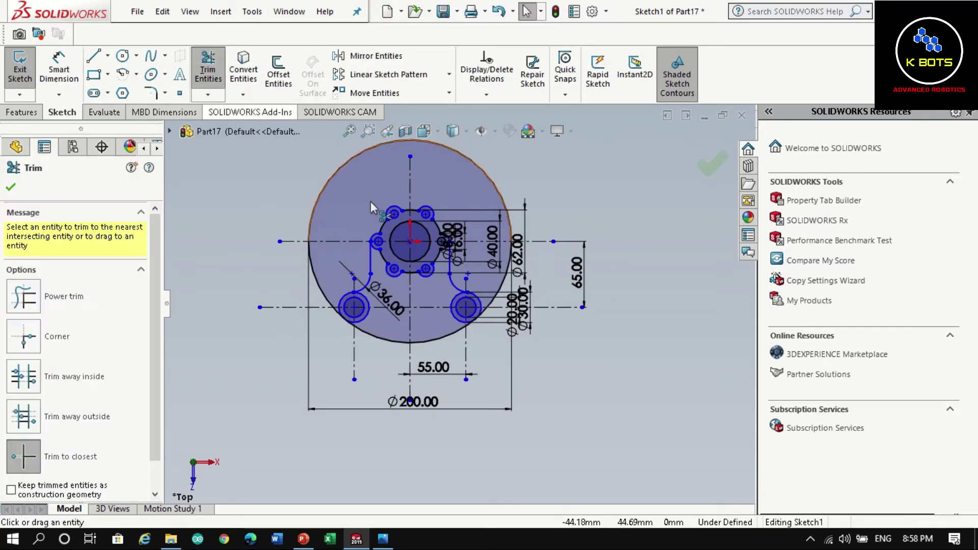
pyautogui.click(492, 191)
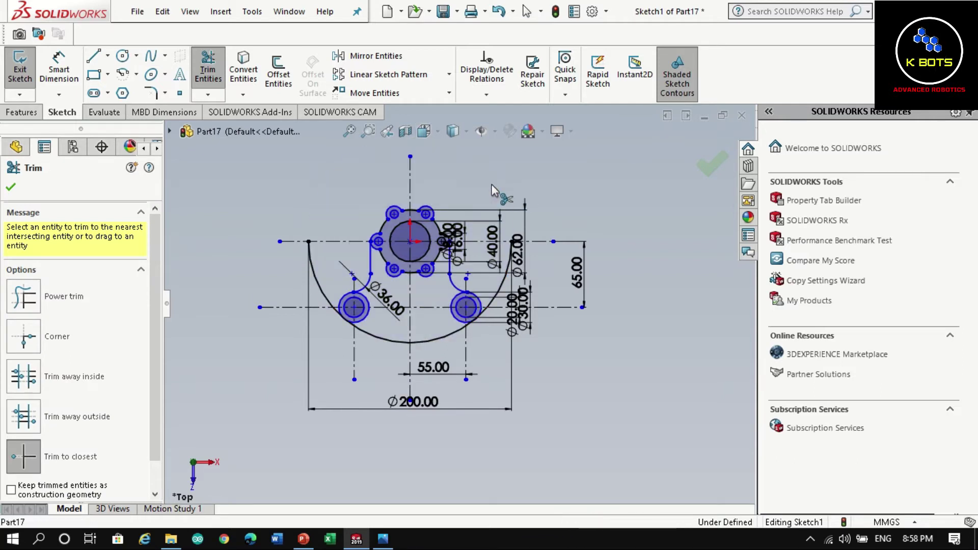
pyautogui.click(321, 290)
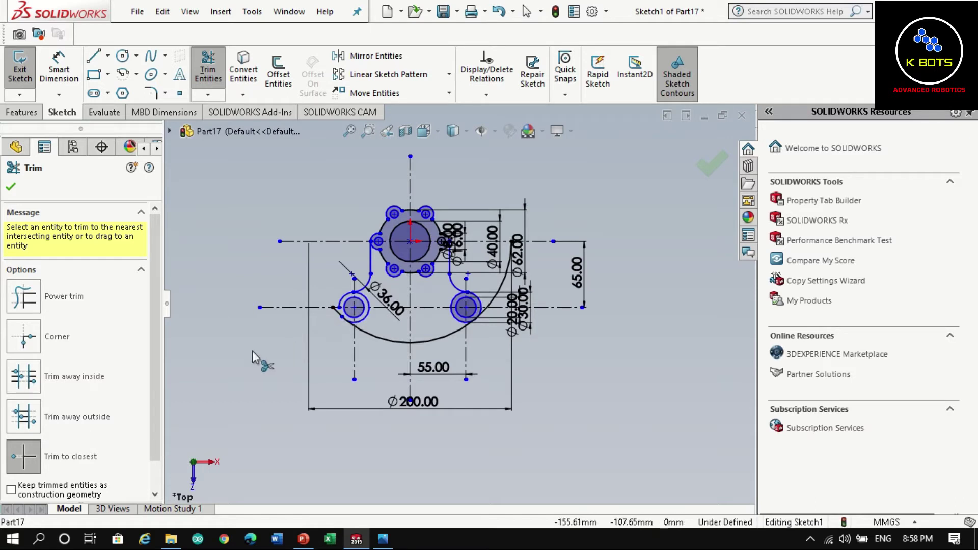
pyautogui.press('Escape')
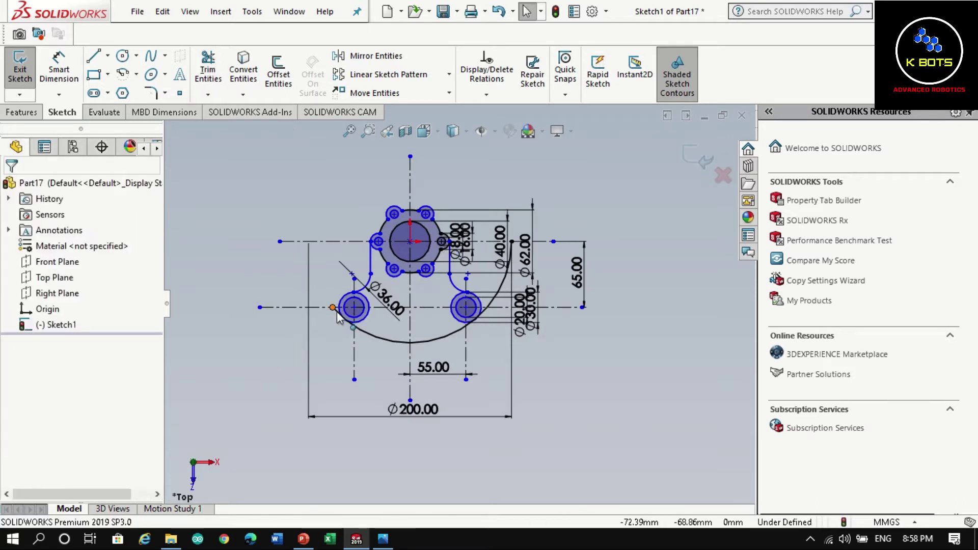
# Trim the remaining ends of the 200 mm arc outside both lower circles, keeping only the bottom arc between them
pyautogui.click(208, 69)
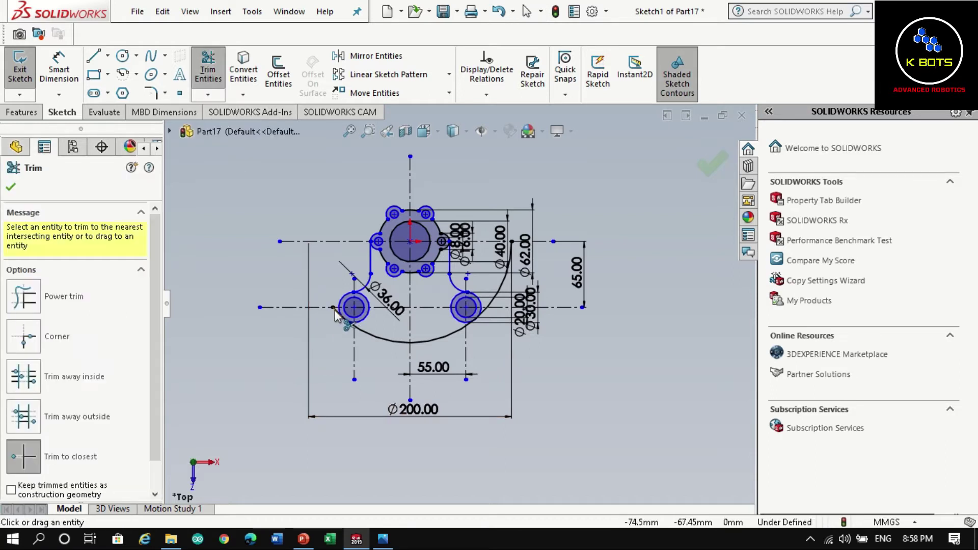
pyautogui.click(485, 312)
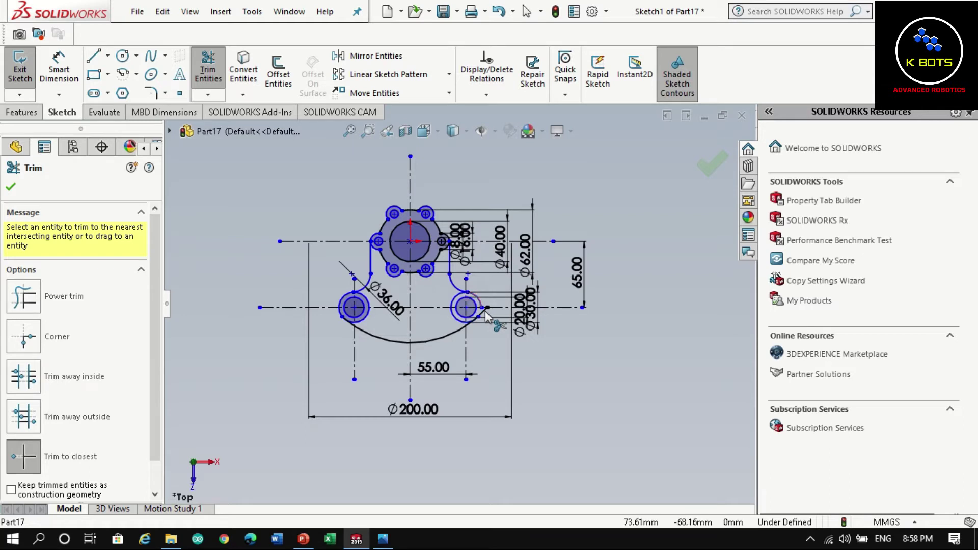
pyautogui.hotkey('ctrl', 'z')
pyautogui.click(208, 77)
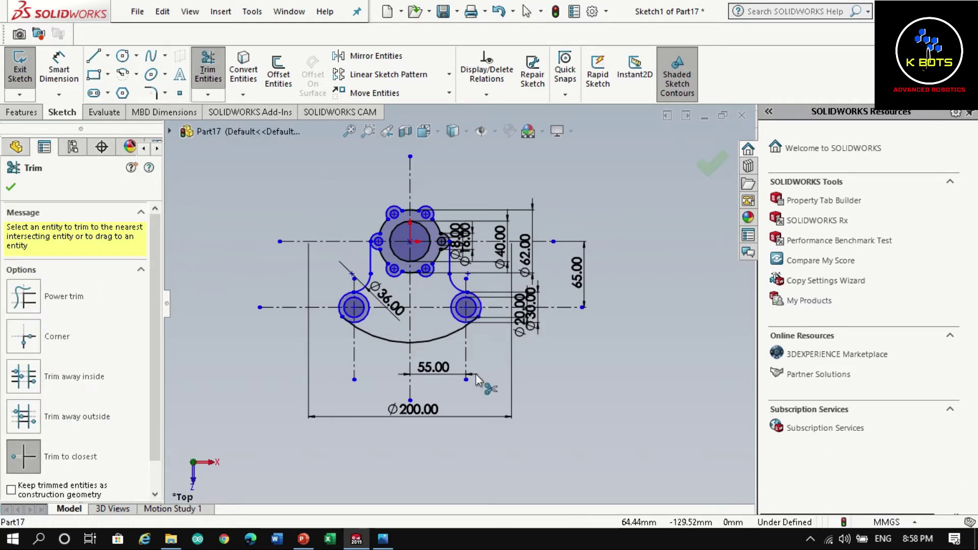
pyautogui.press('Escape')
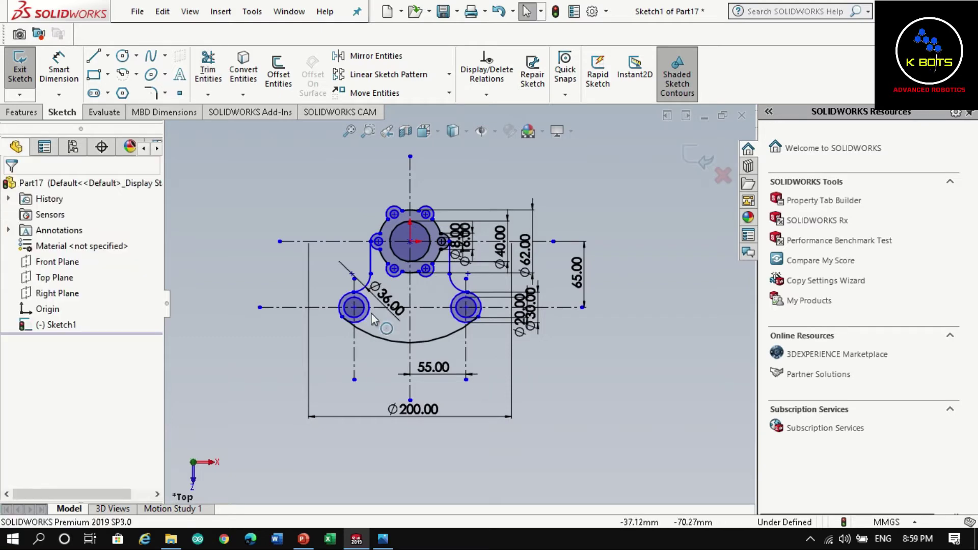
# Check the reference drawing in Photos, then in SOLIDWORKS copy the lower-left concentric circle pair onto the vertical centerline, touching the 200 mm arc's lowest point
pyautogui.click(387, 541)
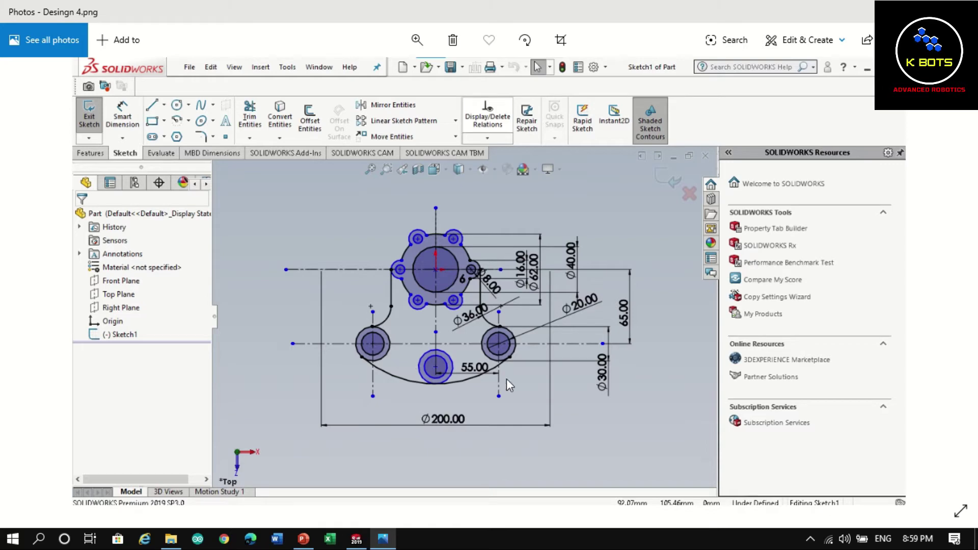
pyautogui.click(364, 544)
pyautogui.scroll(2, 363, 317)
pyautogui.scroll(-1, 375, 318)
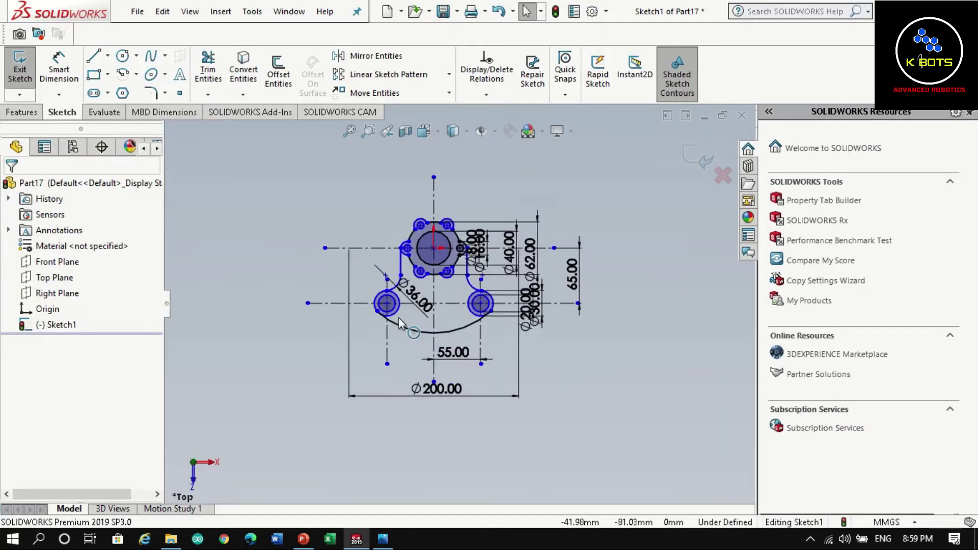
pyautogui.scroll(-4, 399, 317)
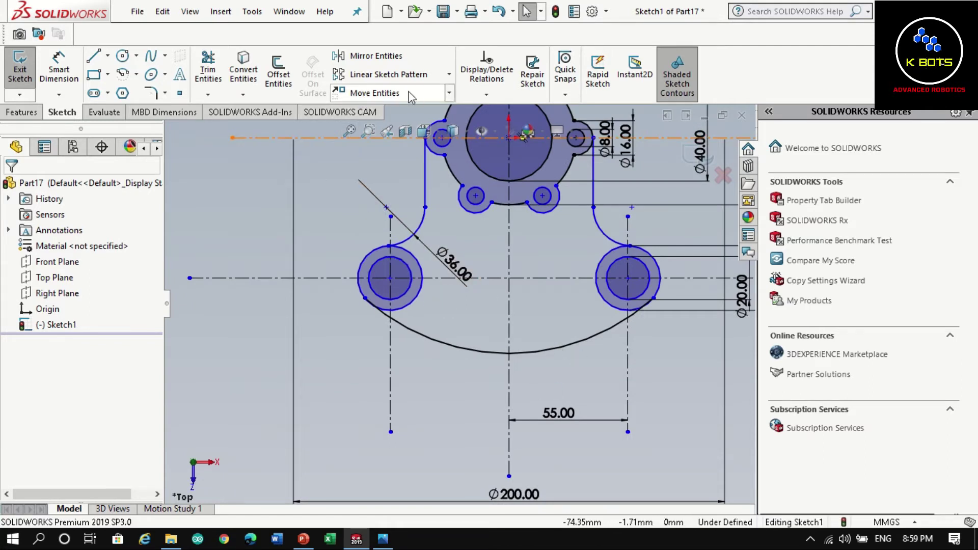
pyautogui.click(449, 93)
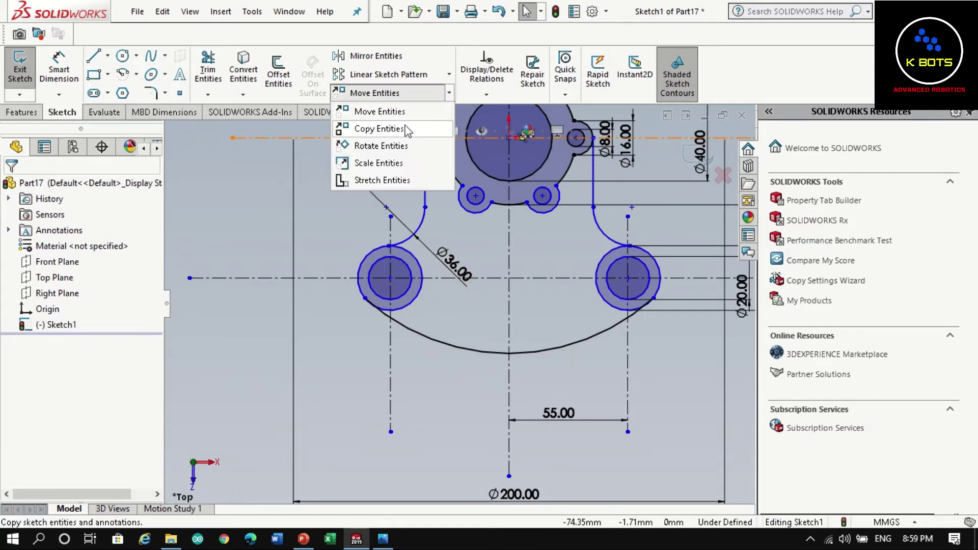
pyautogui.click(371, 133)
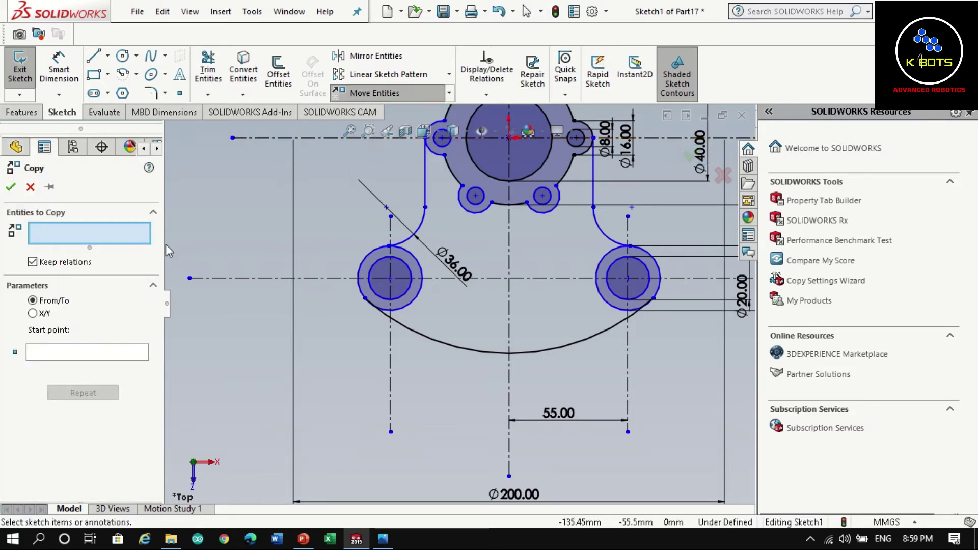
pyautogui.click(403, 295)
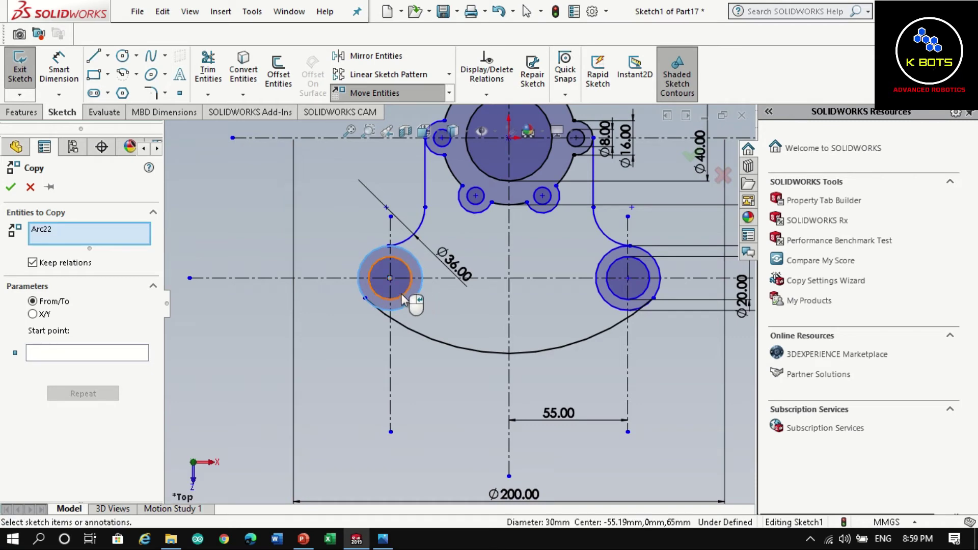
pyautogui.click(403, 298)
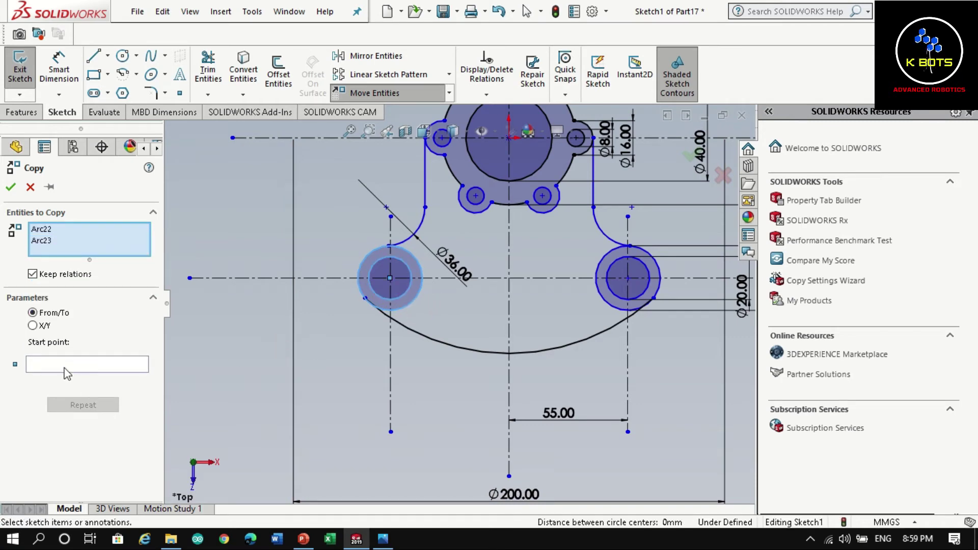
pyautogui.click(56, 366)
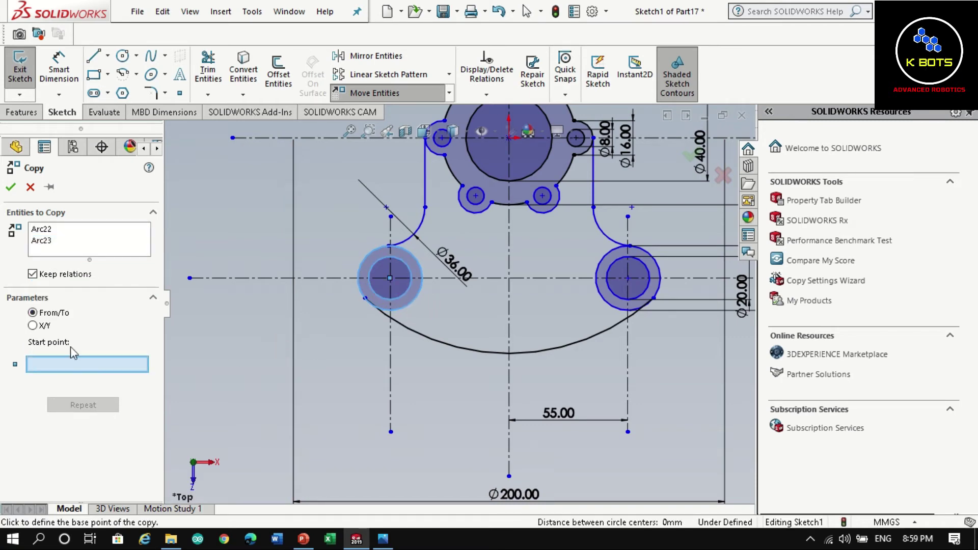
pyautogui.click(508, 353)
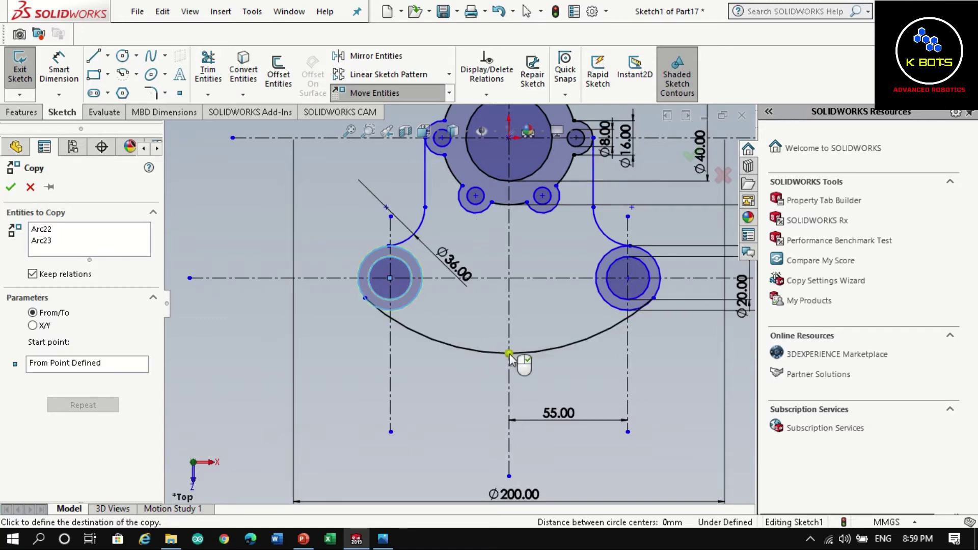
pyautogui.click(626, 398)
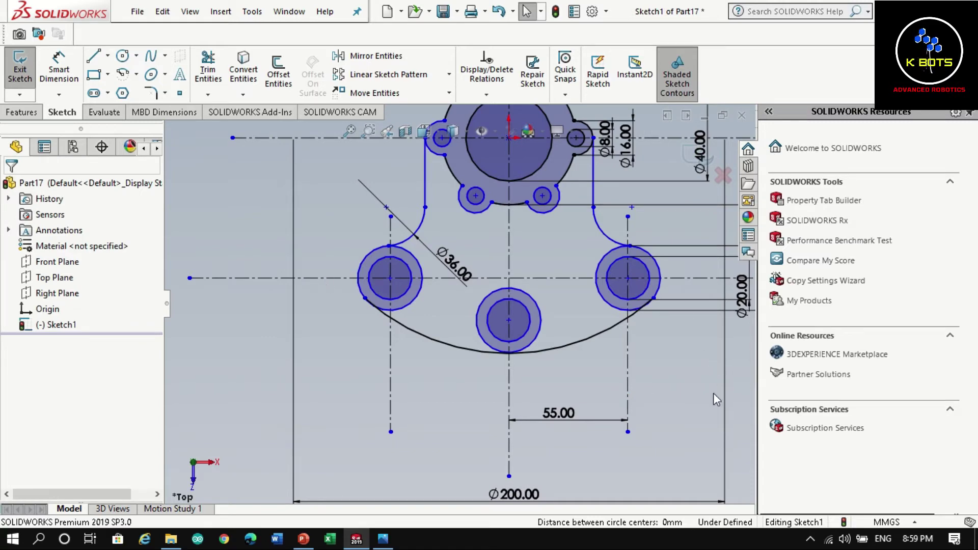
pyautogui.scroll(2, 542, 304)
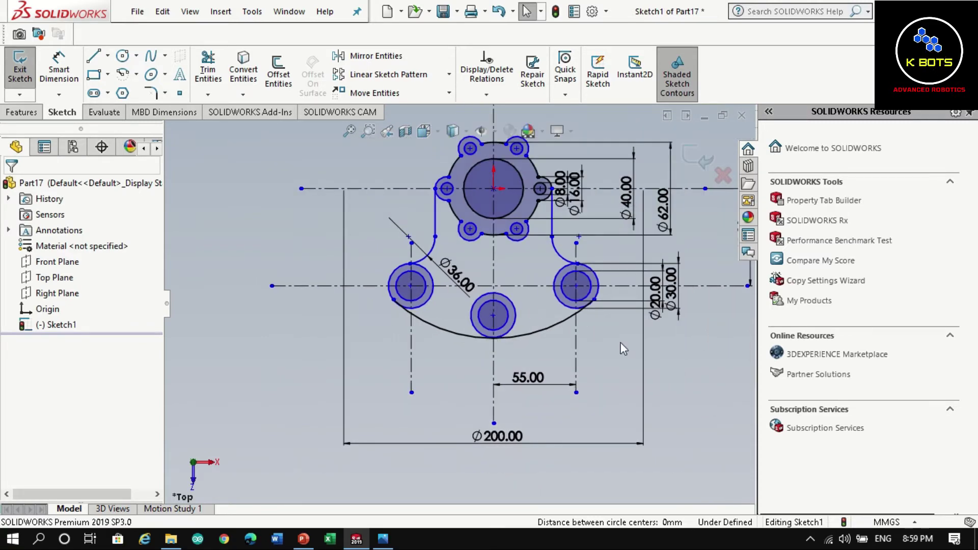
pyautogui.scroll(2, 448, 233)
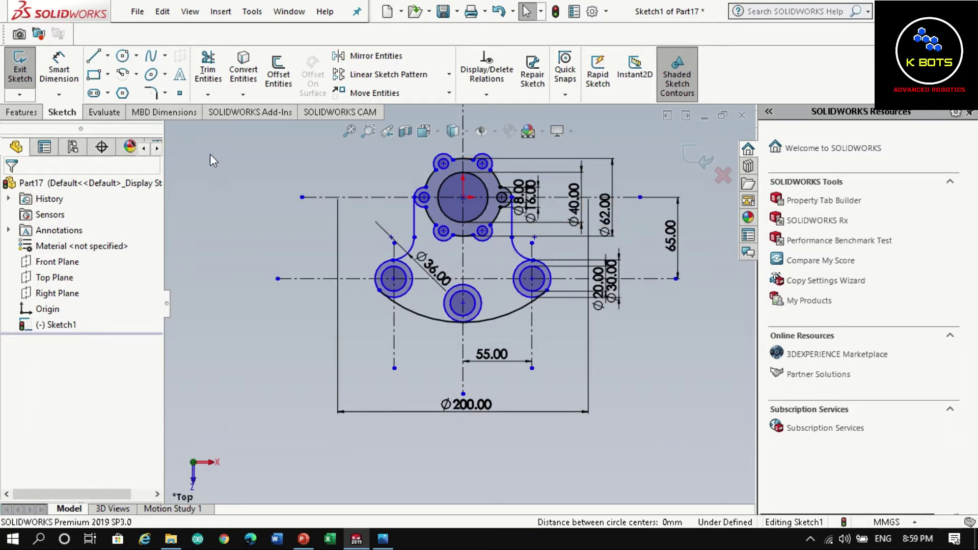
pyautogui.press('z')
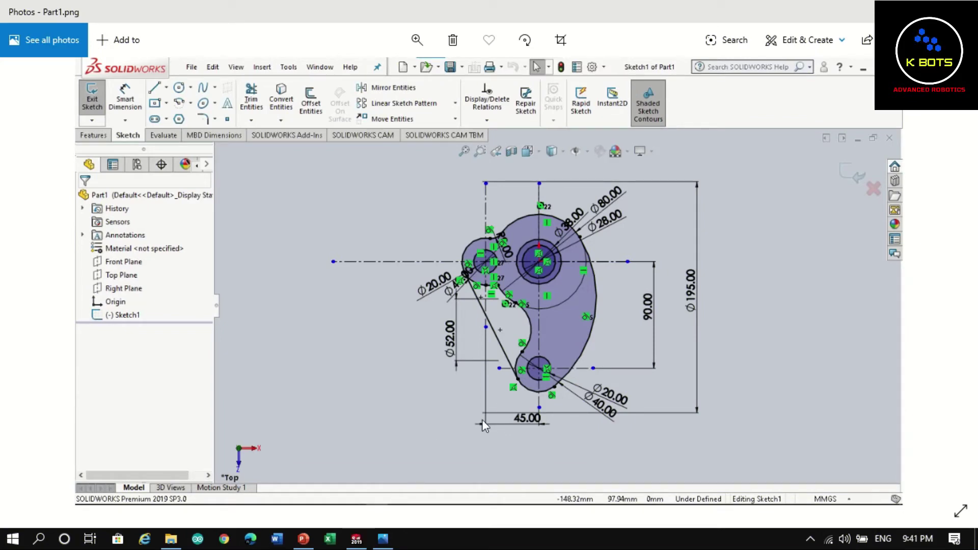
# Return from the reference image to SOLIDWORKS, create a new part and start a sketch on the Top Plane
pyautogui.click(363, 543)
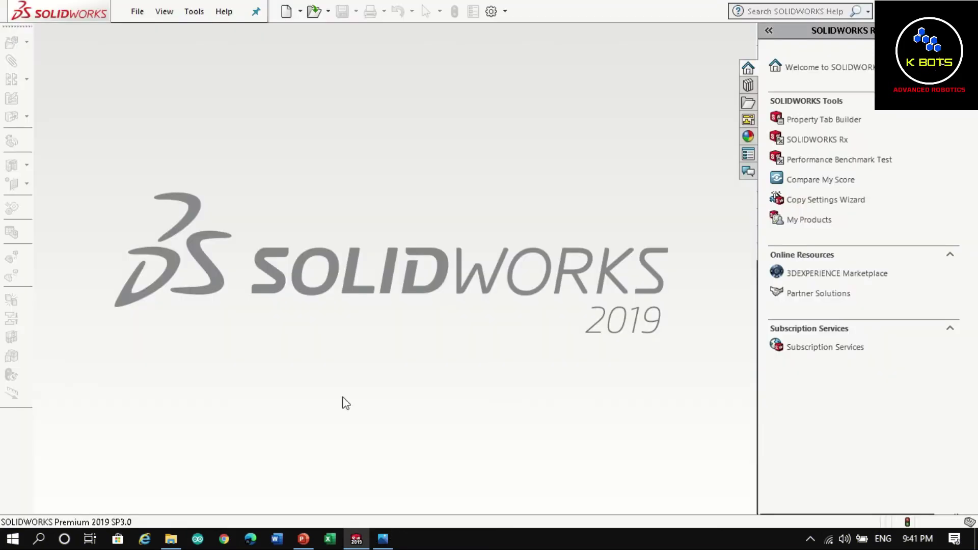
pyautogui.click(285, 11)
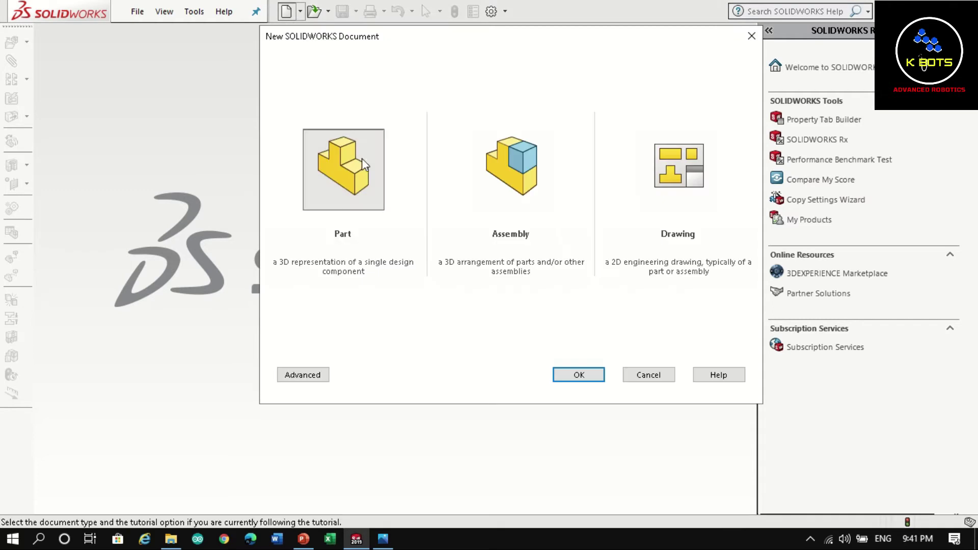
pyautogui.click(375, 203)
pyautogui.click(569, 375)
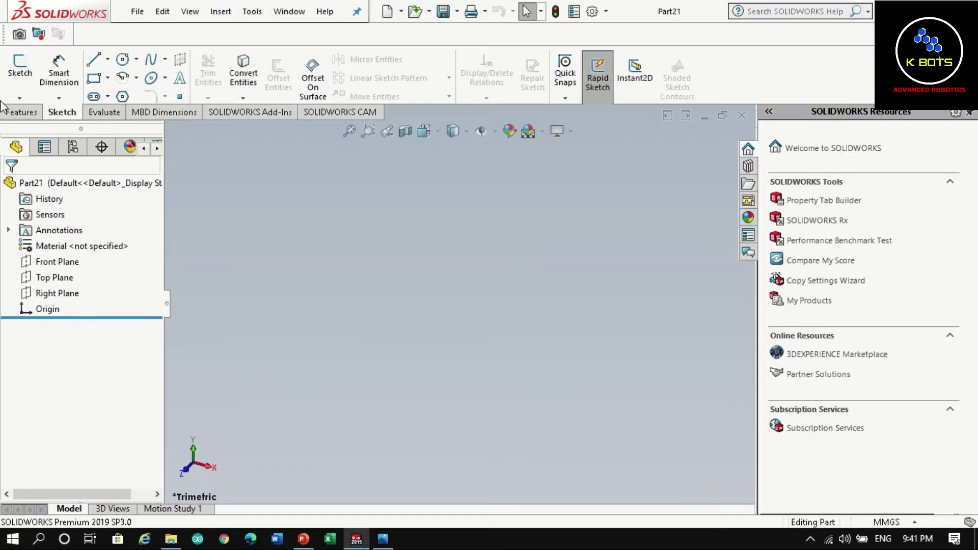
pyautogui.click(20, 66)
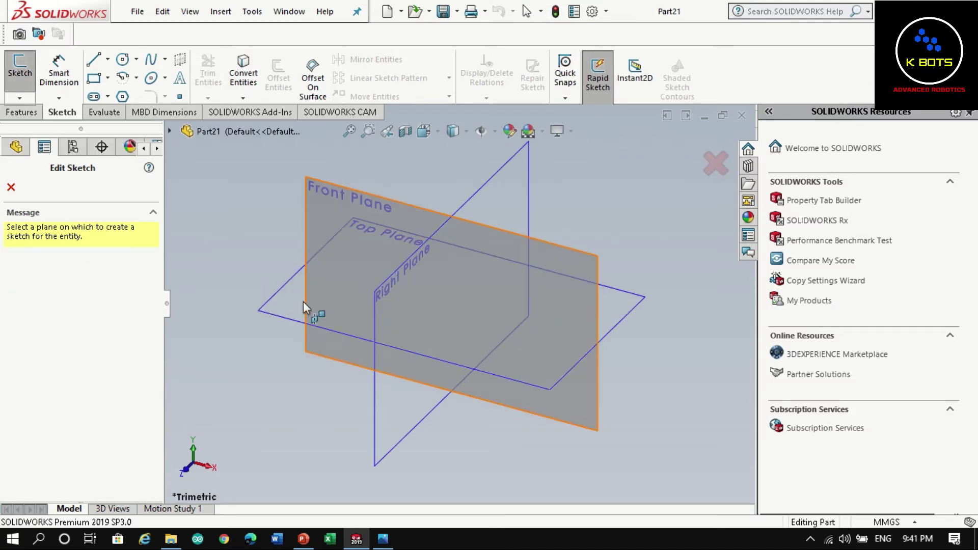
pyautogui.click(286, 312)
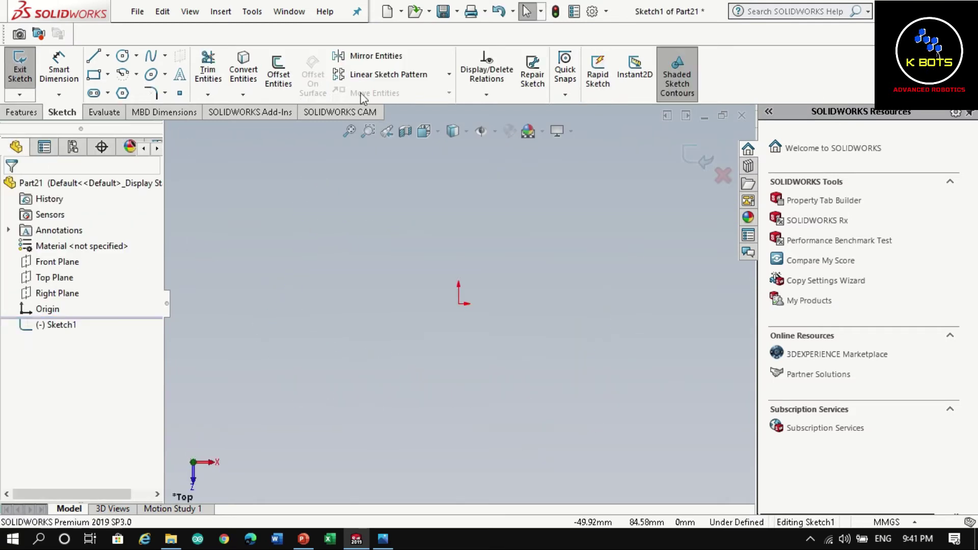
# Sketch two centerlines through the origin, a horizontal one about 225 mm long and a vertical one about 183 mm long
pyautogui.click(108, 55)
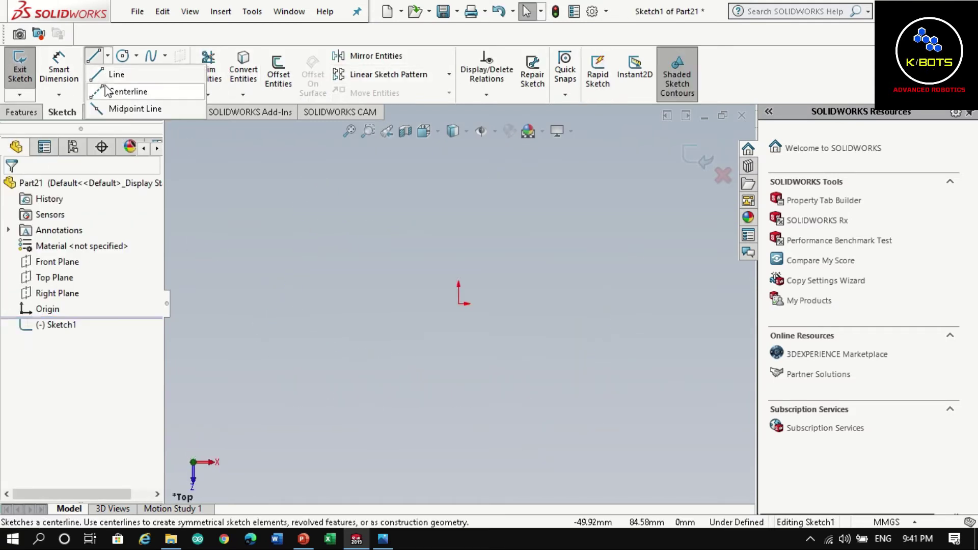
pyautogui.click(127, 92)
pyautogui.click(459, 303)
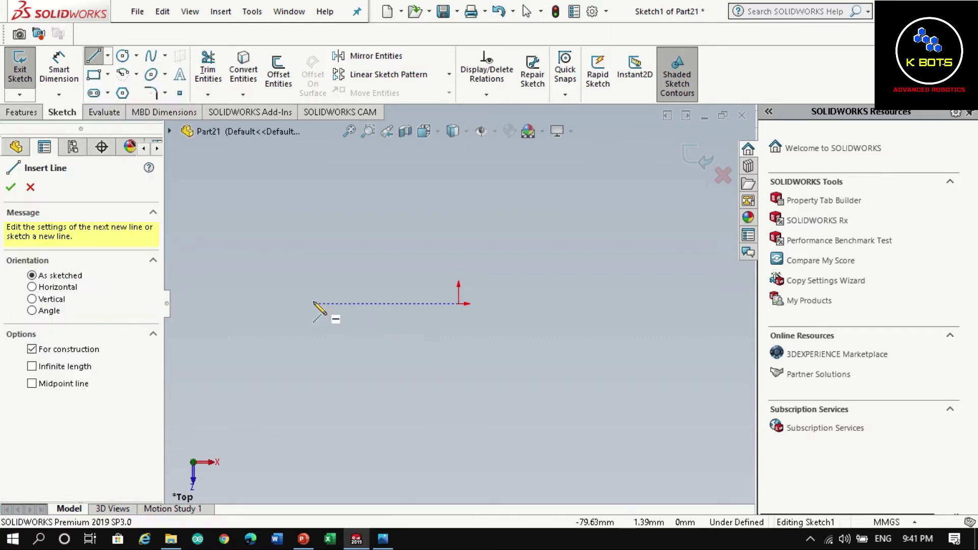
pyautogui.click(283, 303)
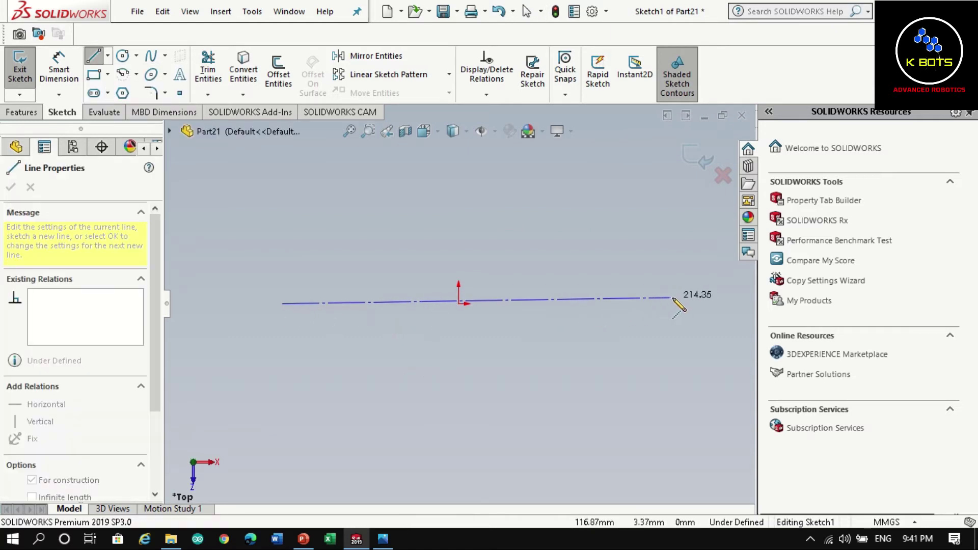
pyautogui.click(688, 304)
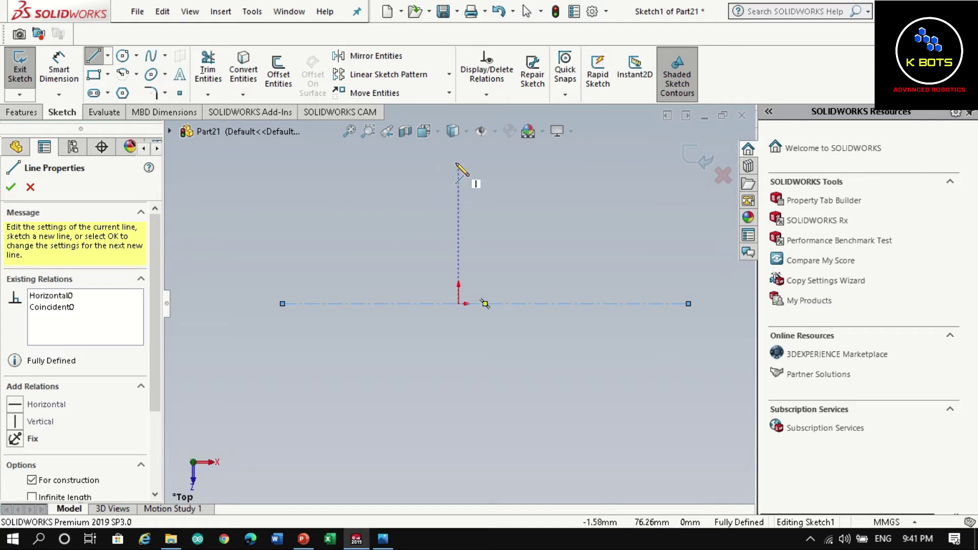
pyautogui.click(458, 154)
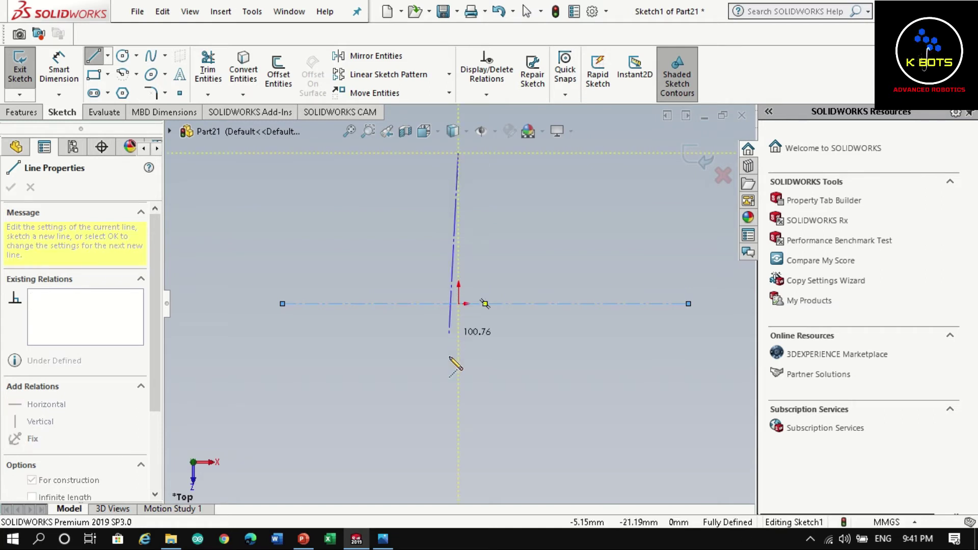
pyautogui.press('z')
pyautogui.click(458, 478)
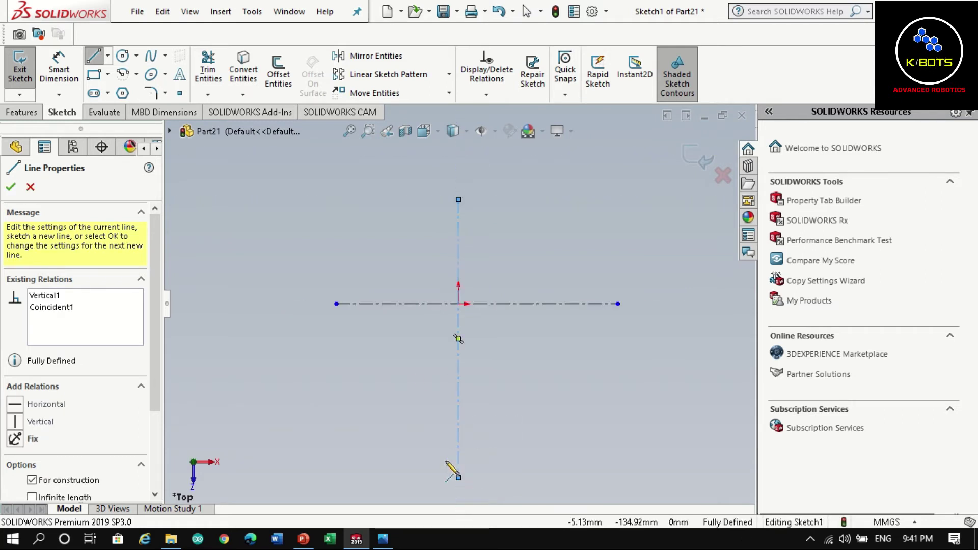
# Sketch a vertical centerline about 72 mm long left of the origin and a horizontal one about 88 mm long across the main vertical centerline's lower end
pyautogui.click(458, 339)
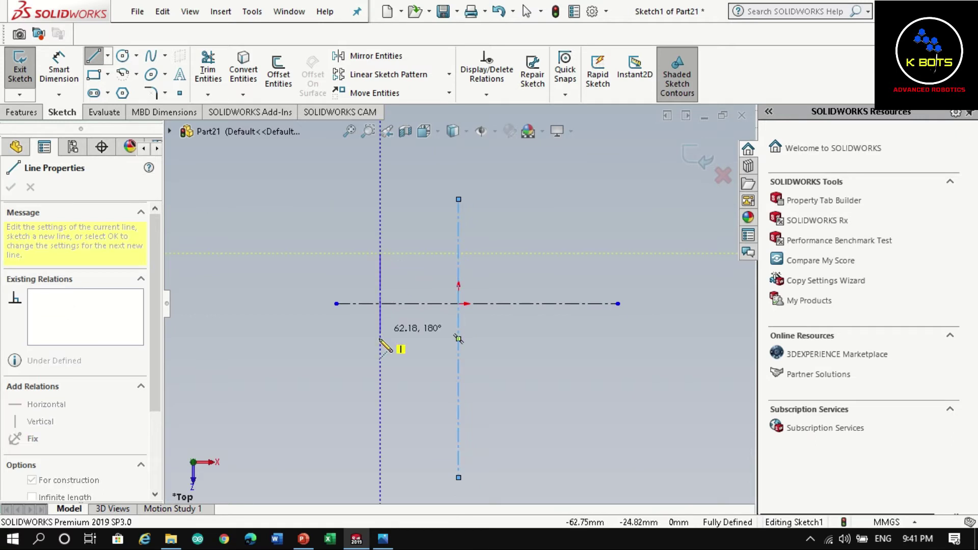
pyautogui.moveTo(380, 364); pyautogui.dragTo(380, 363)
pyautogui.click(428, 440)
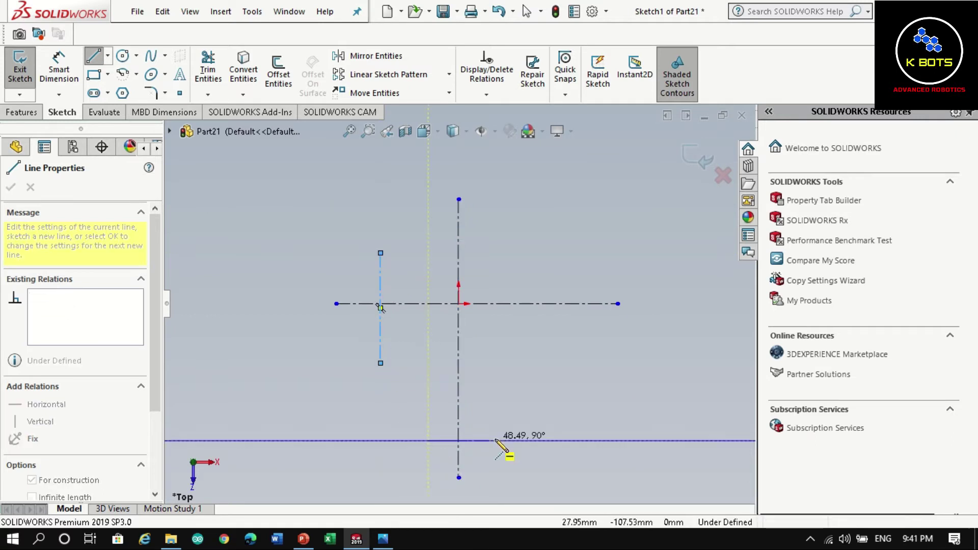
pyautogui.doubleClick(539, 441)
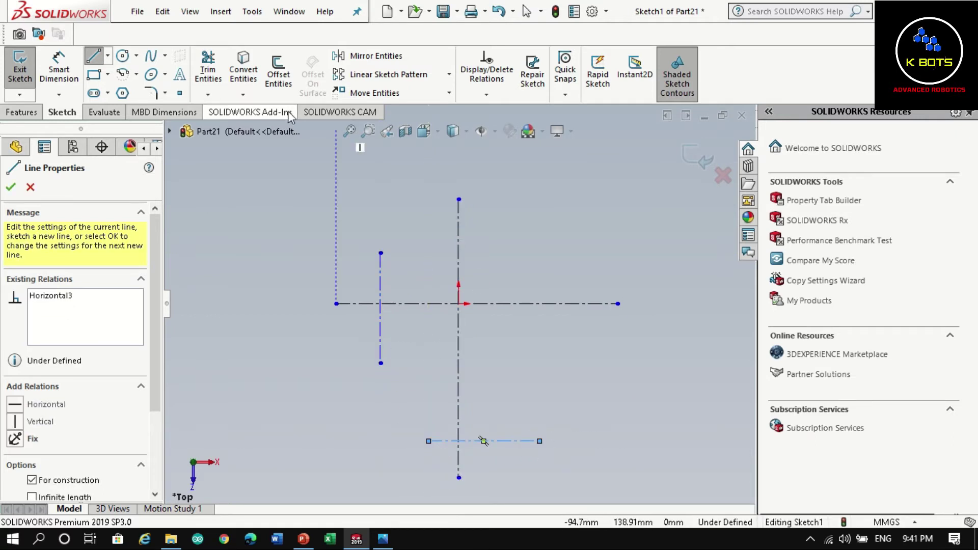
# Dimension the distance between the lower horizontal centerline and the horizontal centerline through the origin to 90 mm
pyautogui.click(59, 65)
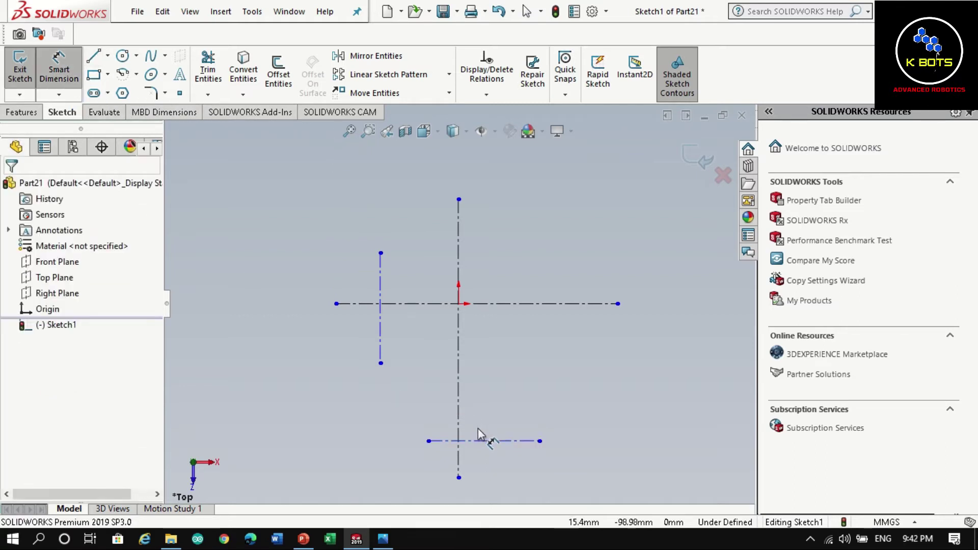
pyautogui.click(484, 440)
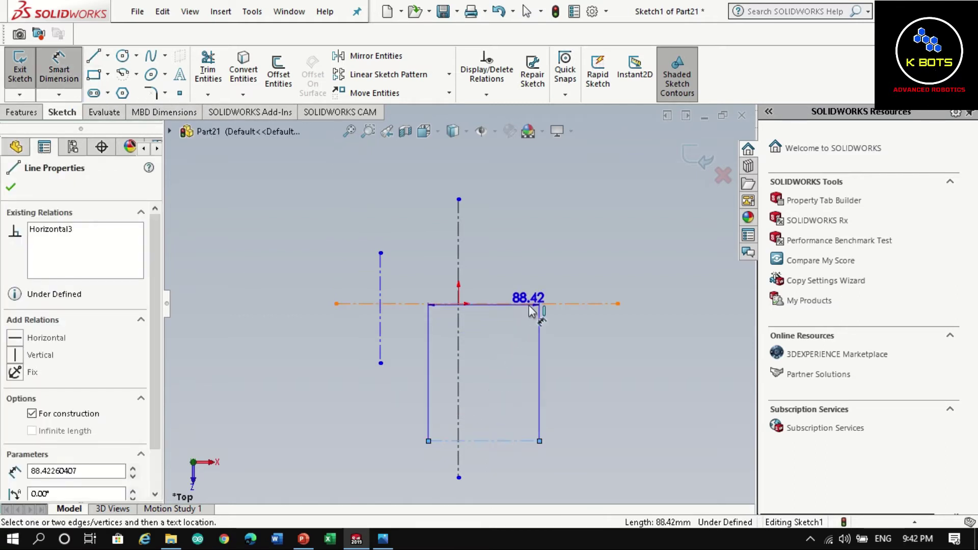
pyautogui.click(532, 305)
pyautogui.click(617, 384)
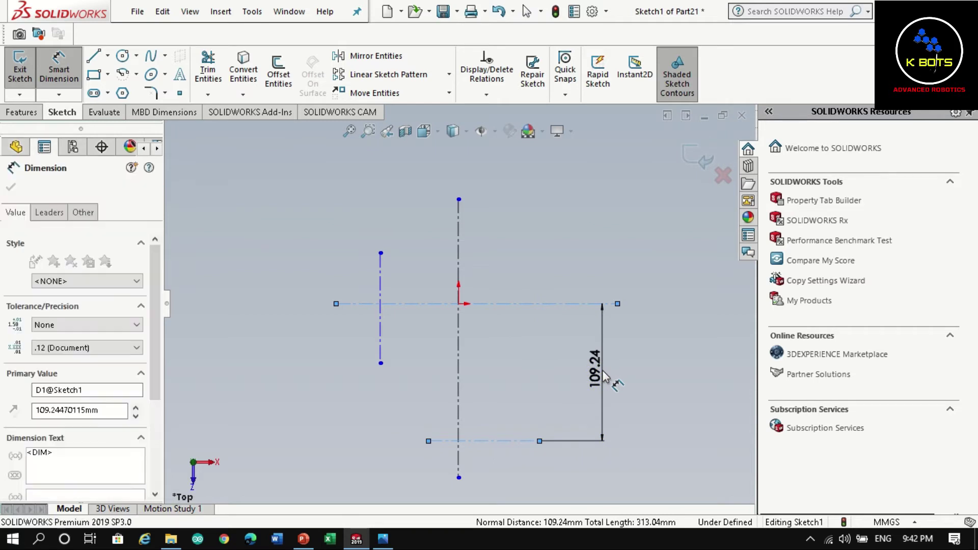
pyautogui.write('90')
pyautogui.press('Return')
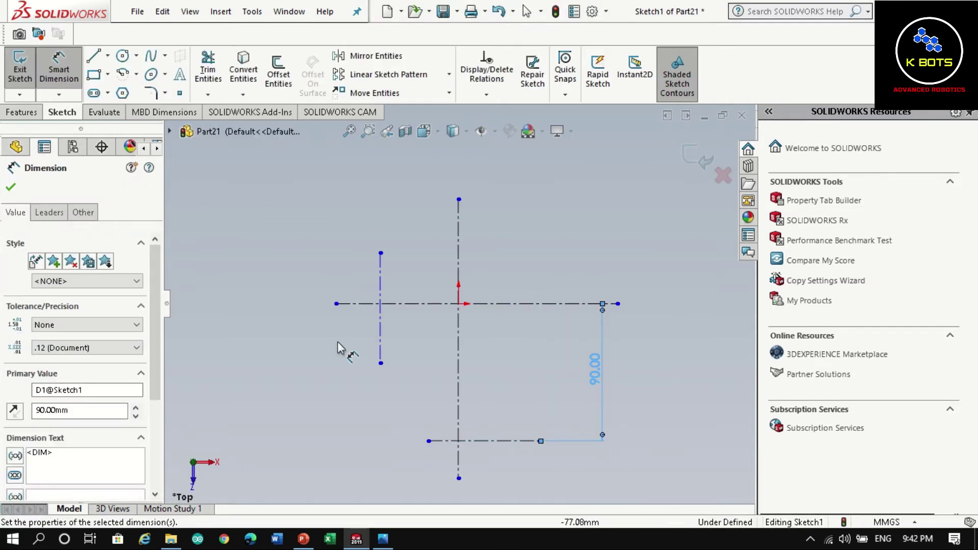
# Dimension the distance between the short vertical centerline and the vertical centerline through the origin to 45 mm
pyautogui.click(379, 338)
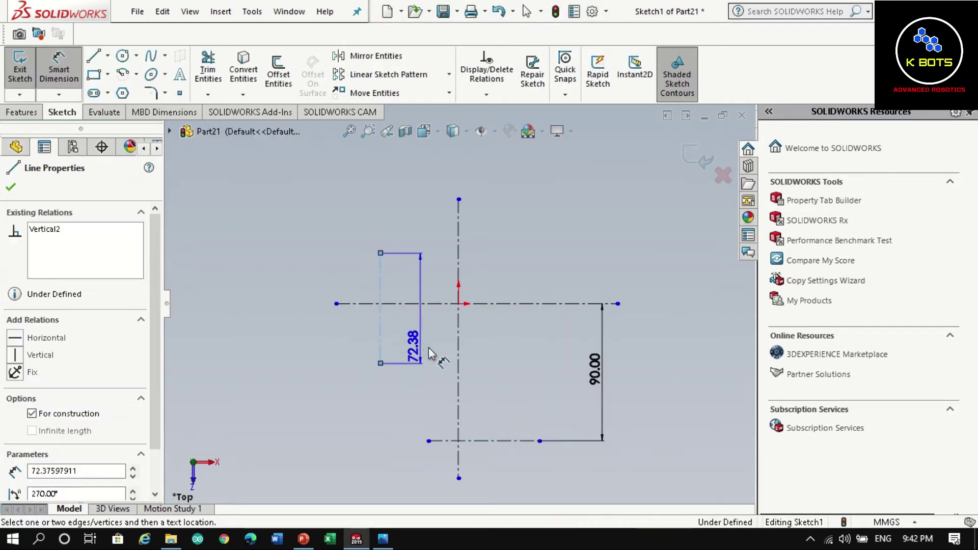
pyautogui.click(459, 356)
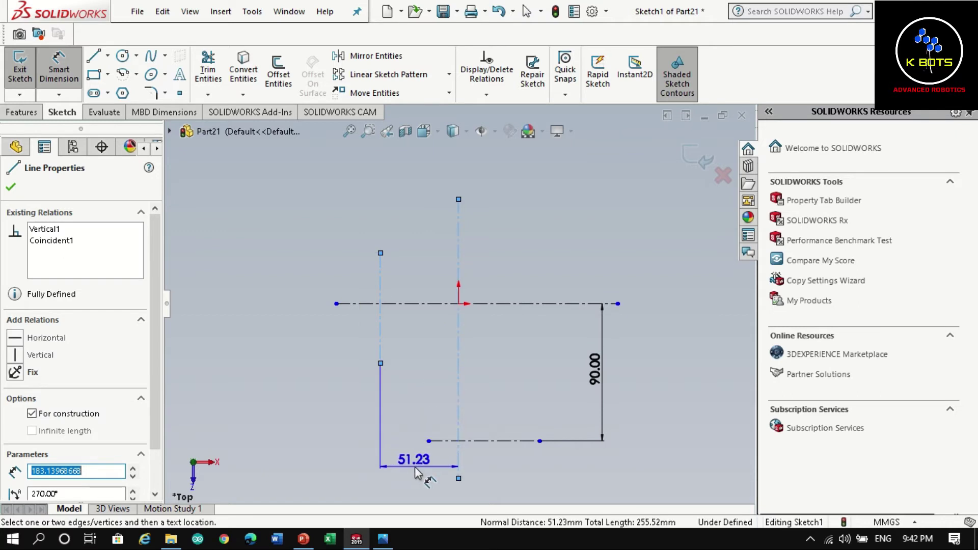
pyautogui.click(415, 466)
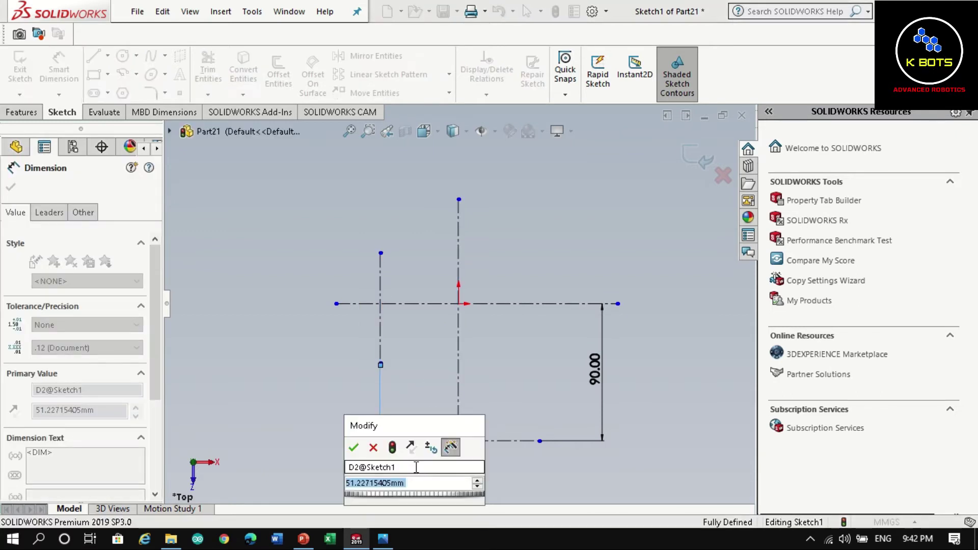
pyautogui.write('45')
pyautogui.press('Return')
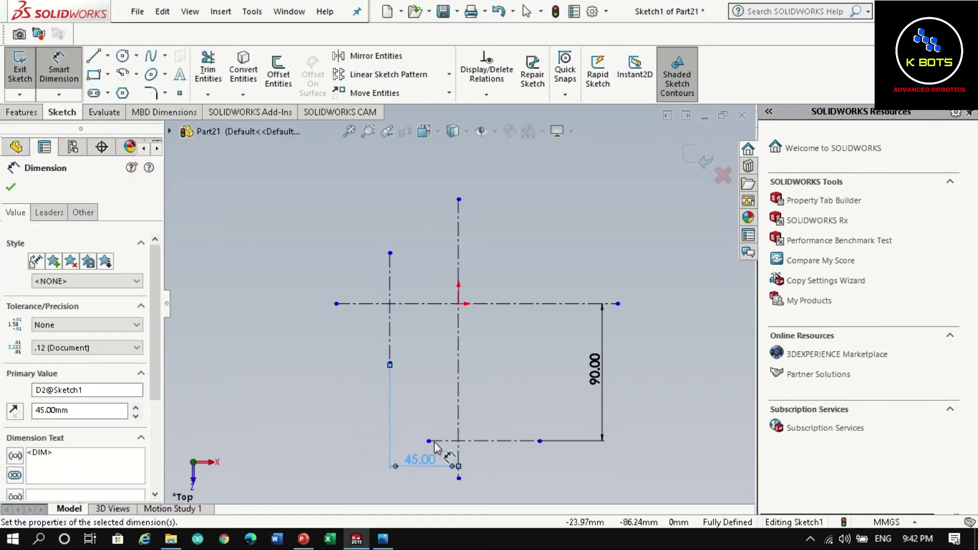
# Sketch two concentric circles centred on the origin, about 83 mm and about 54 mm in diameter
pyautogui.click(383, 539)
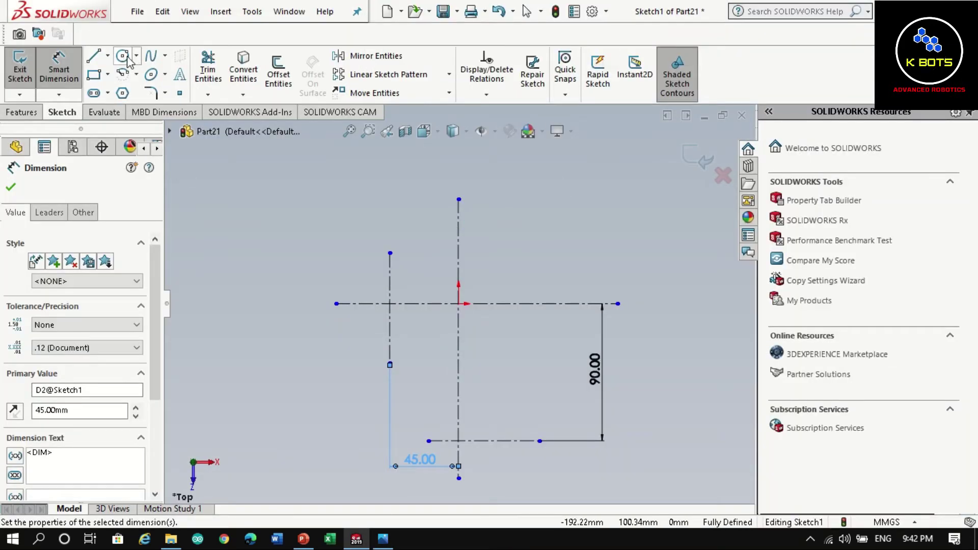
pyautogui.click(122, 56)
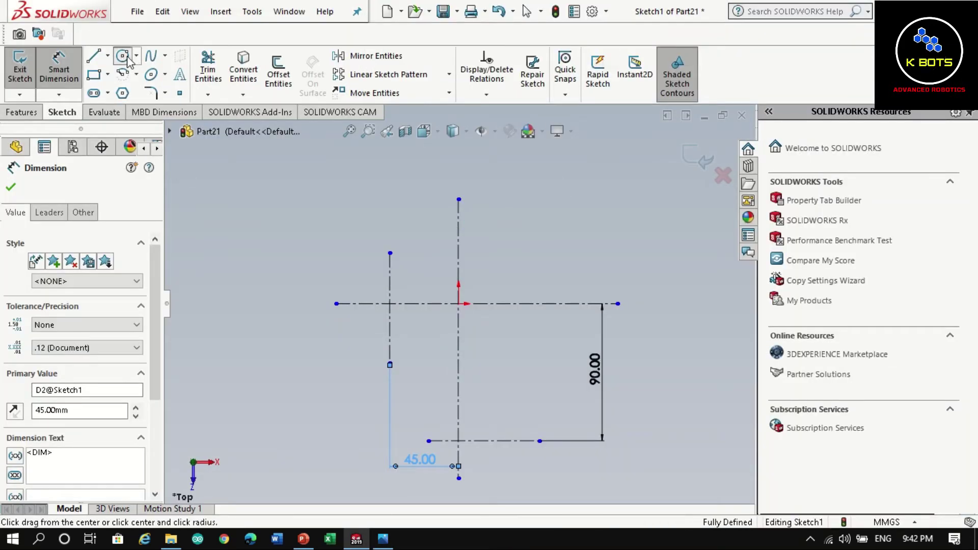
pyautogui.click(459, 305)
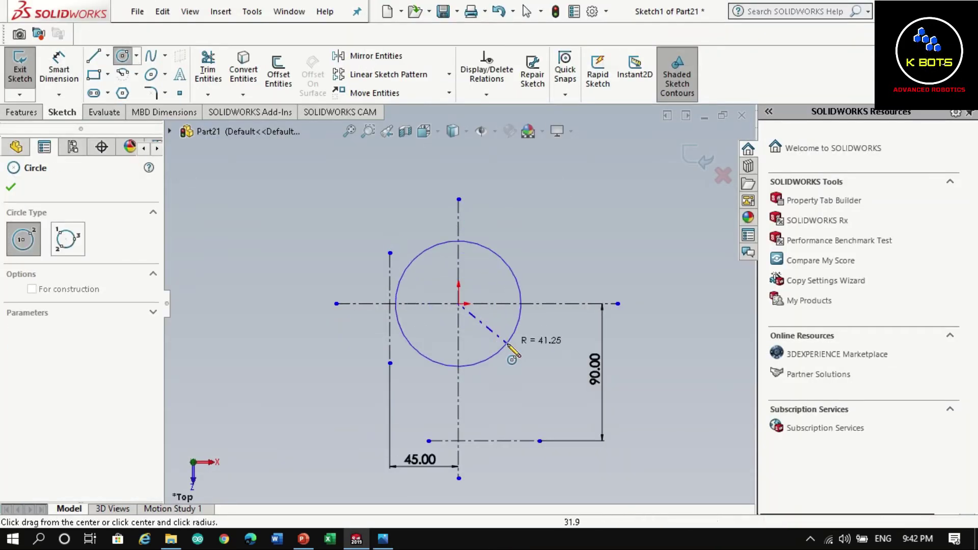
pyautogui.click(503, 346)
pyautogui.click(458, 303)
pyautogui.click(489, 331)
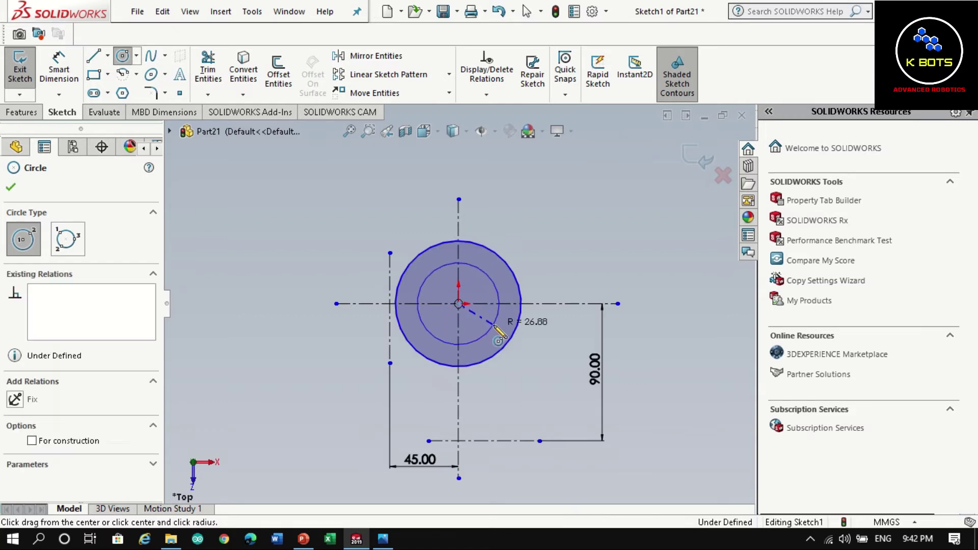
# Dimension the diameter of the inner circle at the origin to 28 mm
pyautogui.press('d')
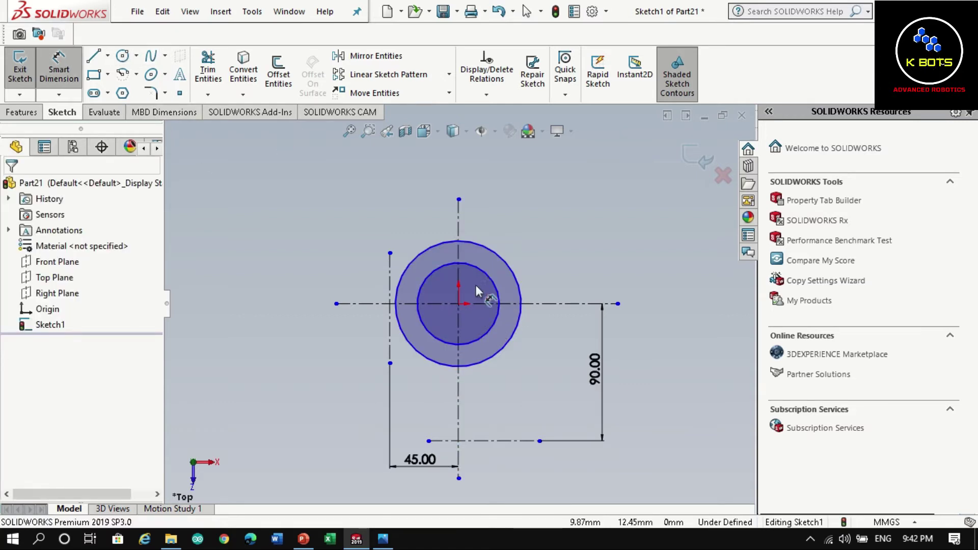
pyautogui.click(490, 284)
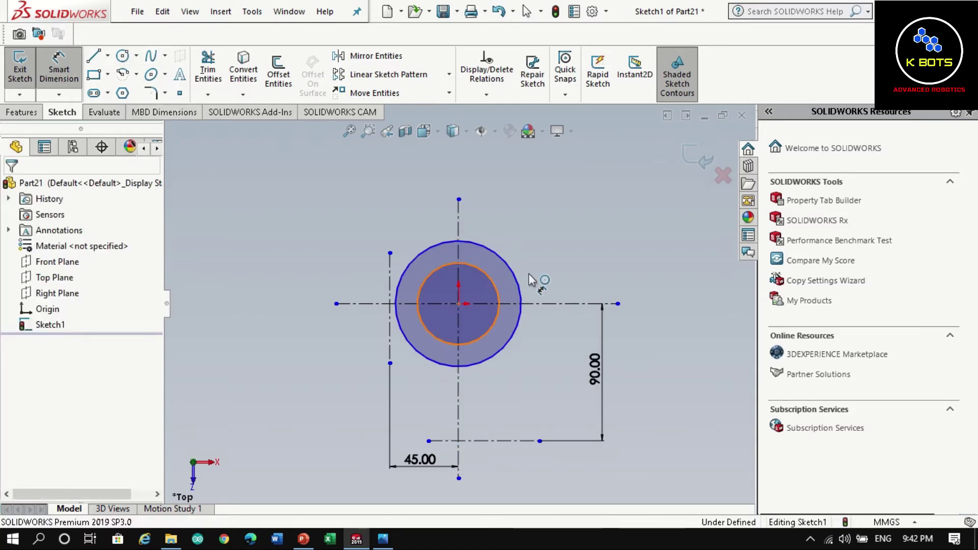
pyautogui.click(575, 259)
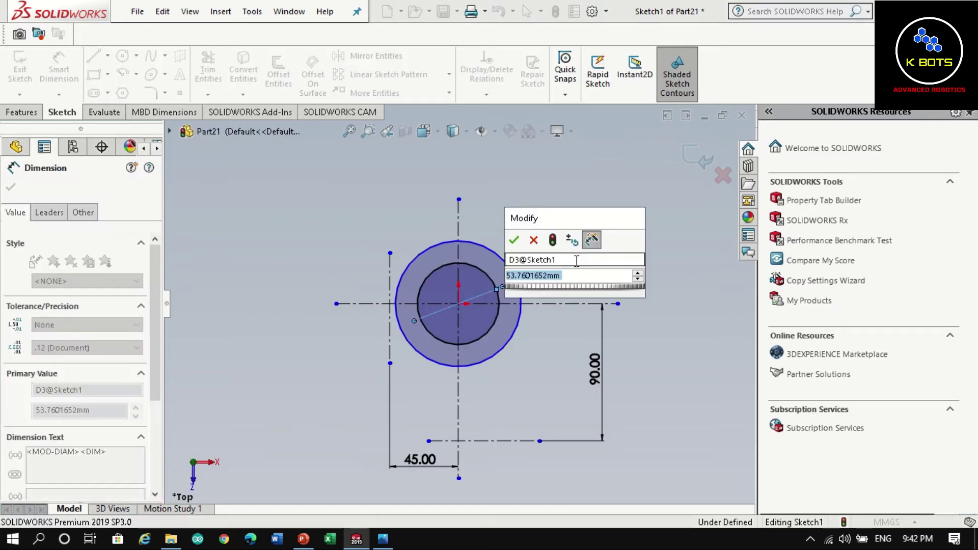
pyautogui.write('2')
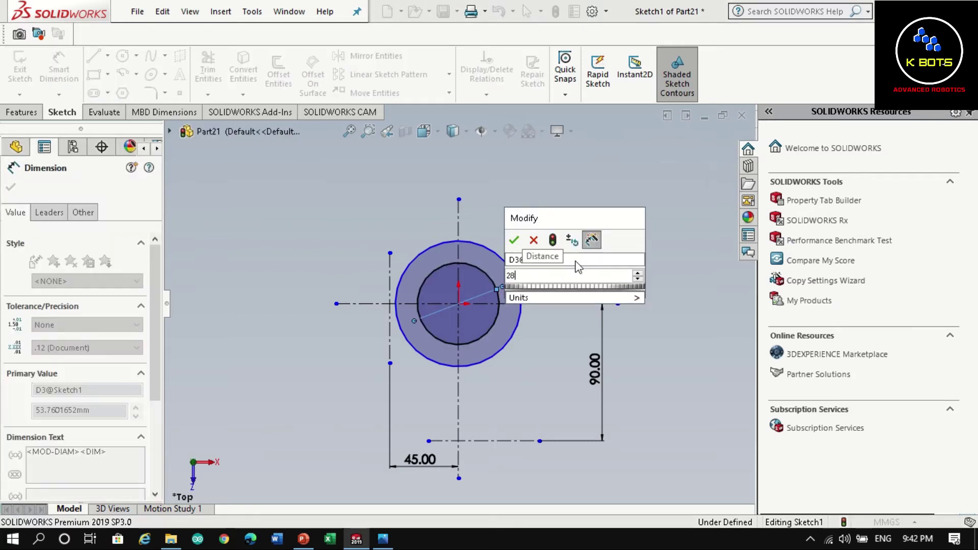
pyautogui.write('8')
pyautogui.press('Return')
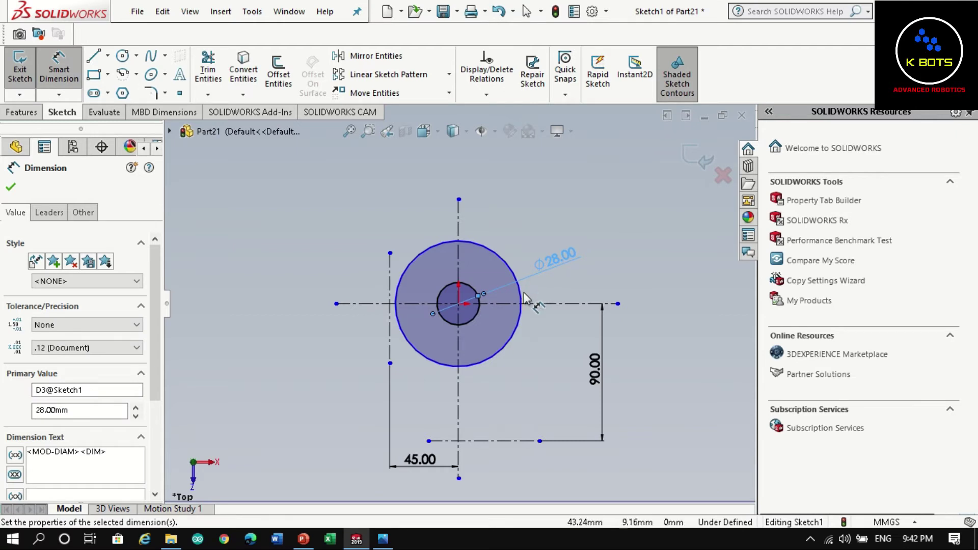
# Dimension the diameter of the outer circle at the origin to 38 mm
pyautogui.click(522, 300)
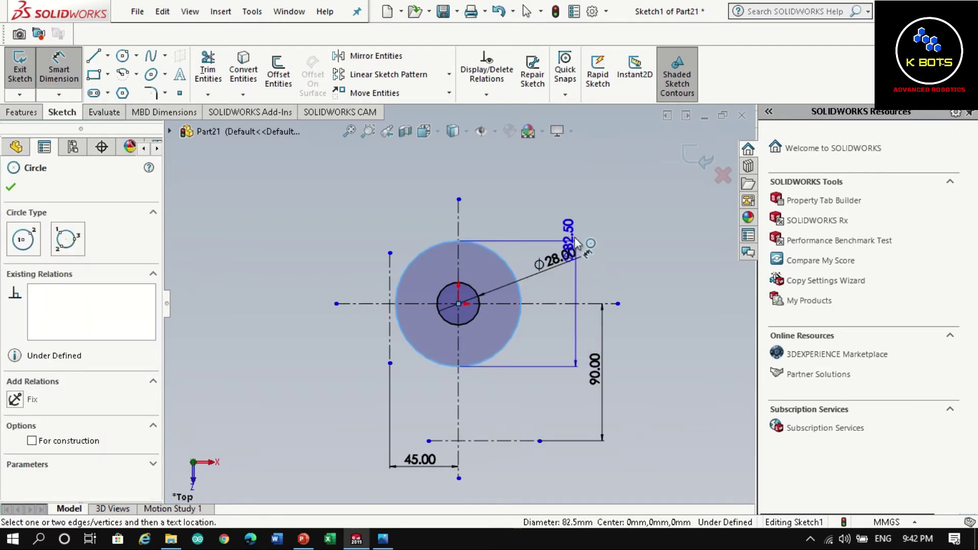
pyautogui.click(575, 243)
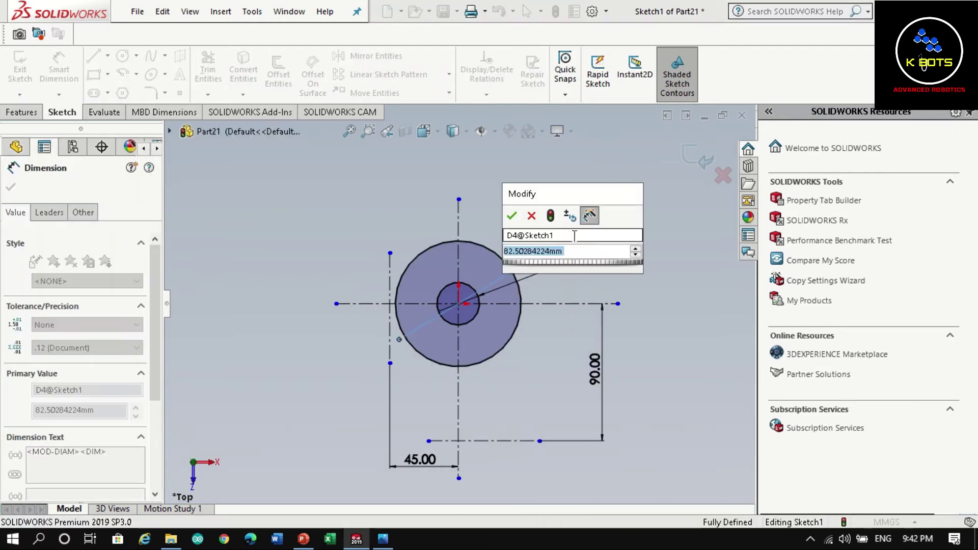
pyautogui.write('38')
pyautogui.press('Return')
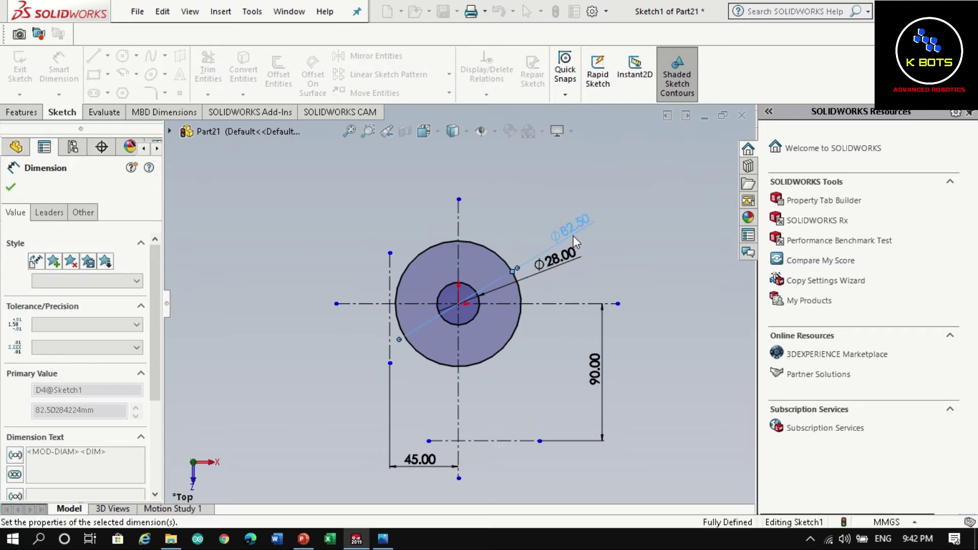
# Check the Part1 reference drawing in Photos and sketch a third, larger circle about 113 mm in diameter centred on the origin in SOLIDWORKS
pyautogui.click(382, 539)
pyautogui.scroll(1, 524, 263)
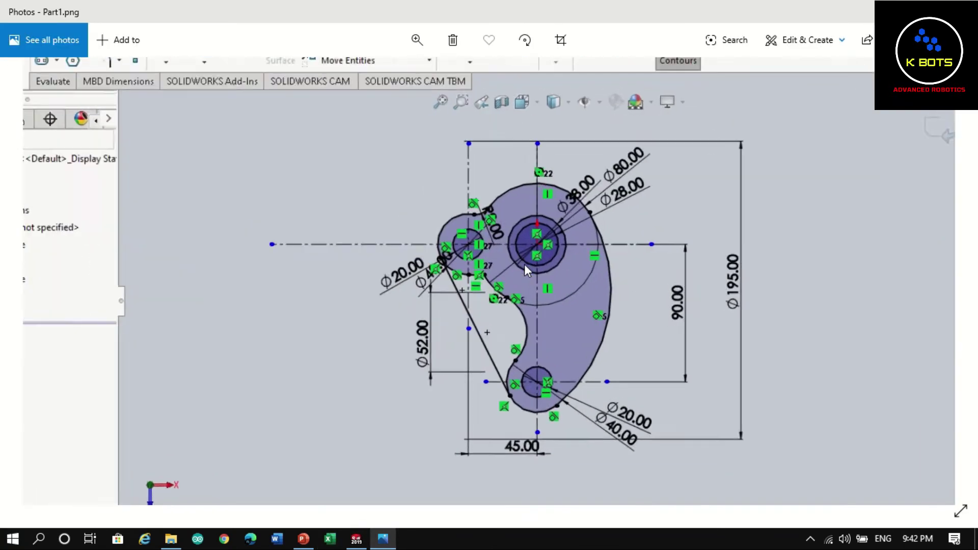
pyautogui.scroll(-1, 540, 331)
pyautogui.click(356, 539)
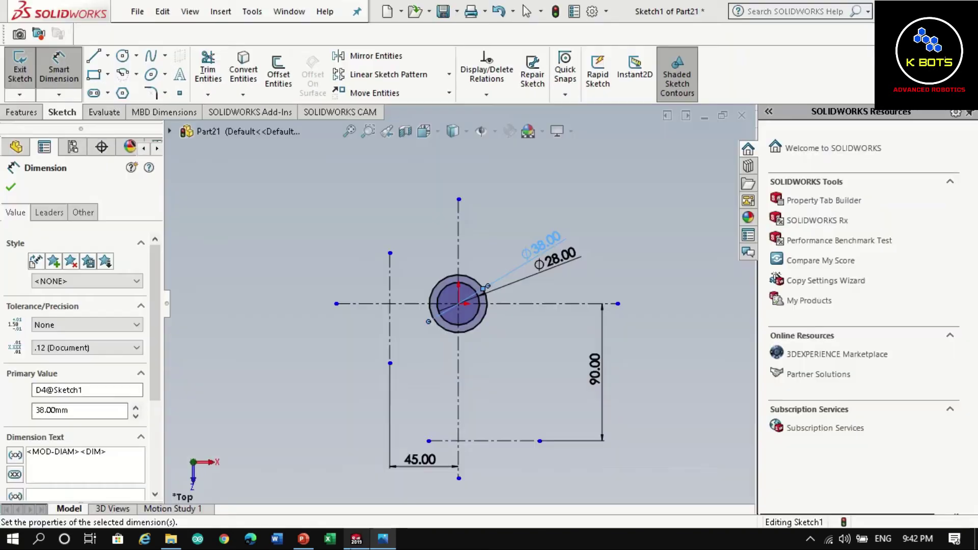
pyautogui.click(122, 56)
pyautogui.moveTo(458, 304); pyautogui.dragTo(522, 365)
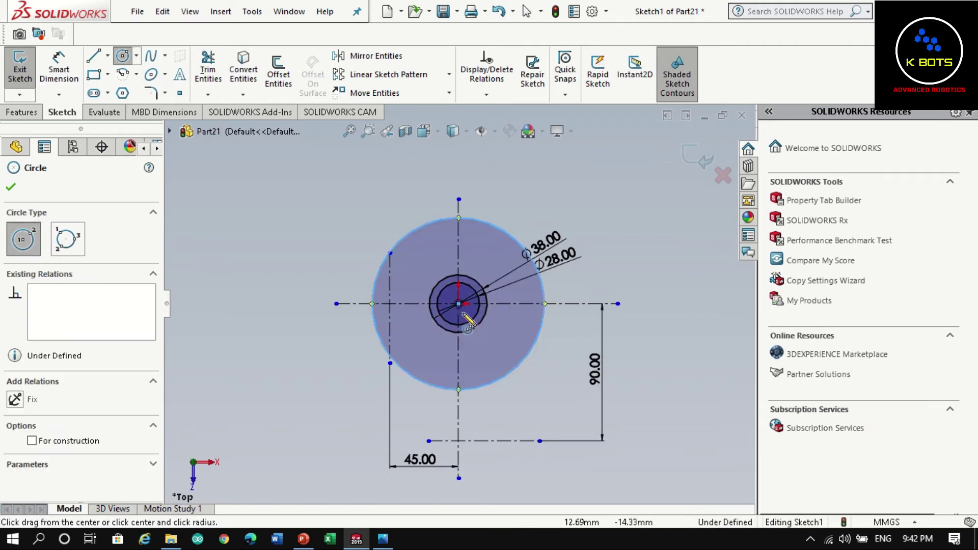
# Dimension the diameter of the largest circle at the origin to 80 mm
pyautogui.click(59, 67)
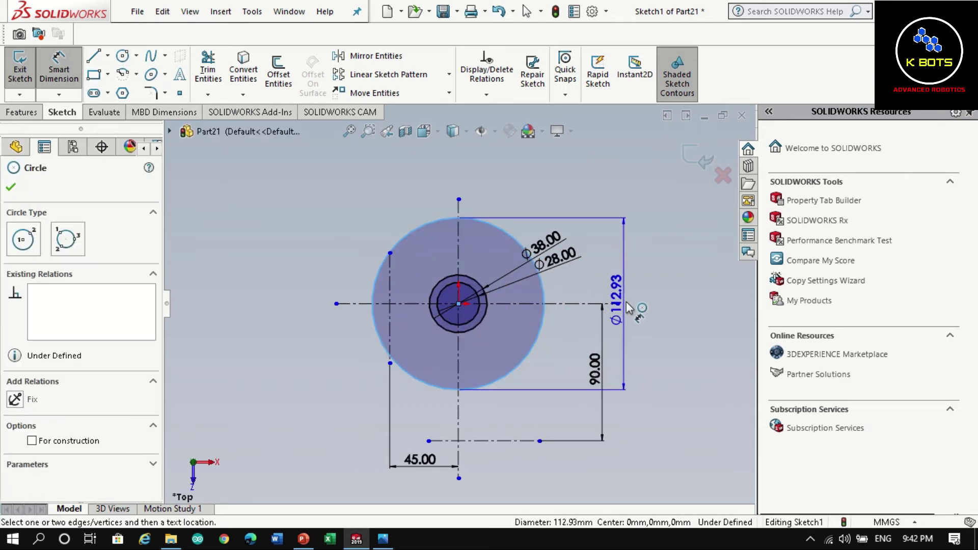
pyautogui.click(626, 305)
pyautogui.write('80')
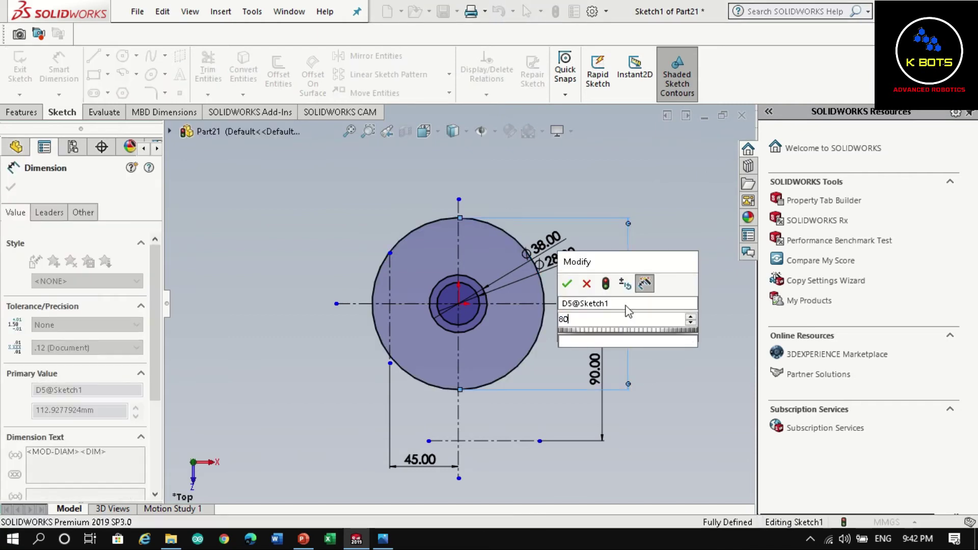
pyautogui.press('Return')
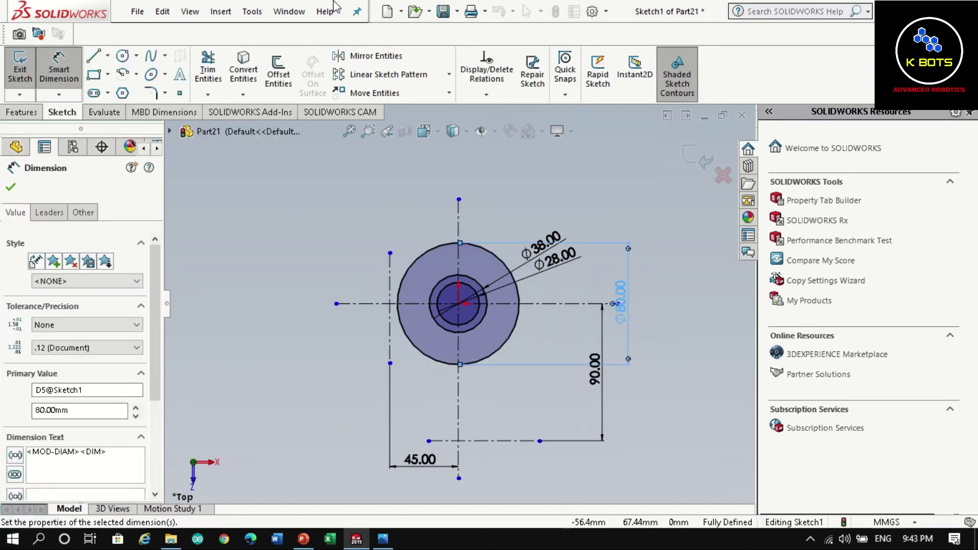
# Following the Part1 reference in Photos, sketch two concentric circles, about 54 mm and 33 mm in diameter, where the short vertical centerline crosses the horizontal one
pyautogui.click(383, 539)
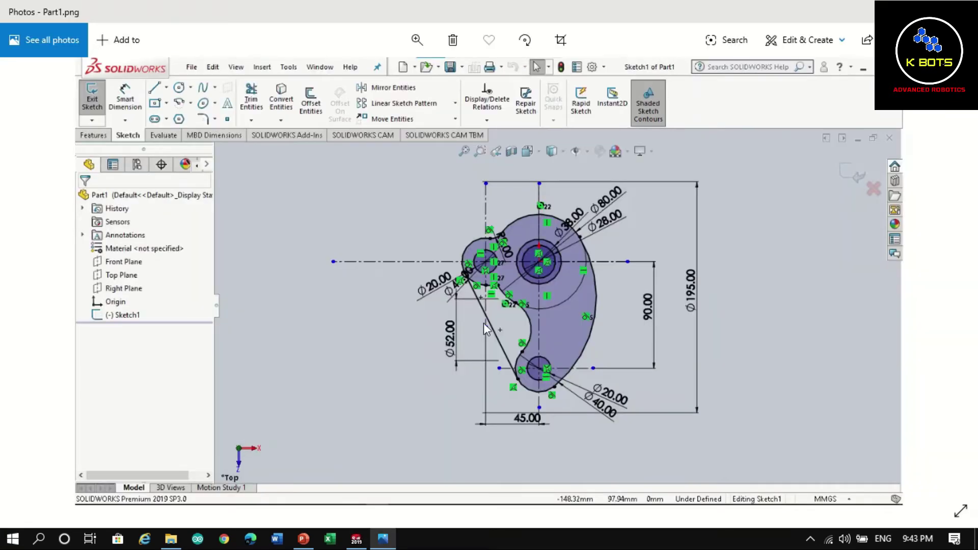
pyautogui.scroll(1, 471, 265)
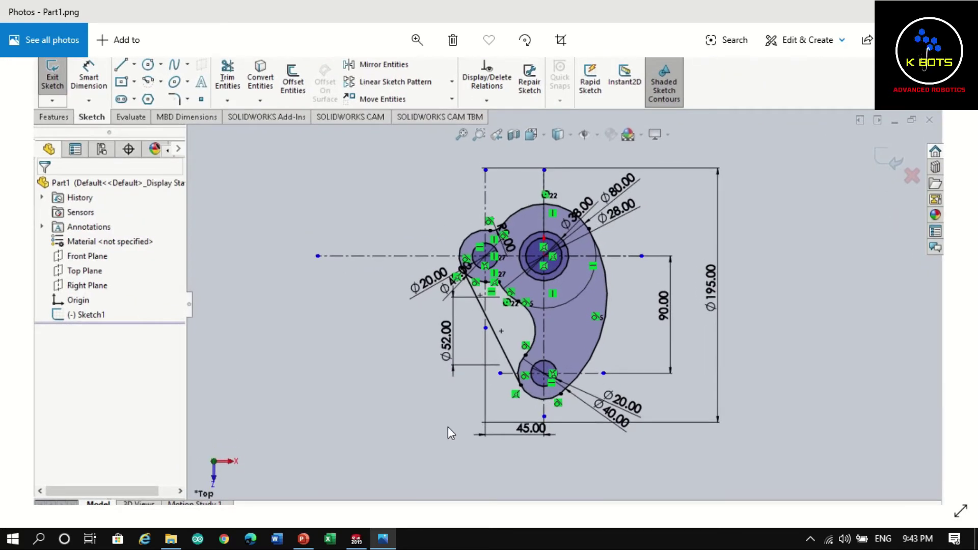
pyautogui.click(358, 539)
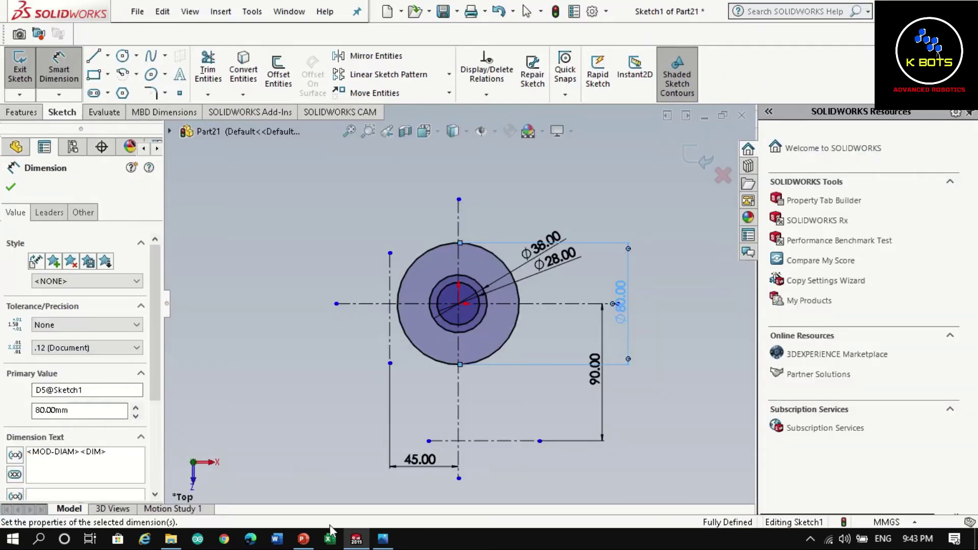
pyautogui.click(123, 59)
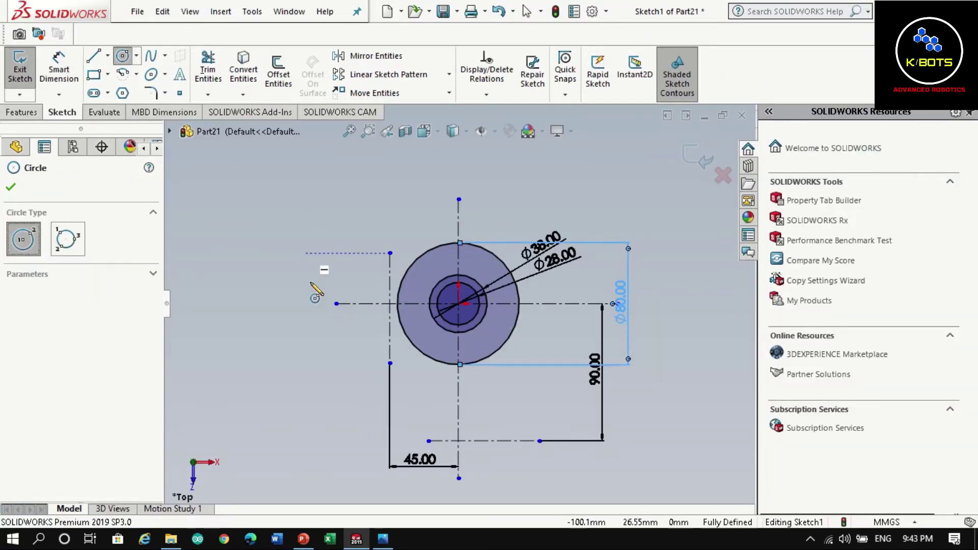
pyautogui.click(390, 303)
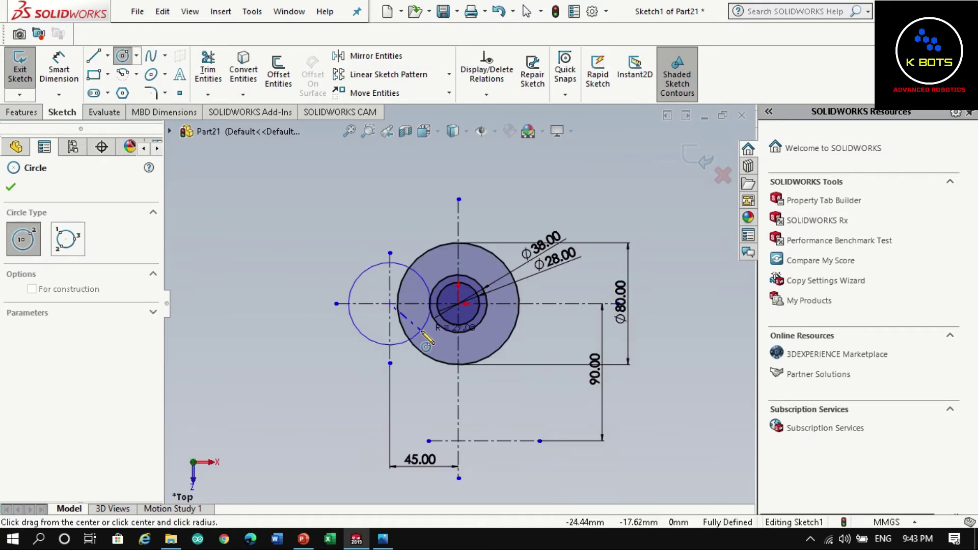
pyautogui.click(421, 331)
pyautogui.click(389, 304)
pyautogui.click(409, 321)
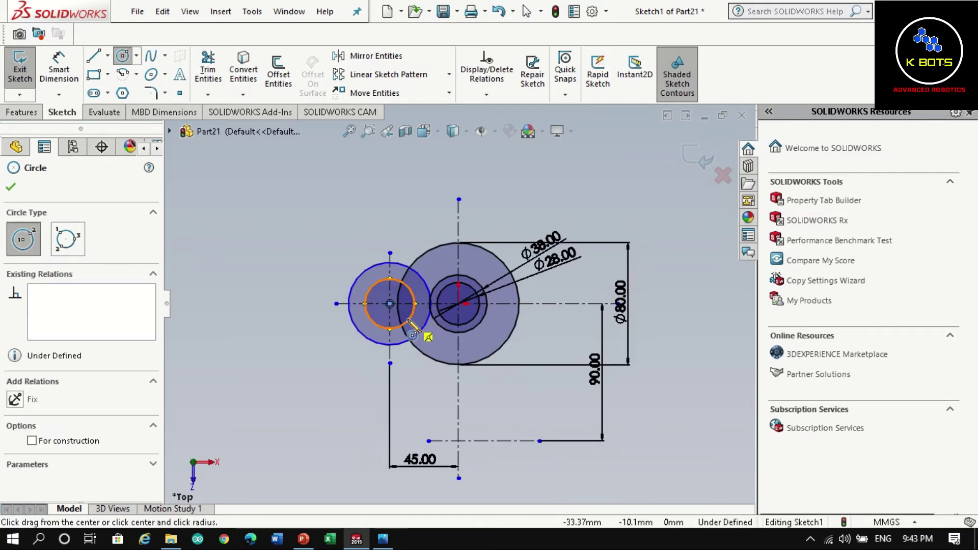
# Dimension the diameter of the larger circle on the short vertical centerline to 20 mm
pyautogui.click(73, 80)
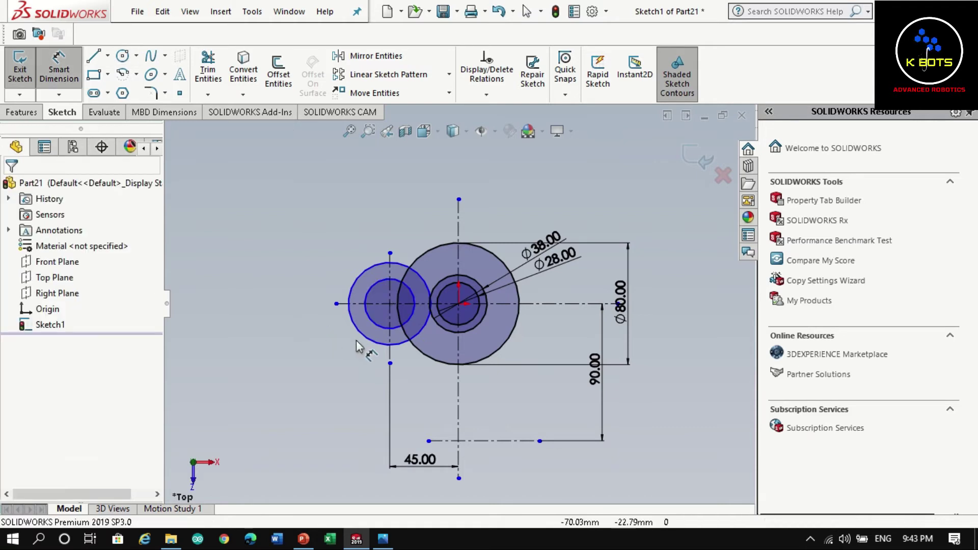
pyautogui.click(333, 358)
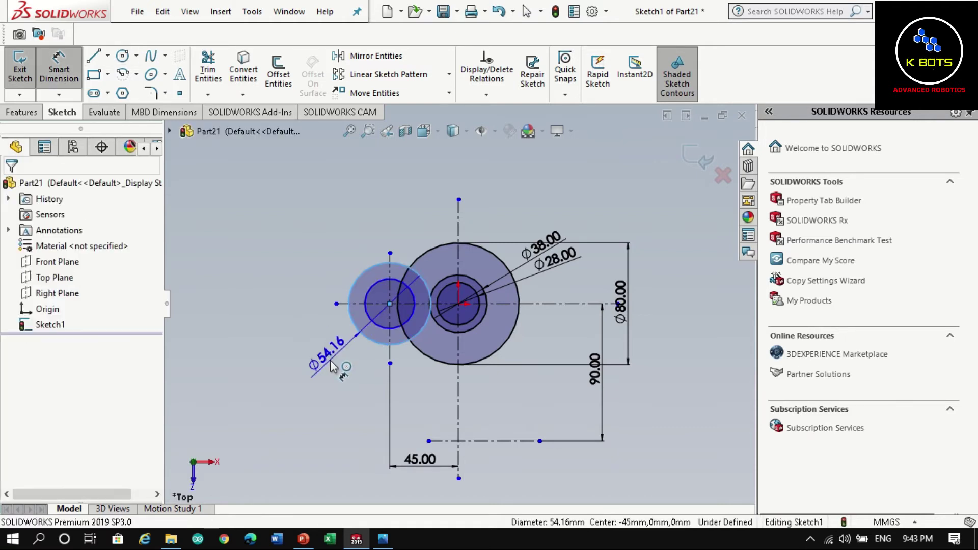
pyautogui.click(330, 359)
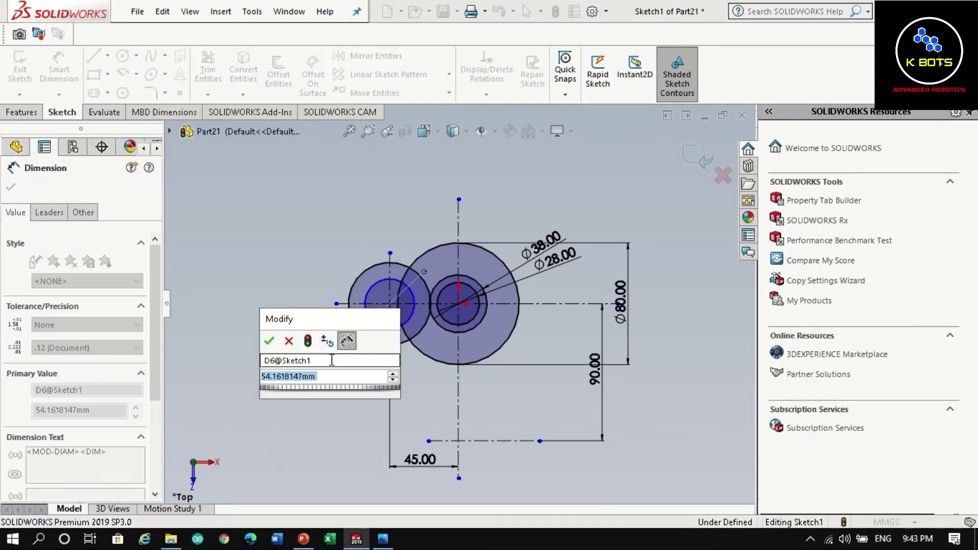
pyautogui.write('20')
pyautogui.press('Return')
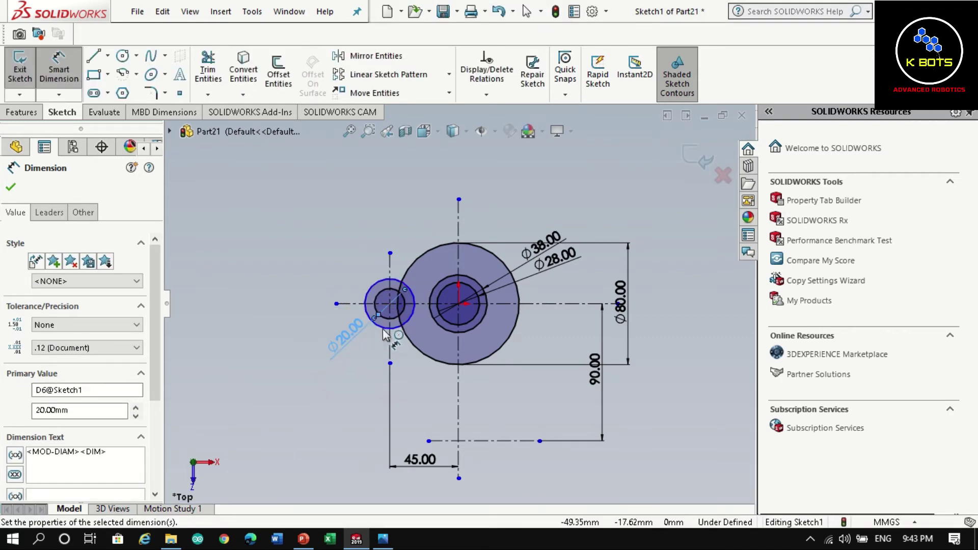
# Dimension the diameter of the other circle on the short vertical centerline to 40 mm
pyautogui.click(382, 327)
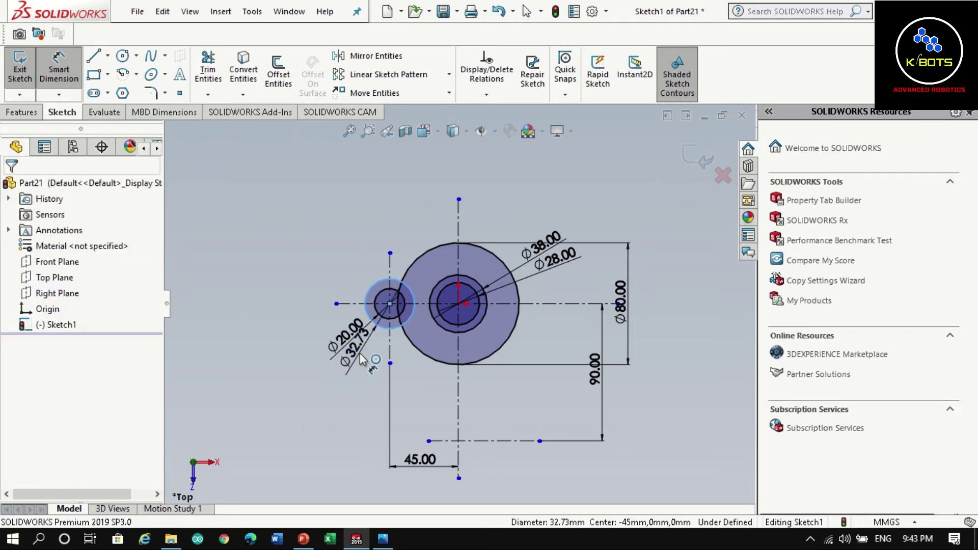
pyautogui.click(360, 353)
pyautogui.write('40')
pyautogui.press('Return')
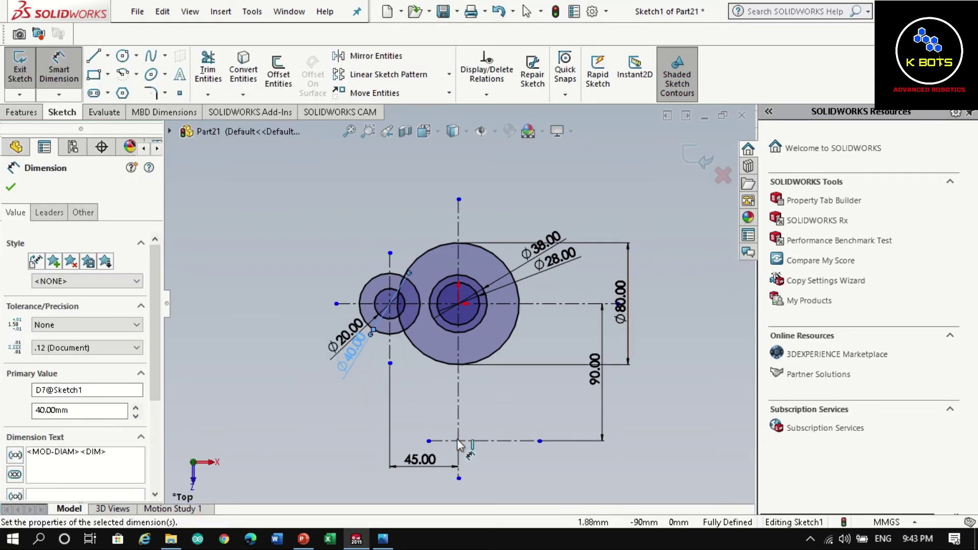
# Sketch two concentric circles at the crossing of the lower horizontal and main vertical centerlines, the outer one about 47 mm in diameter
pyautogui.click(122, 56)
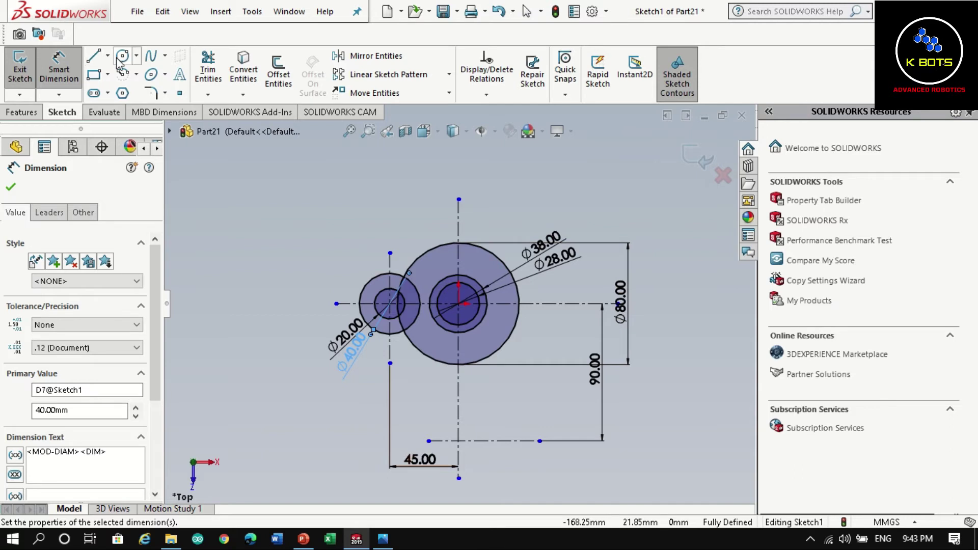
pyautogui.click(458, 441)
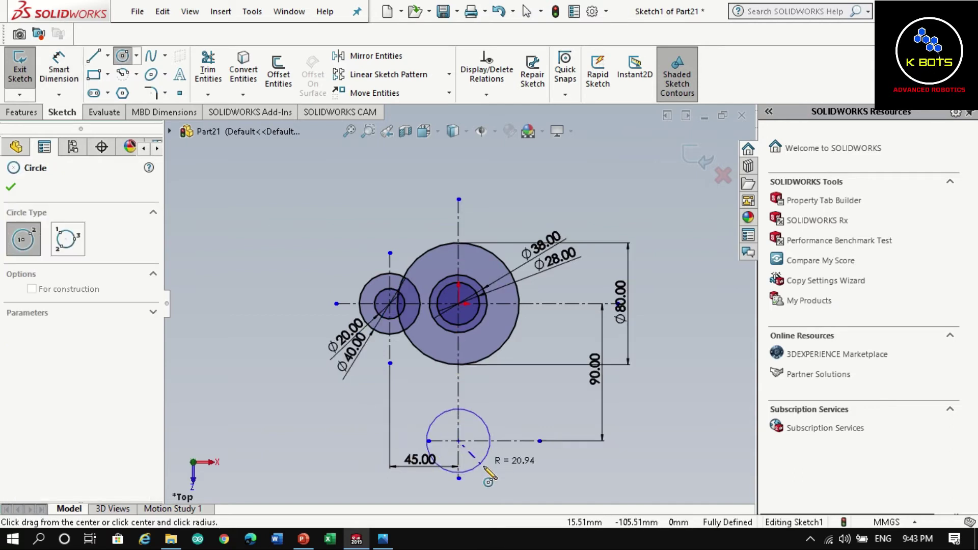
pyautogui.click(481, 468)
pyautogui.click(458, 441)
pyautogui.click(474, 457)
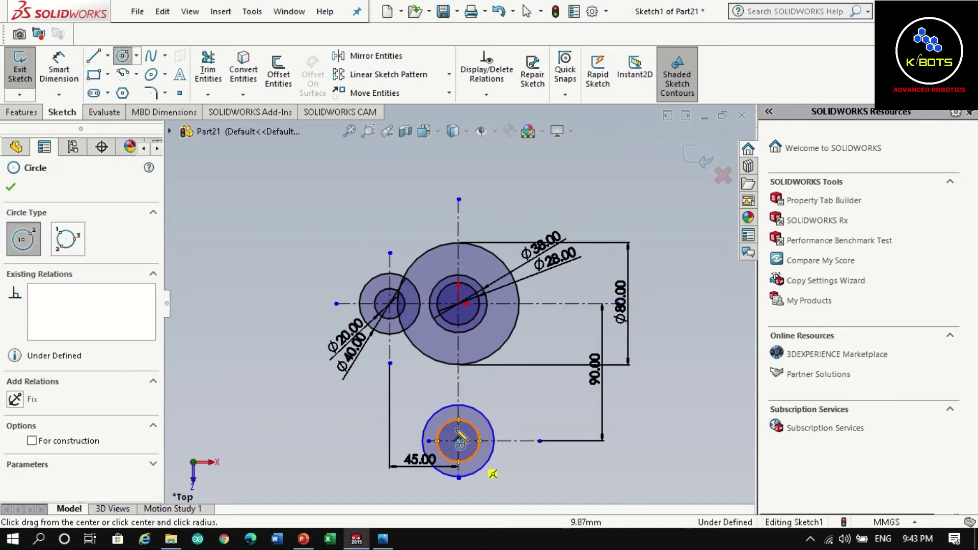
# Dimension the diameter of the outer circle at the lower centerline crossing to 40 mm
pyautogui.click(60, 58)
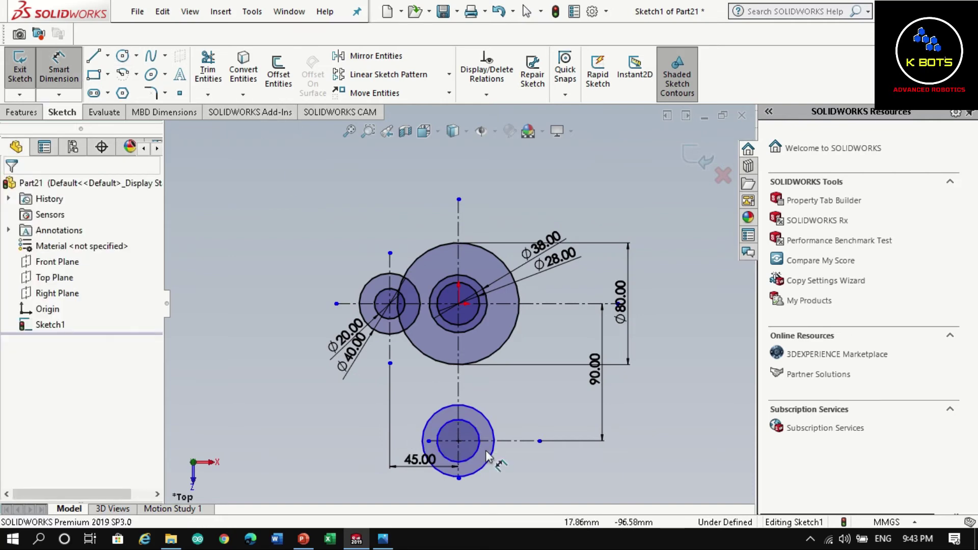
pyautogui.click(518, 424)
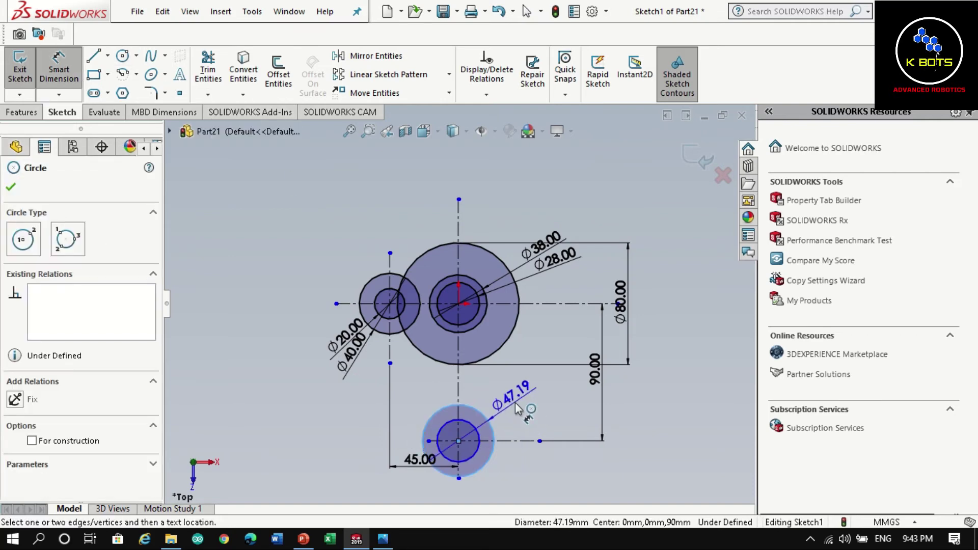
pyautogui.click(532, 406)
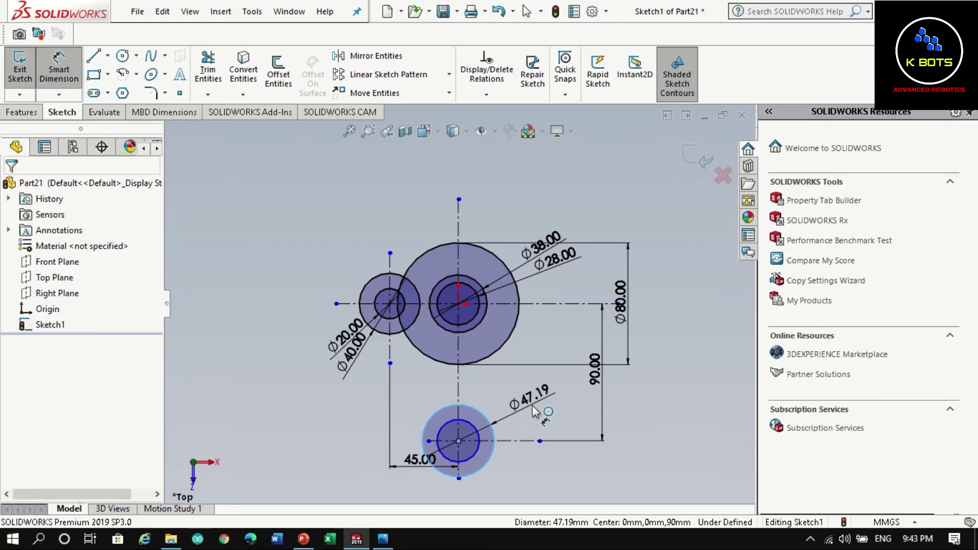
pyautogui.write('40')
pyautogui.press('Return')
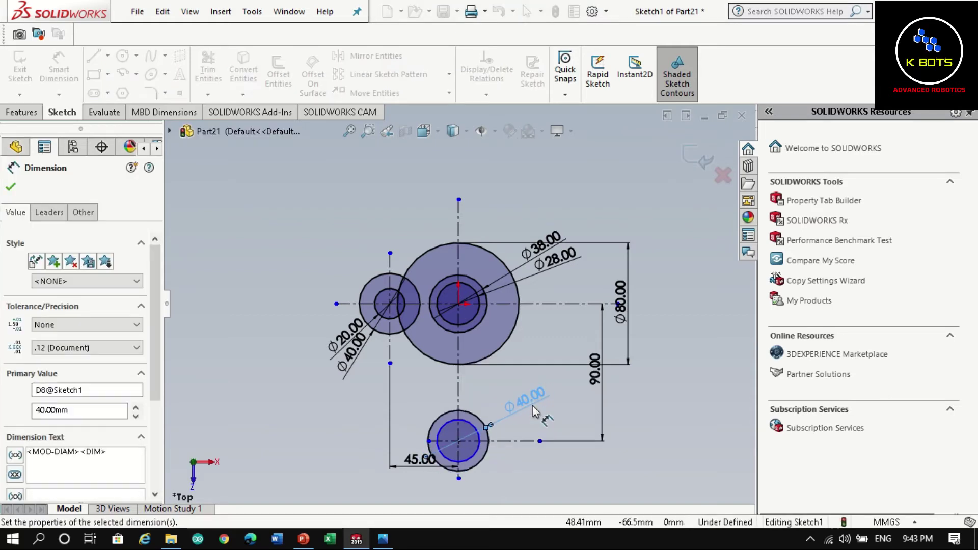
# Dimension the diameter of the inner circle at the lower centerline crossing to 20 mm
pyautogui.click(479, 437)
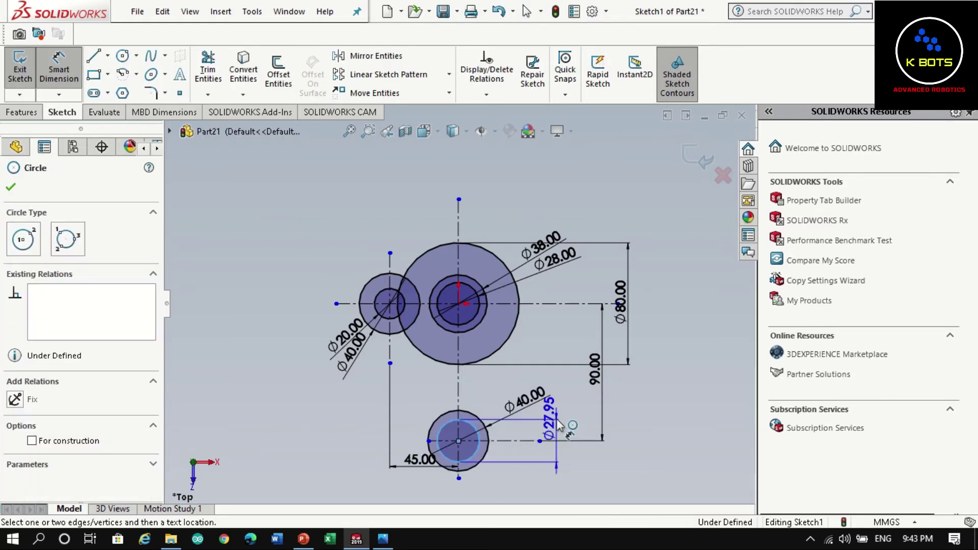
pyautogui.click(549, 419)
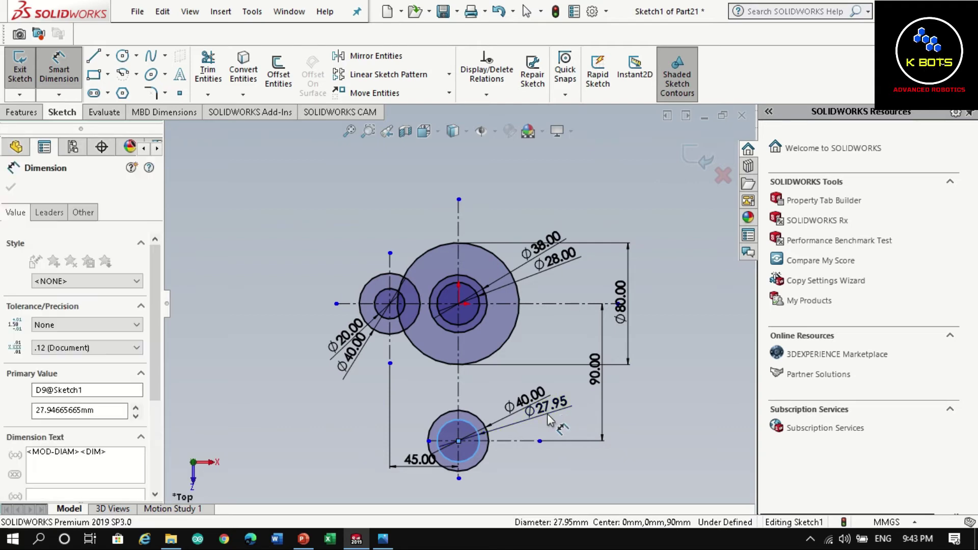
pyautogui.press('Return')
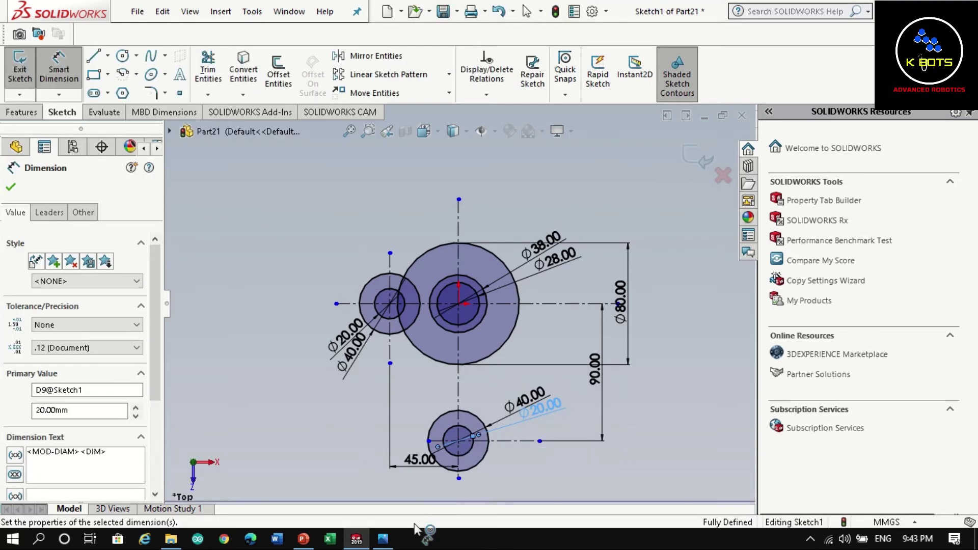
# Following the Part1 reference in Photos, sketch a circle about 51 mm in diameter below the 80 mm circle, tangent to the lower 40 mm circle
pyautogui.click(390, 539)
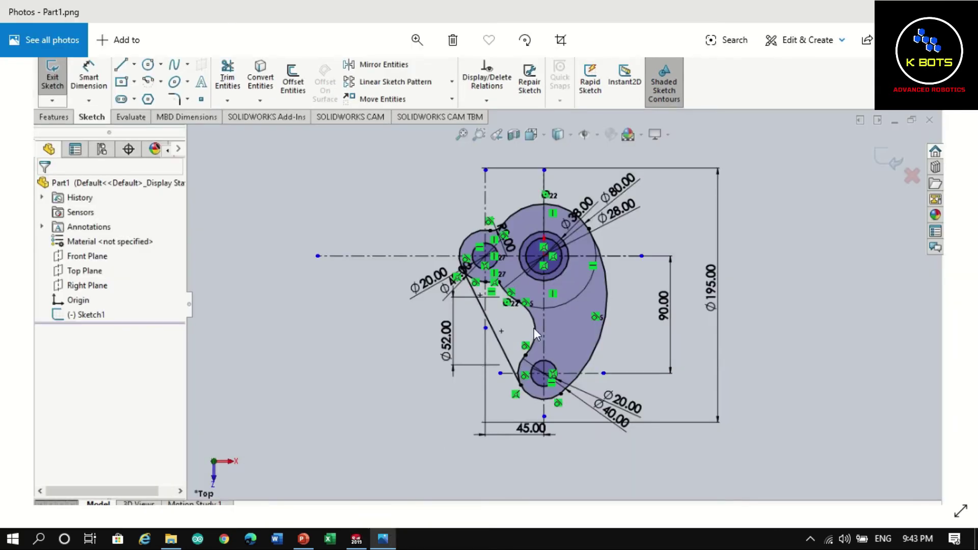
pyautogui.click(357, 540)
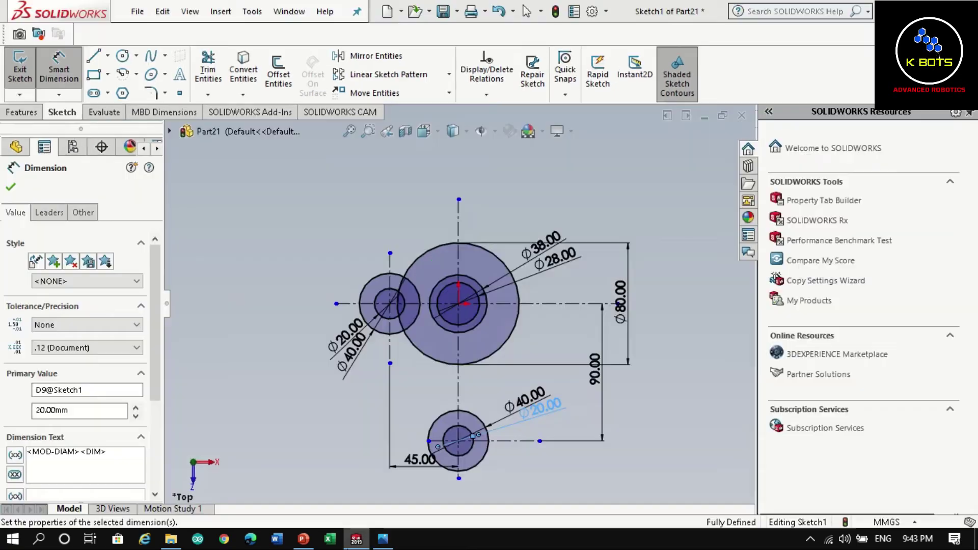
pyautogui.click(122, 55)
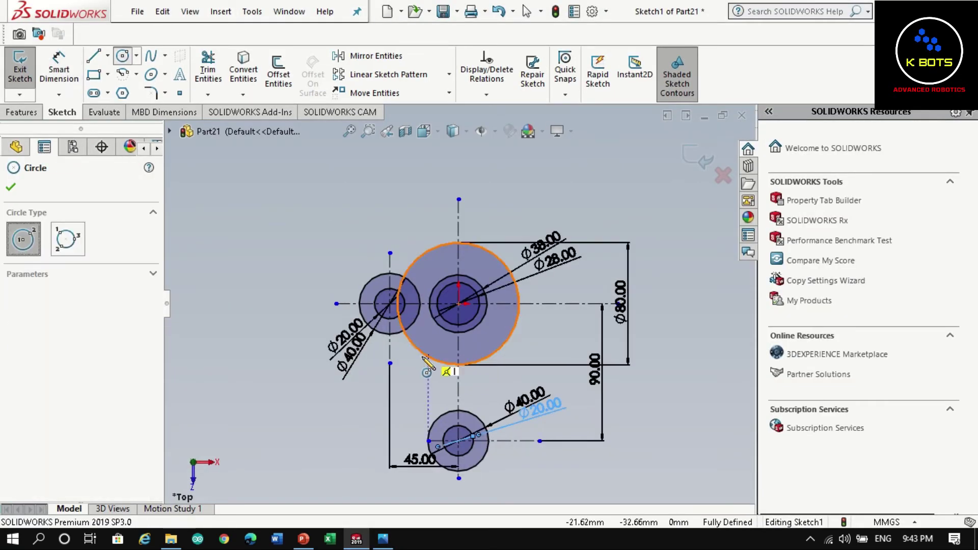
pyautogui.click(413, 388)
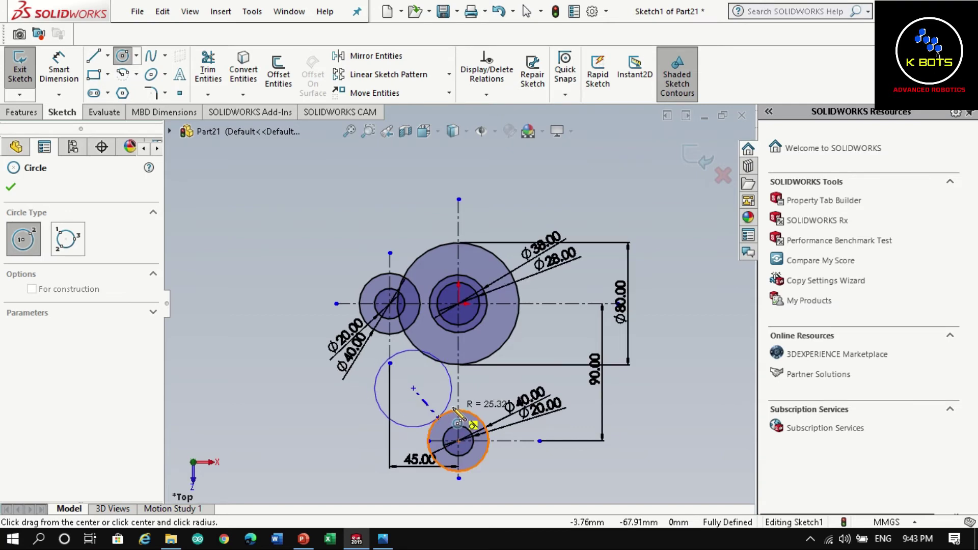
pyautogui.click(443, 415)
# Dimension the diameter of the new tangent circle to 56 mm
pyautogui.click(77, 71)
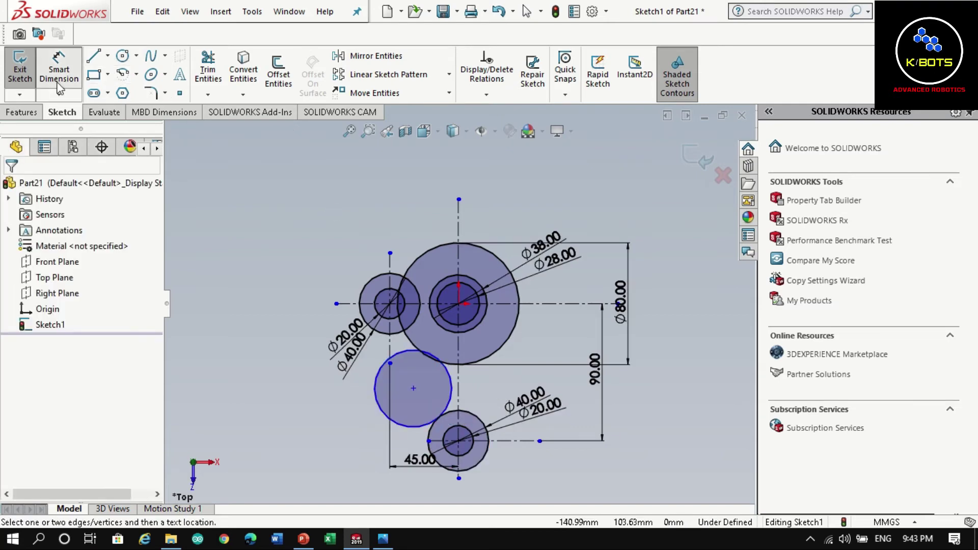
pyautogui.click(347, 402)
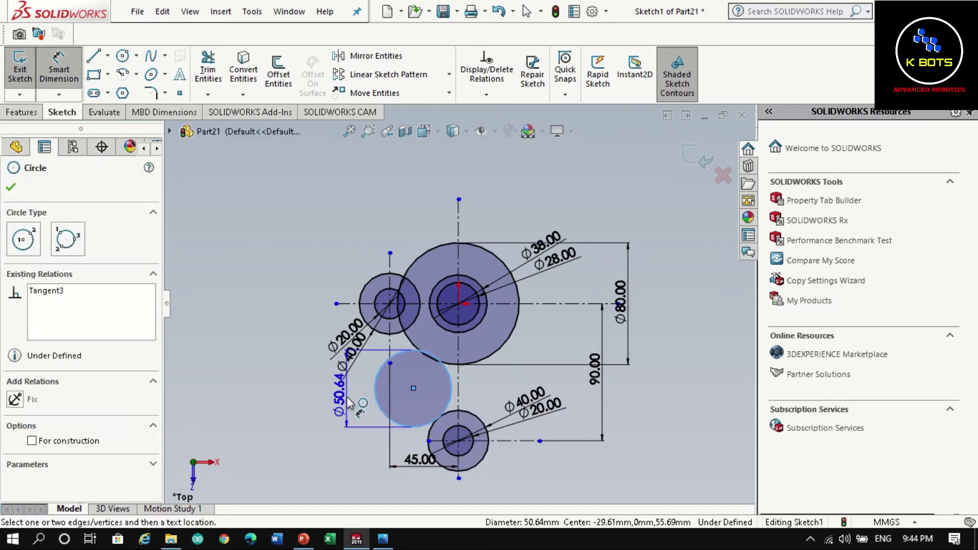
pyautogui.click(348, 402)
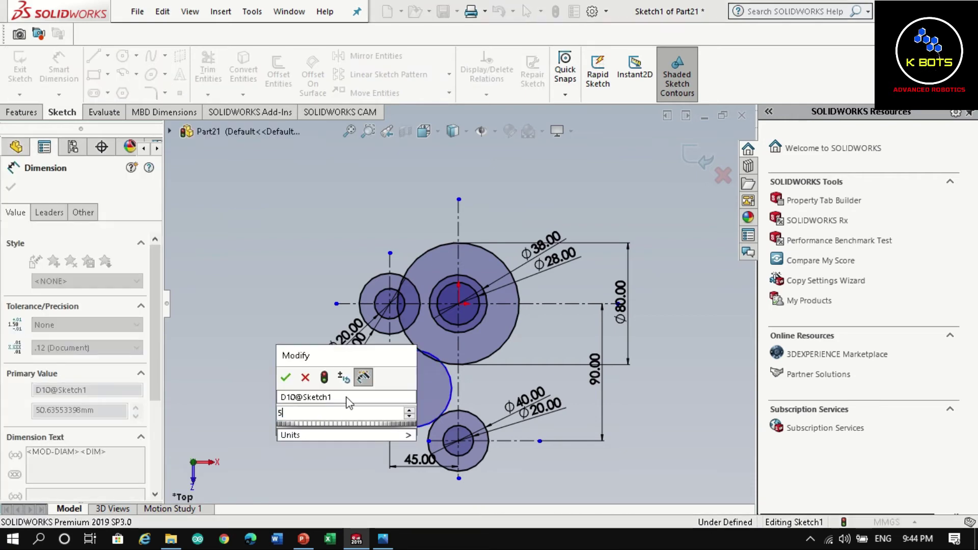
pyautogui.write('56')
pyautogui.press('Return')
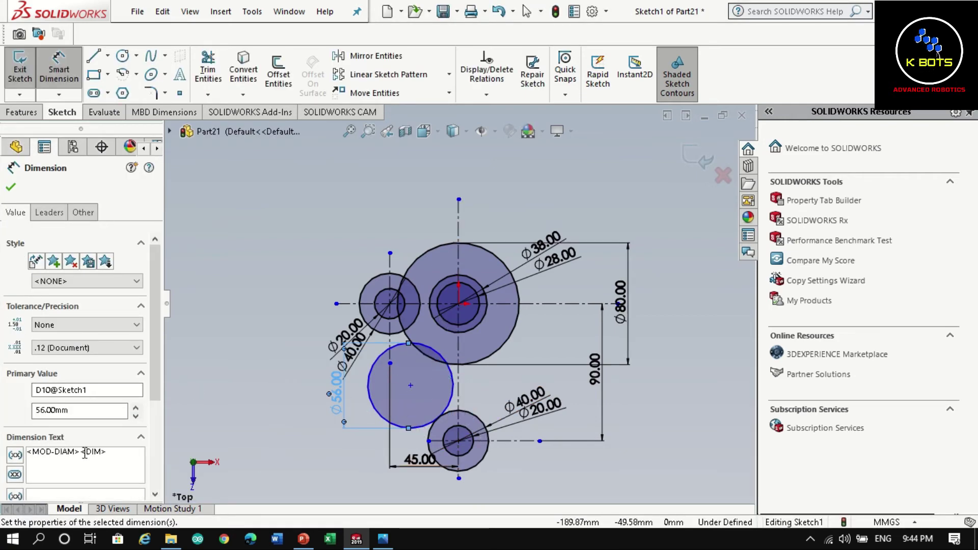
pyautogui.press('Escape')
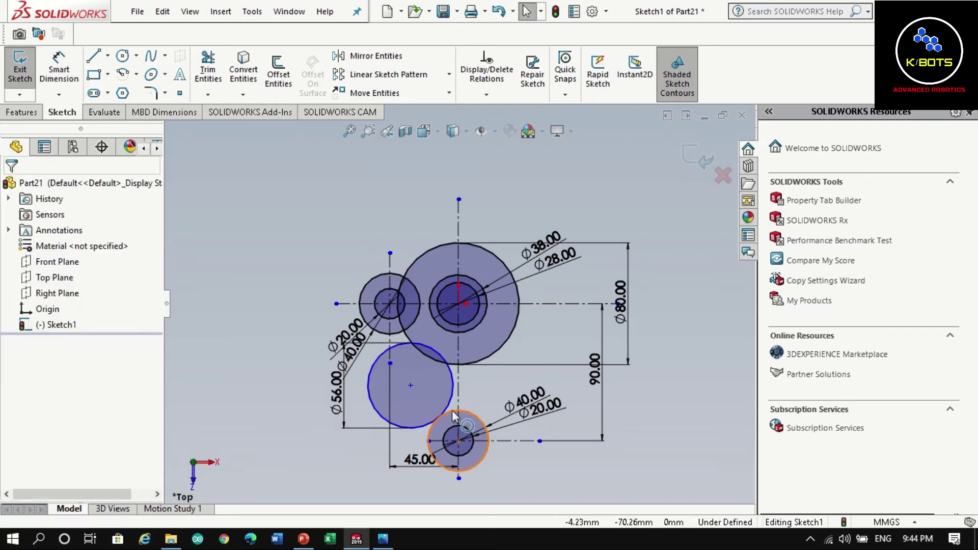
# Check the 56 mm circle's tangency with the lower 40 mm circle and make it tangent to the 80 mm circle
pyautogui.click(451, 415)
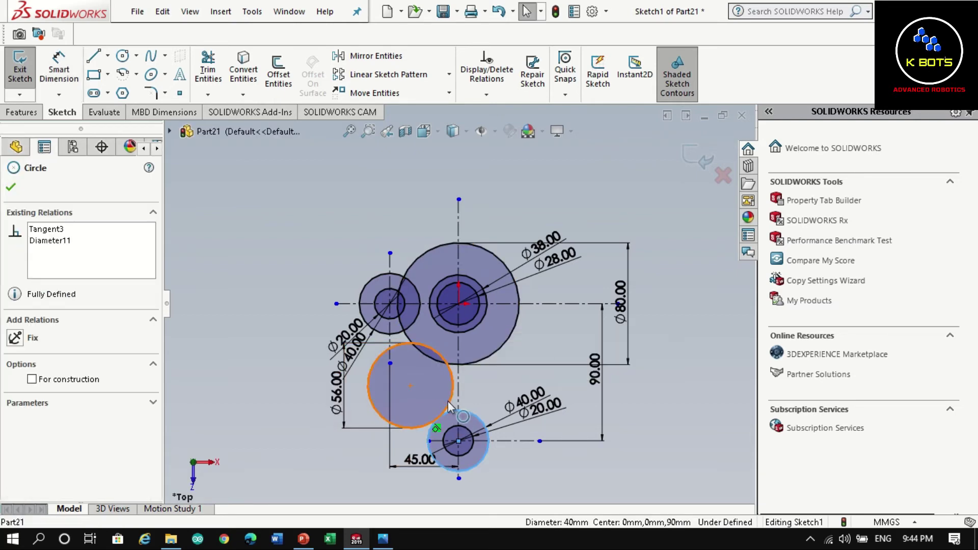
pyautogui.keyDown('ctrl'); pyautogui.click(446, 407); pyautogui.keyUp('ctrl')
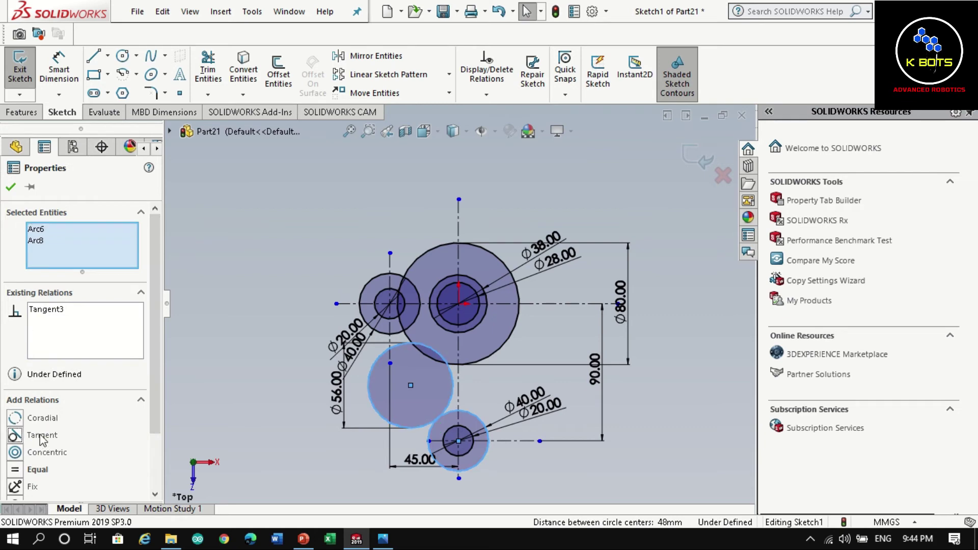
pyautogui.click(609, 454)
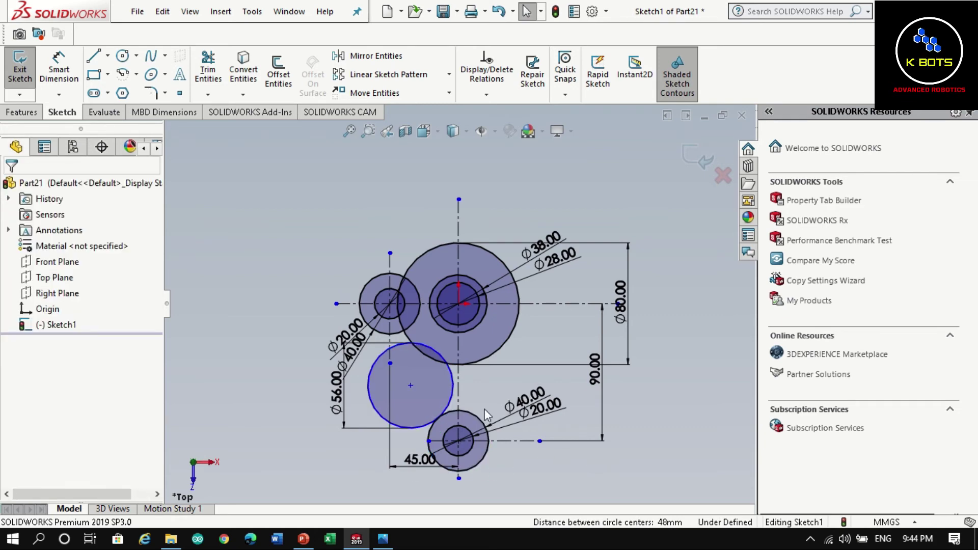
pyautogui.click(465, 359)
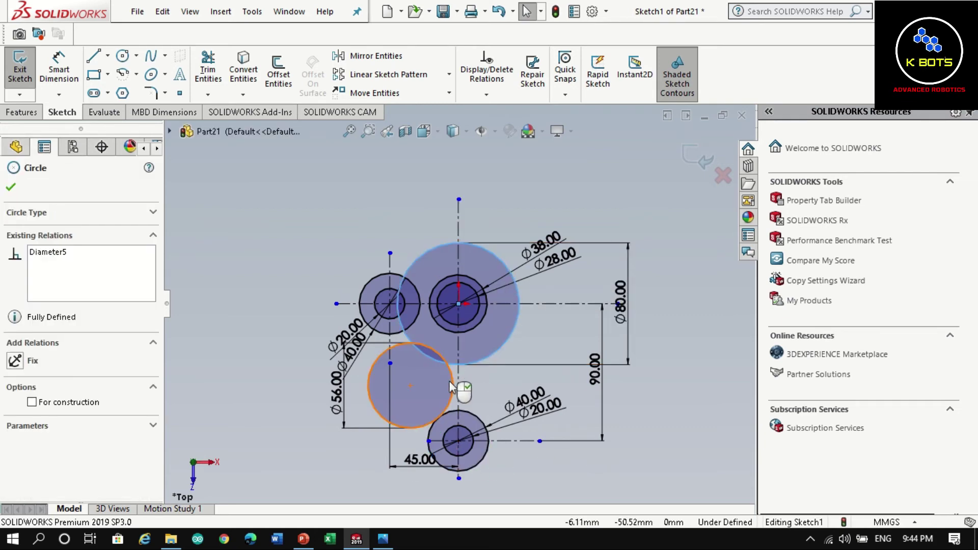
pyautogui.keyDown('ctrl'); pyautogui.click(450, 387); pyautogui.keyUp('ctrl')
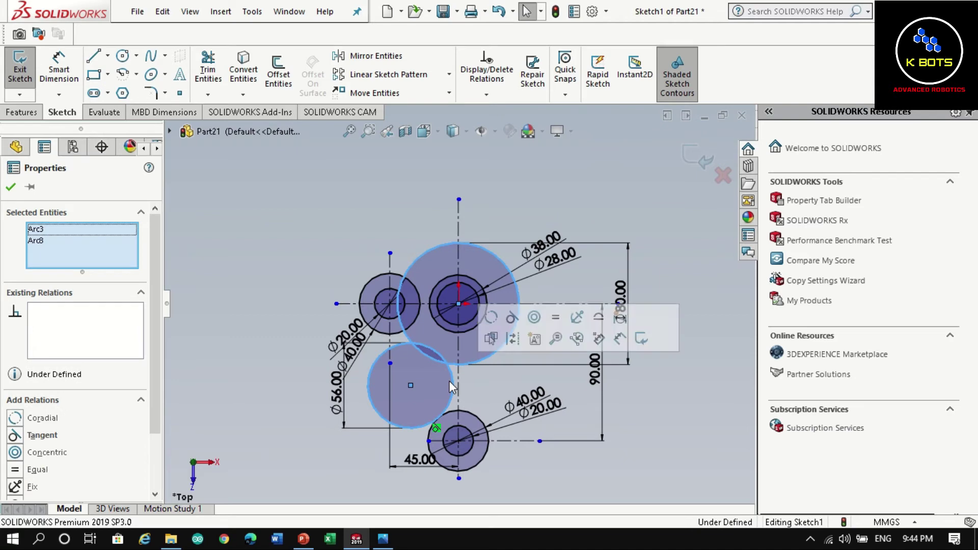
pyautogui.click(41, 436)
pyautogui.press('Escape')
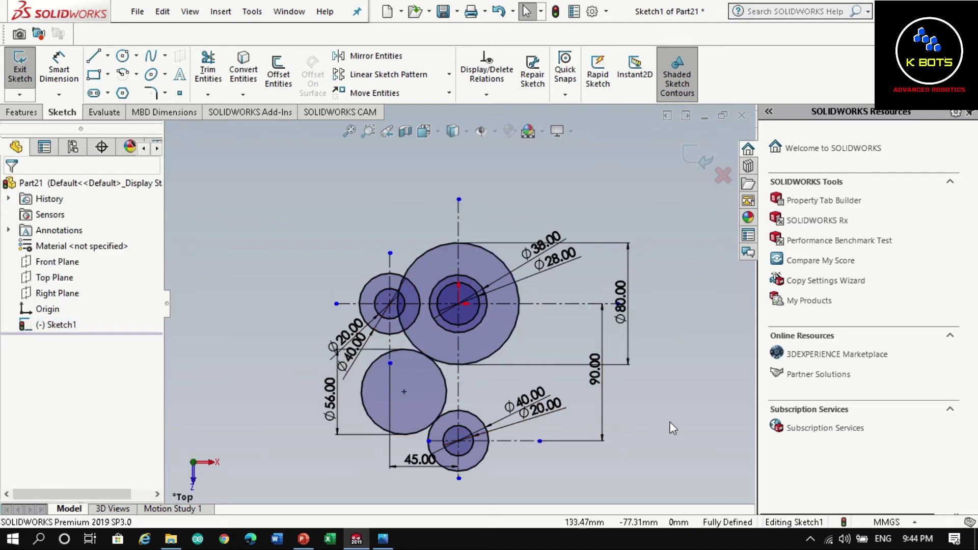
# Following the Part1 reference in Photos, sketch a large circle about 195 mm in diameter, centered between the two vertical centerlines and enclosing the other circles
pyautogui.click(383, 538)
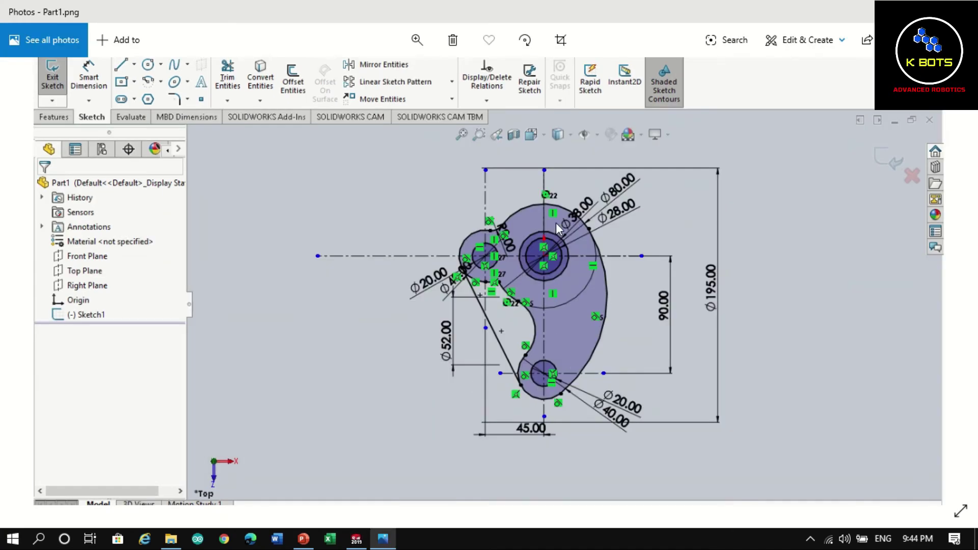
pyautogui.click(383, 538)
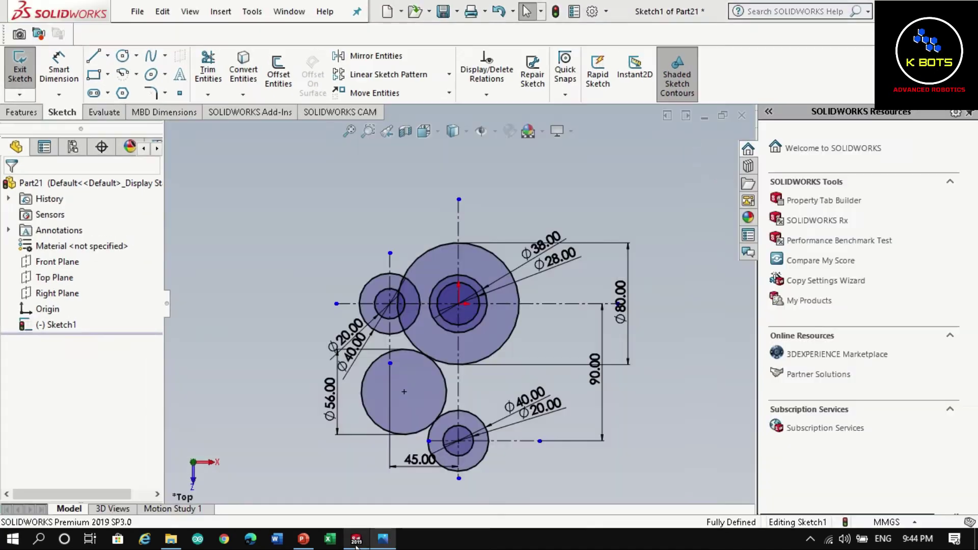
pyautogui.click(124, 59)
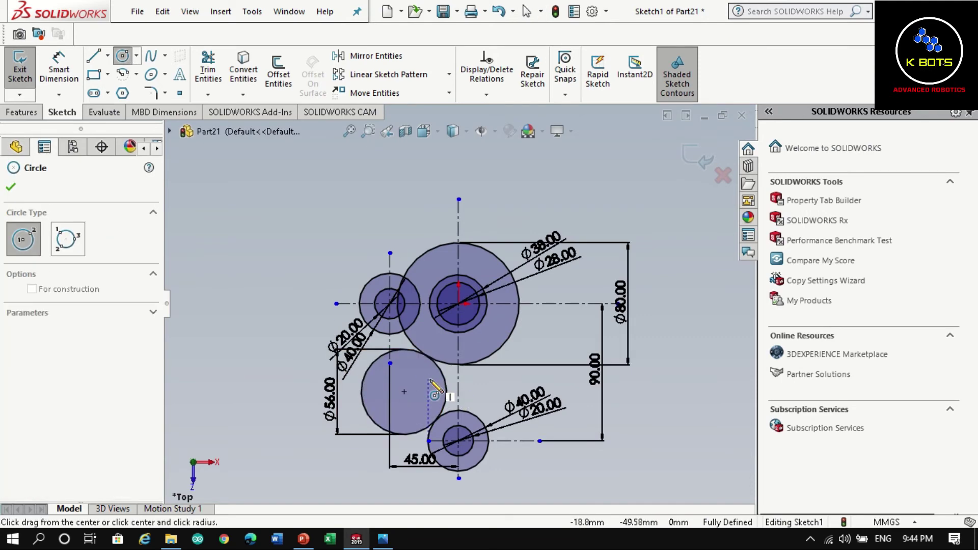
pyautogui.click(429, 380)
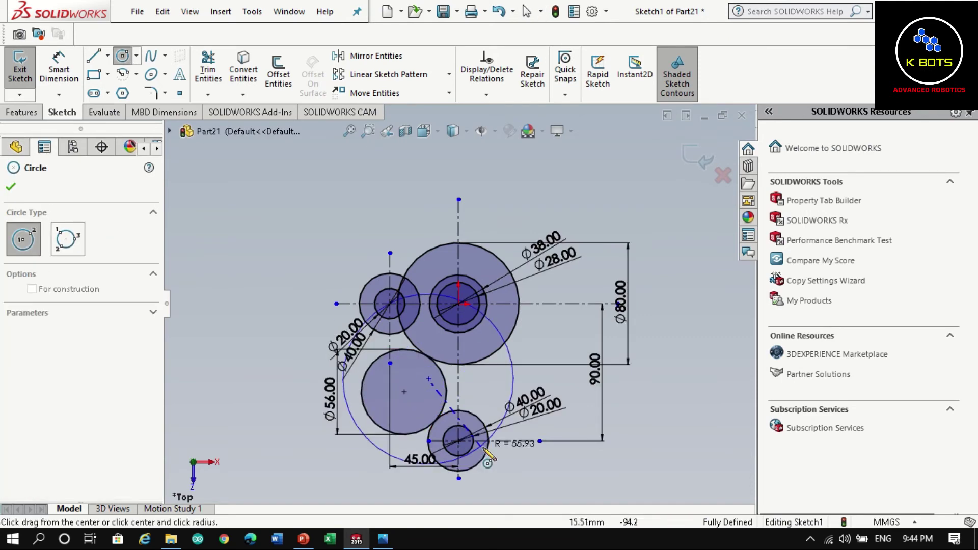
pyautogui.click(528, 488)
# Dimension the diameter of the large enclosing circle to 190 mm
pyautogui.click(59, 68)
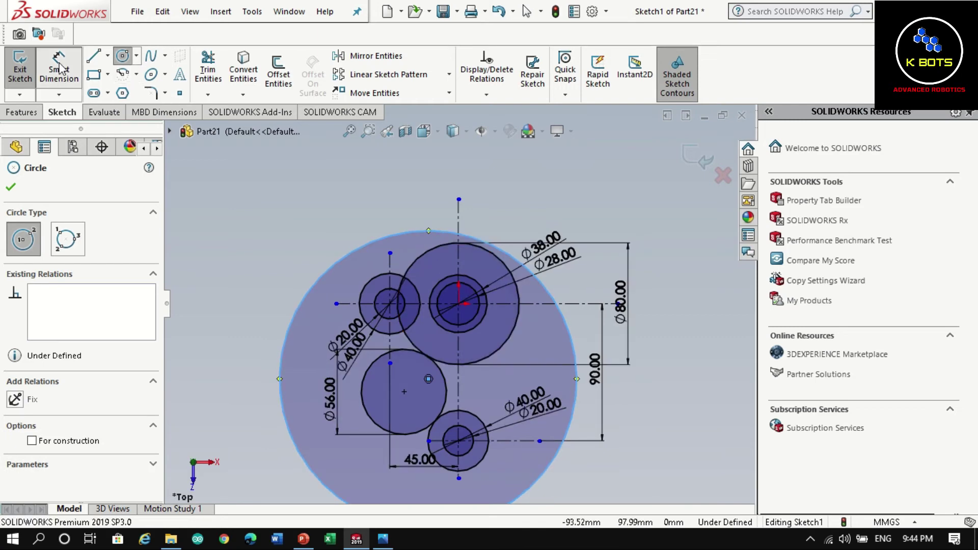
pyautogui.click(613, 353)
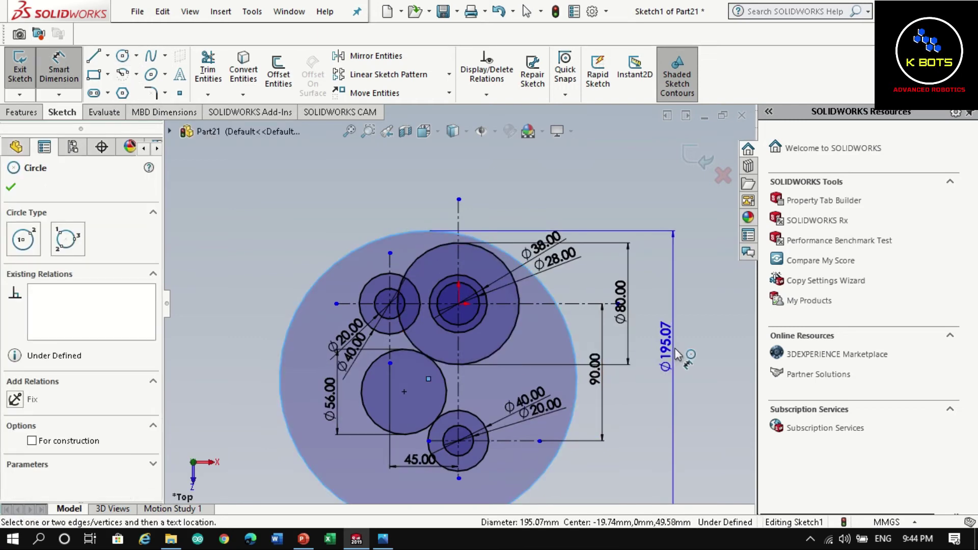
pyautogui.click(674, 343)
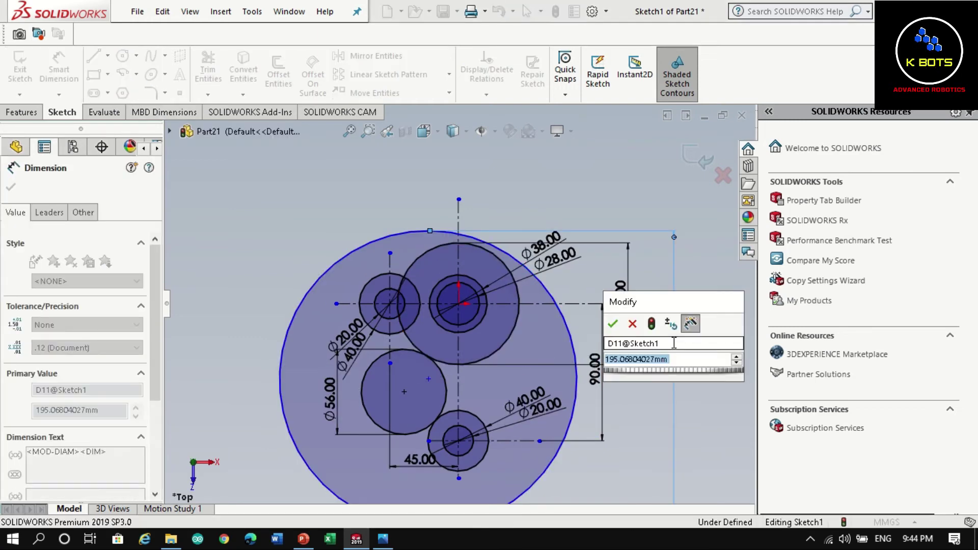
pyautogui.write('1')
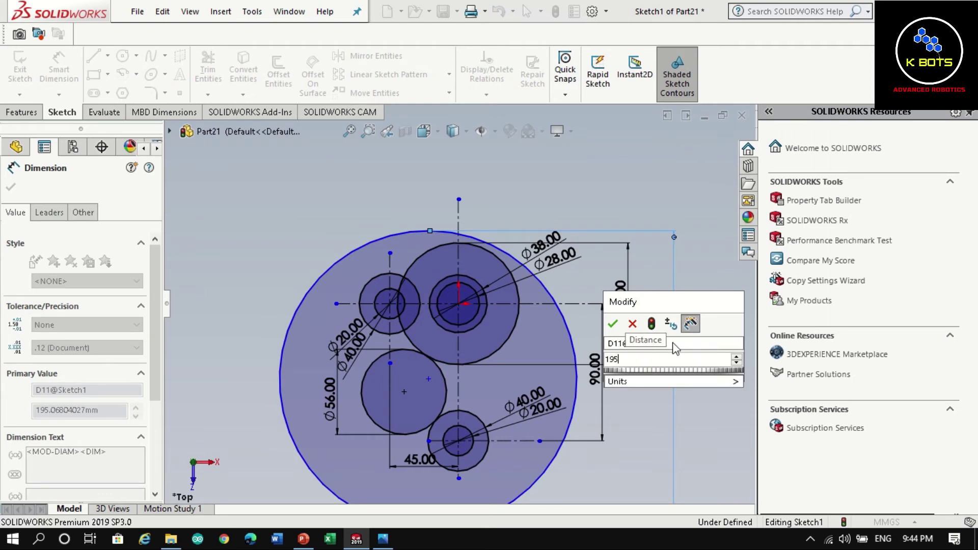
pyautogui.write('90')
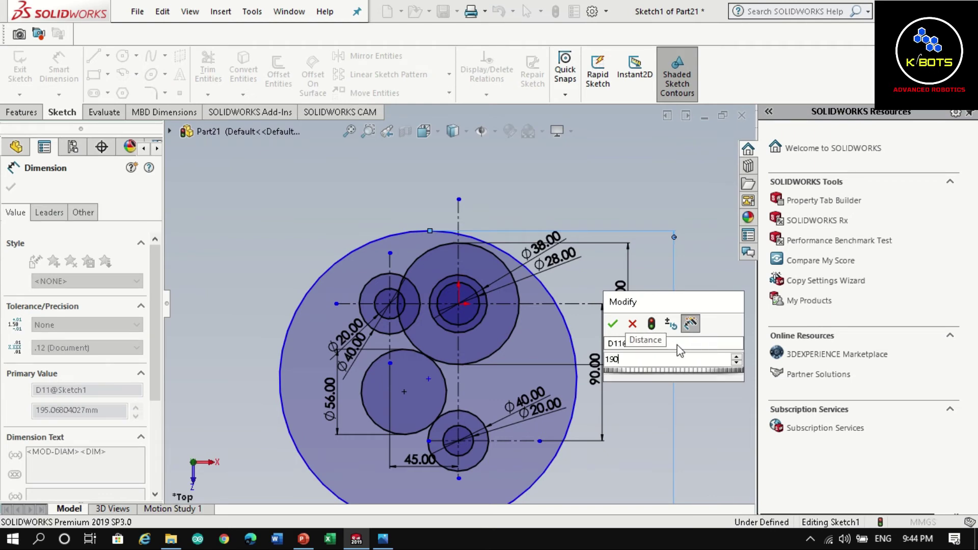
pyautogui.press('Return')
# Check the large circle's diameter in the Part1 reference in Photos and set its dimension to 195 mm
pyautogui.click(391, 539)
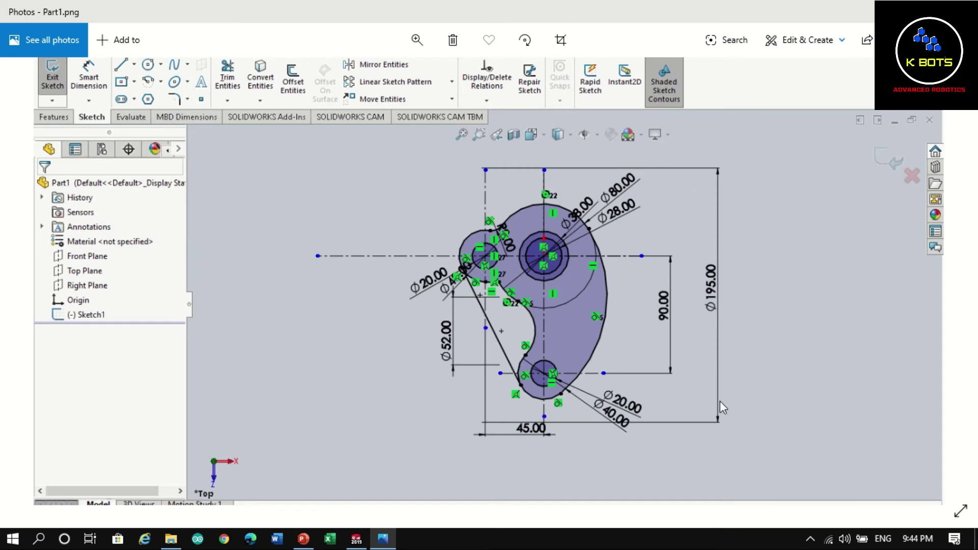
pyautogui.click(358, 541)
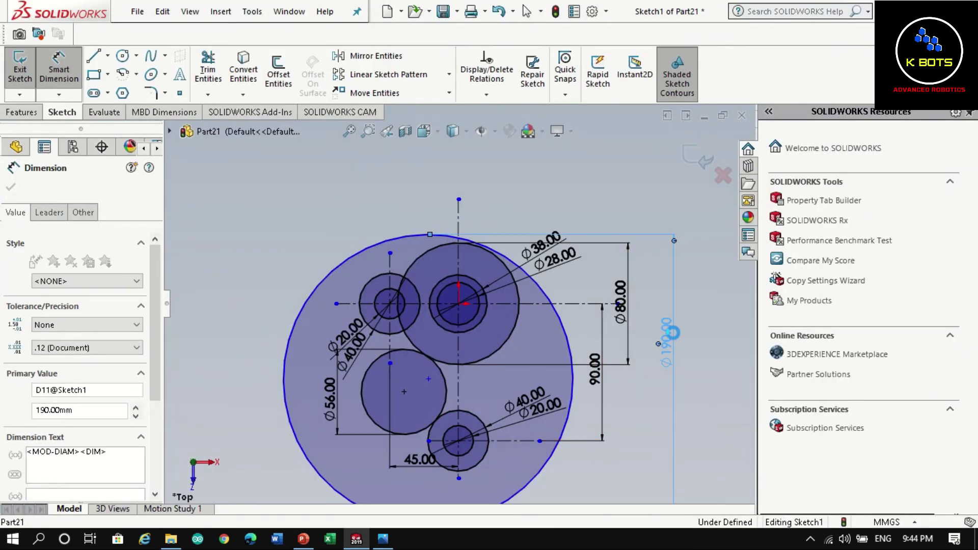
pyautogui.click(672, 333)
pyautogui.write('195')
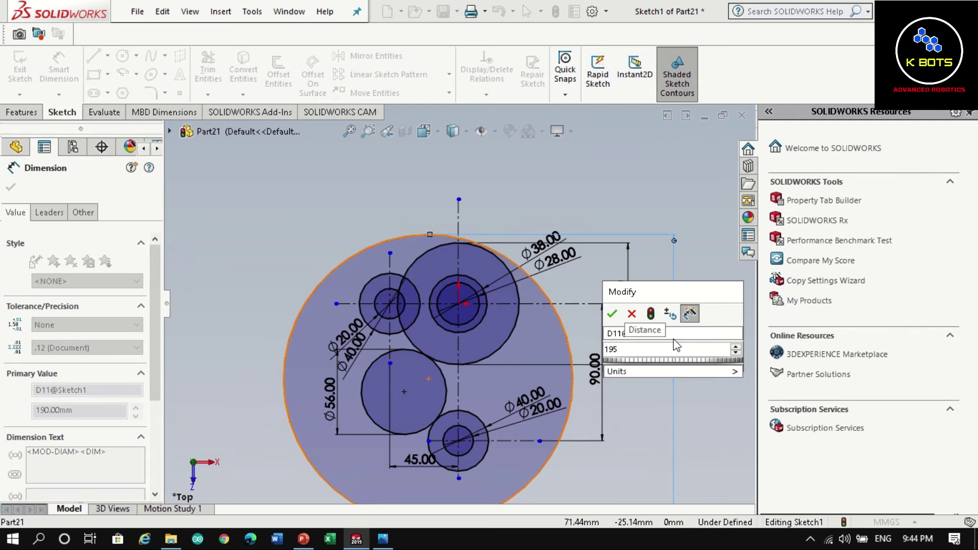
pyautogui.press('Return')
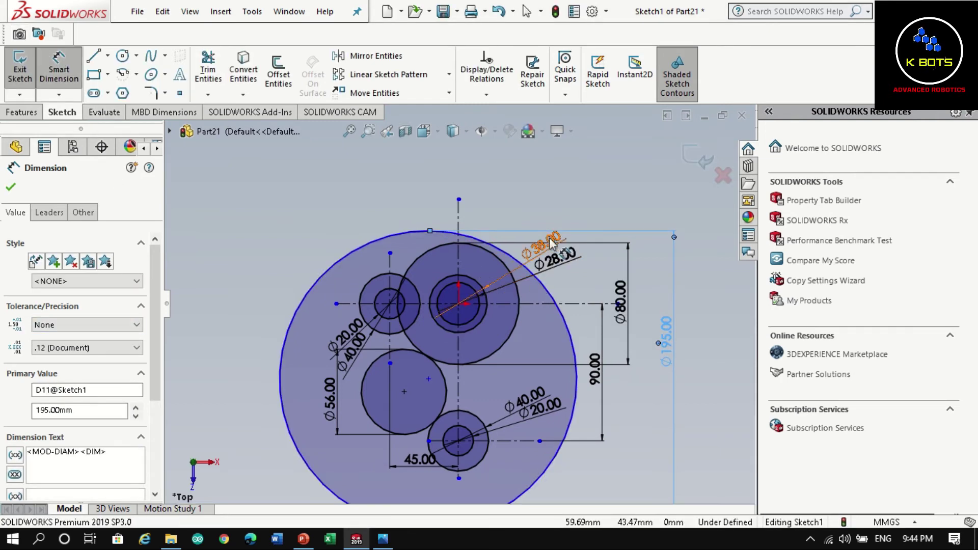
# Make the large 195 mm circle tangent to the 80 mm circle
pyautogui.press('Escape')
pyautogui.click(504, 249)
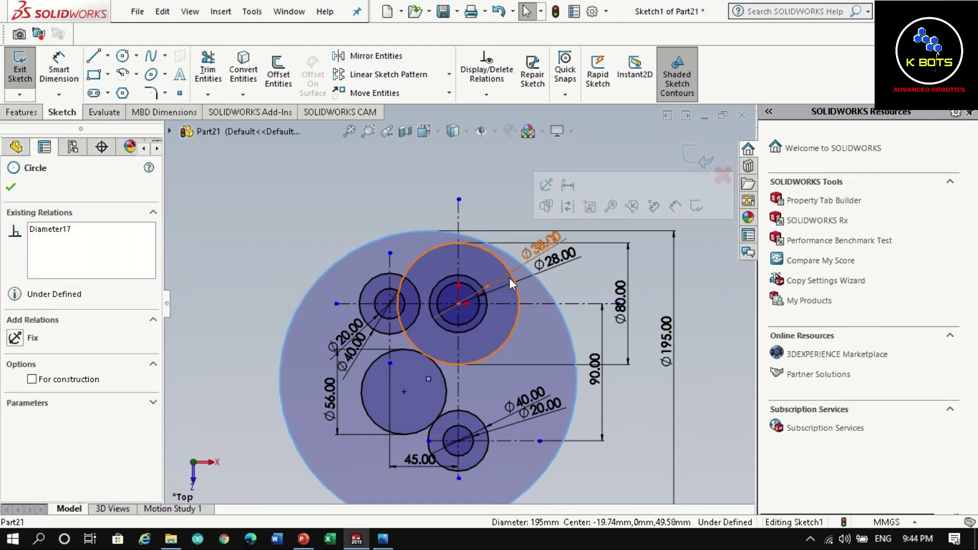
pyautogui.click(518, 304)
pyautogui.keyDown('ctrl'); pyautogui.click(518, 304); pyautogui.keyUp('ctrl')
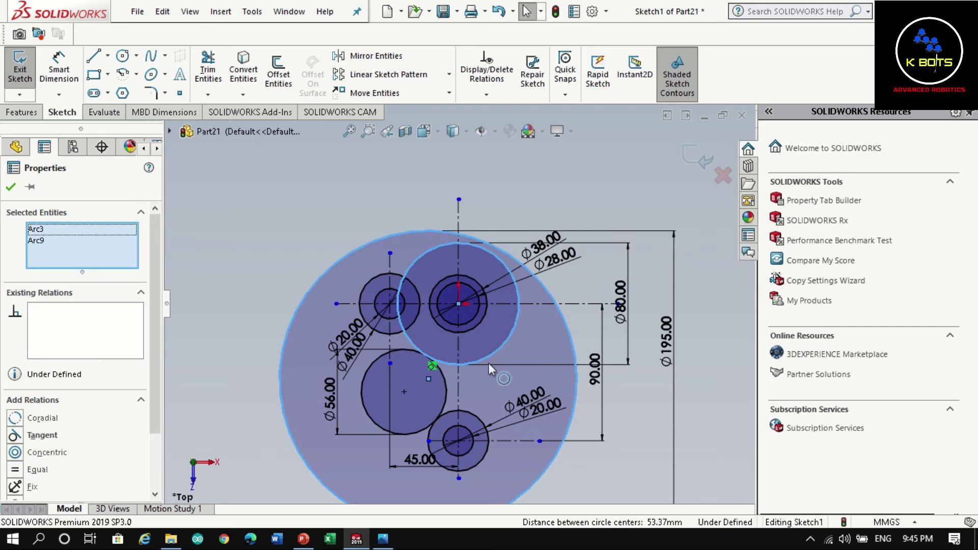
pyautogui.click(42, 435)
pyautogui.press('f')
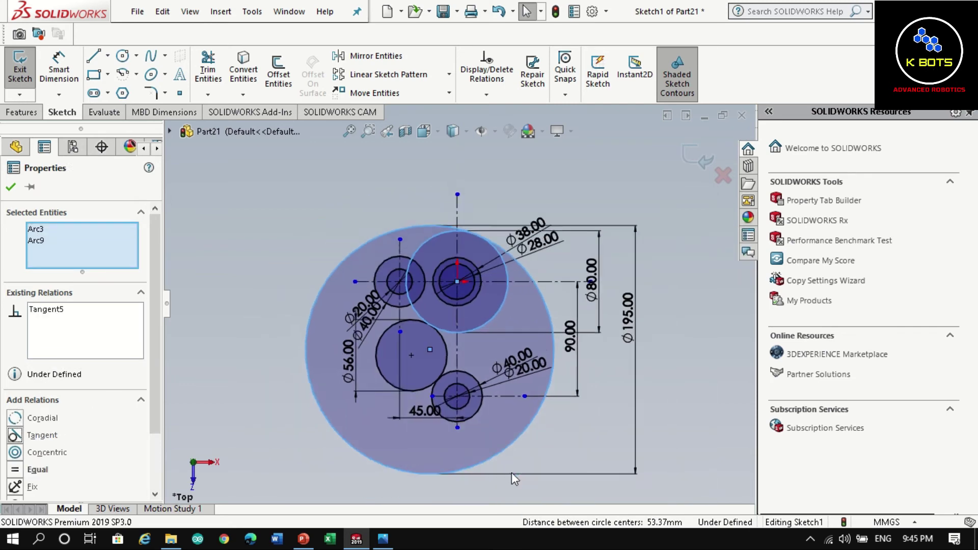
# Make the 195 mm circle tangent to the lower 40 mm circle
pyautogui.click(532, 403)
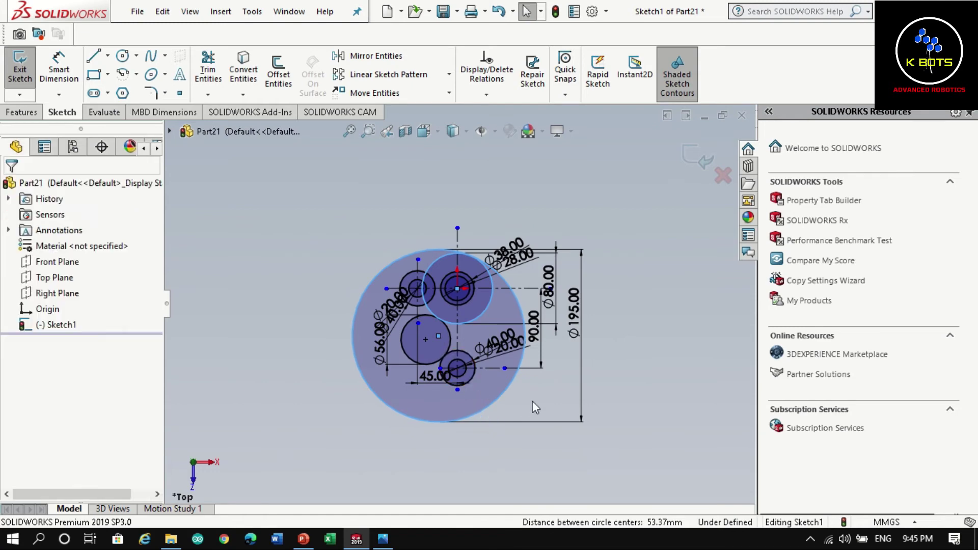
pyautogui.click(498, 399)
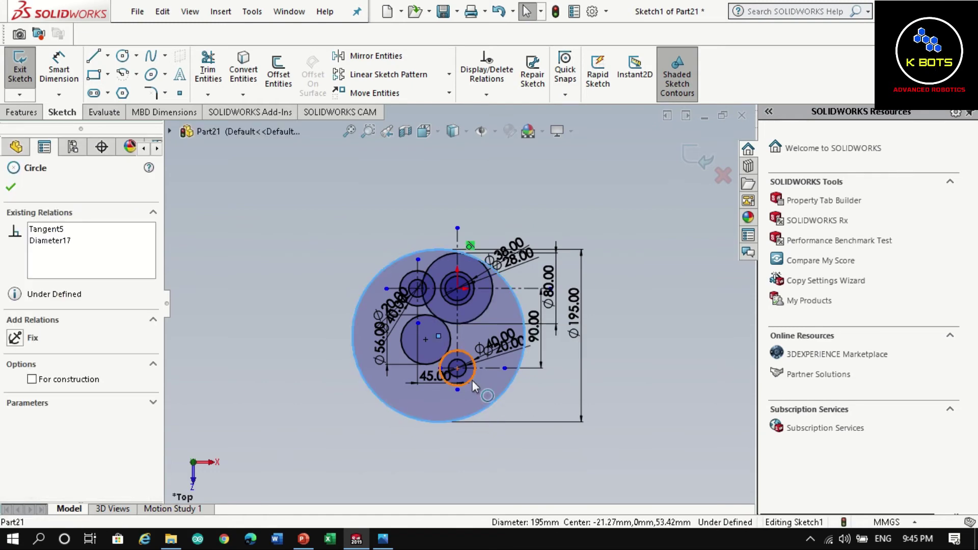
pyautogui.keyDown('ctrl'); pyautogui.click(470, 378); pyautogui.keyUp('ctrl')
pyautogui.scroll(3, 471, 377)
pyautogui.scroll(-5, 470, 377)
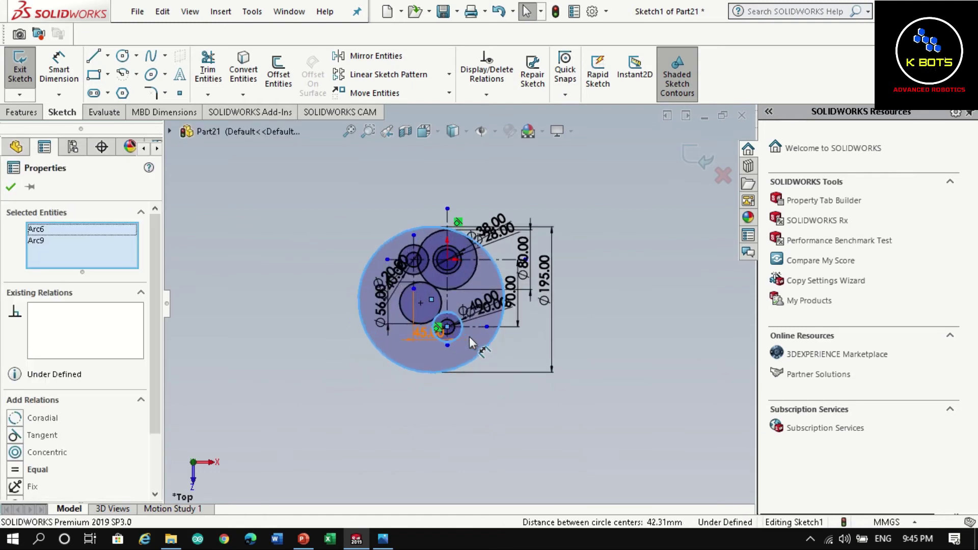
pyautogui.click(27, 436)
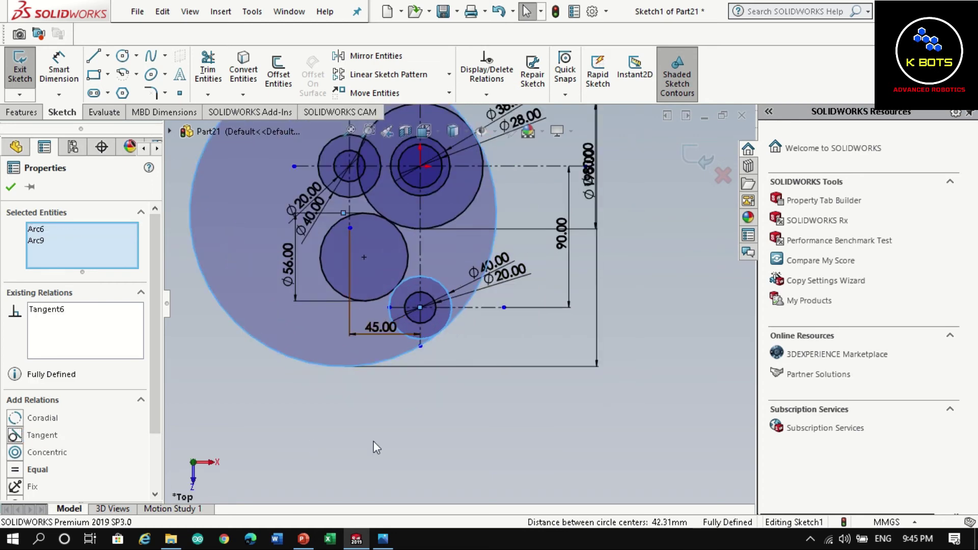
pyautogui.scroll(3, 345, 357)
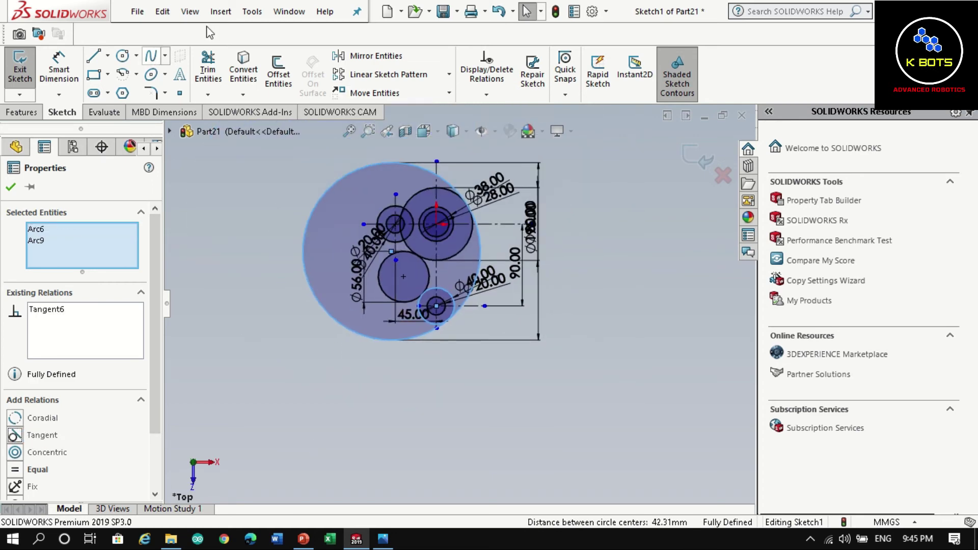
pyautogui.click(295, 265)
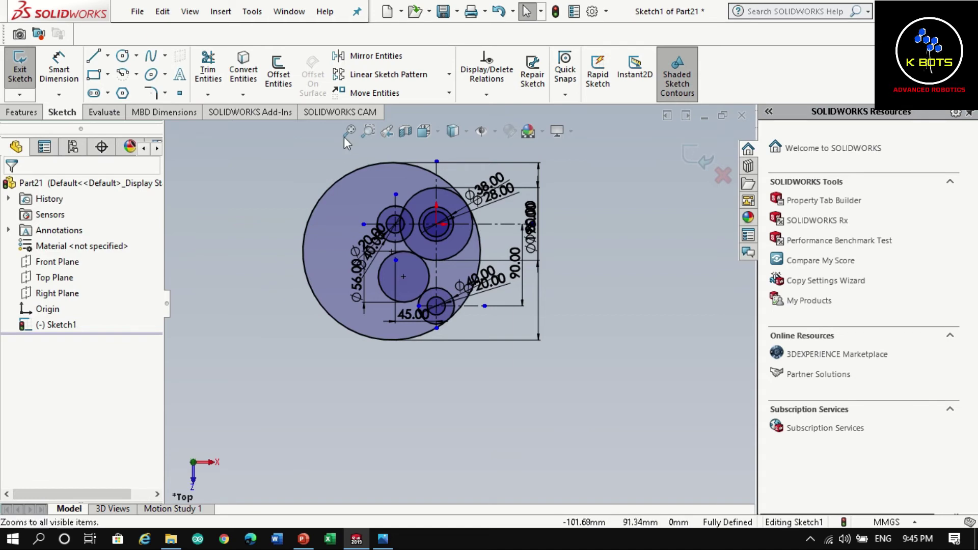
# Using Trim to closest, remove the 195 mm circle's left portion and the 56 mm circle's outer portion, keeping the arcs between the tangent circles
pyautogui.click(201, 66)
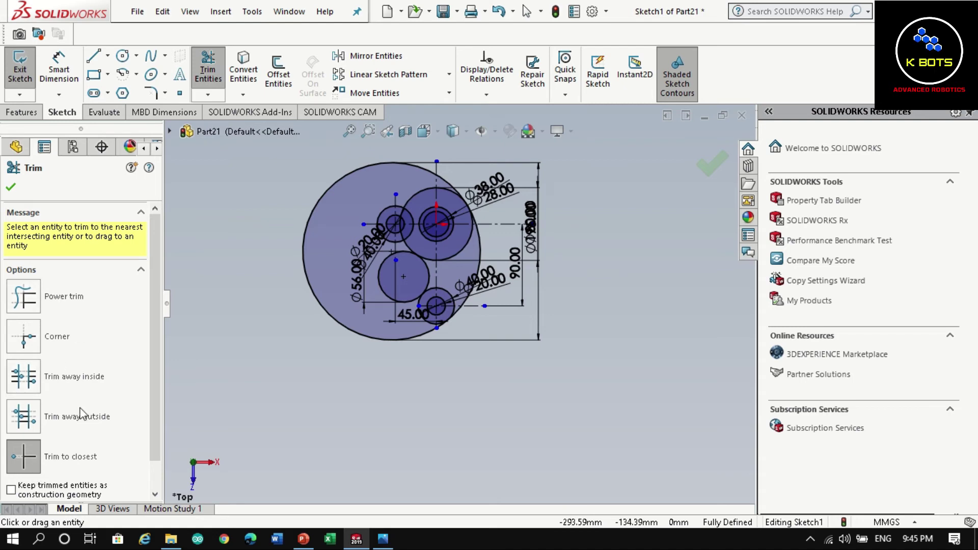
pyautogui.click(330, 184)
pyautogui.scroll(2, 451, 293)
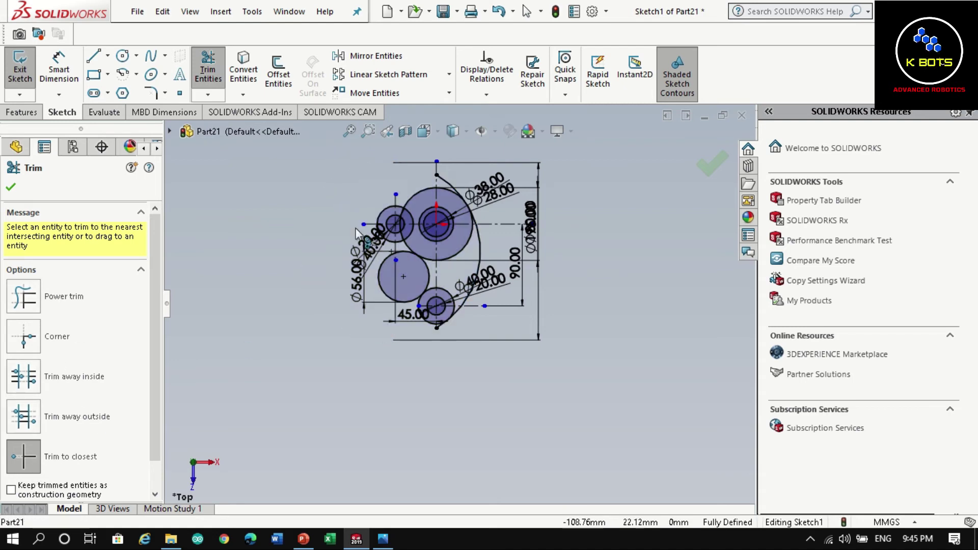
pyautogui.scroll(-5, 529, 301)
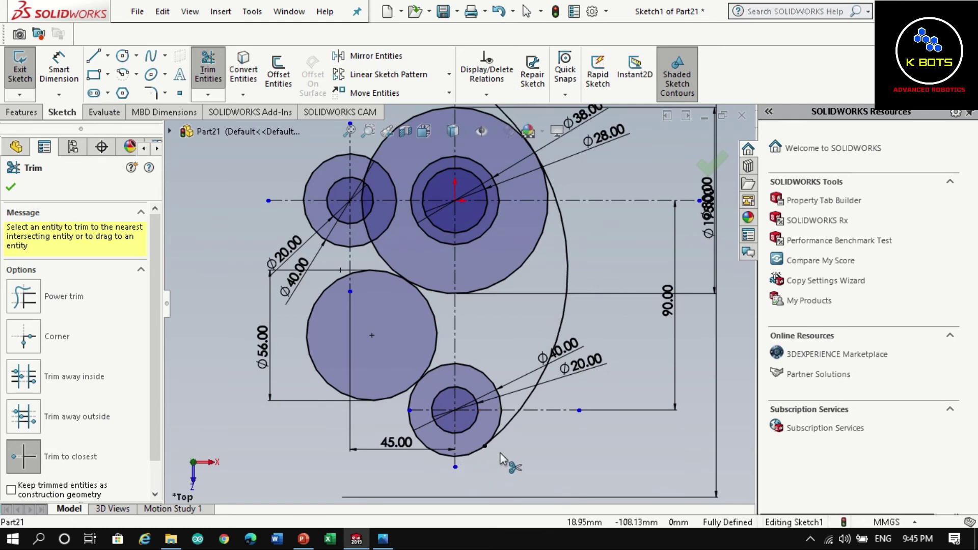
pyautogui.click(365, 402)
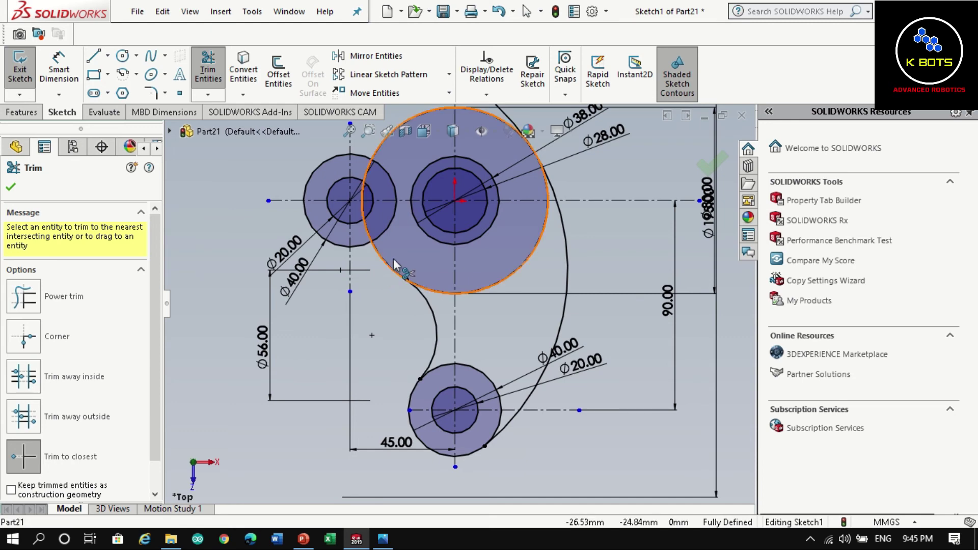
# Trim away the overlapping inner arcs where the left 40 mm circle crosses the 80 mm circle
pyautogui.click(391, 224)
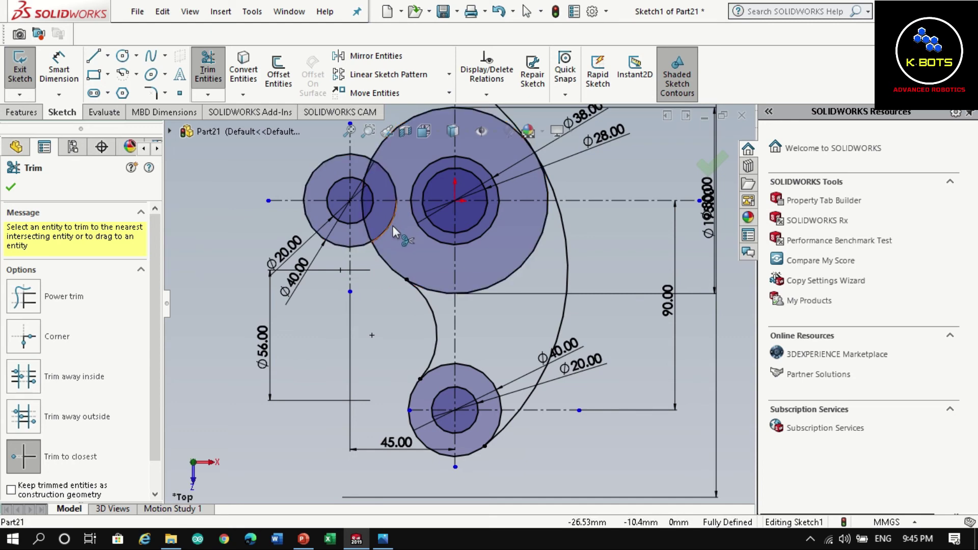
pyautogui.click(395, 197)
pyautogui.click(366, 176)
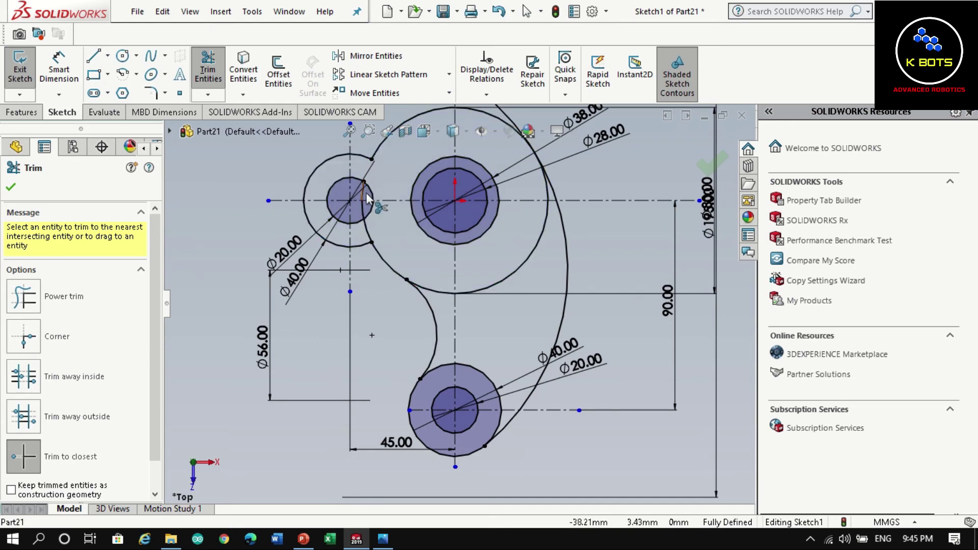
pyautogui.click(367, 228)
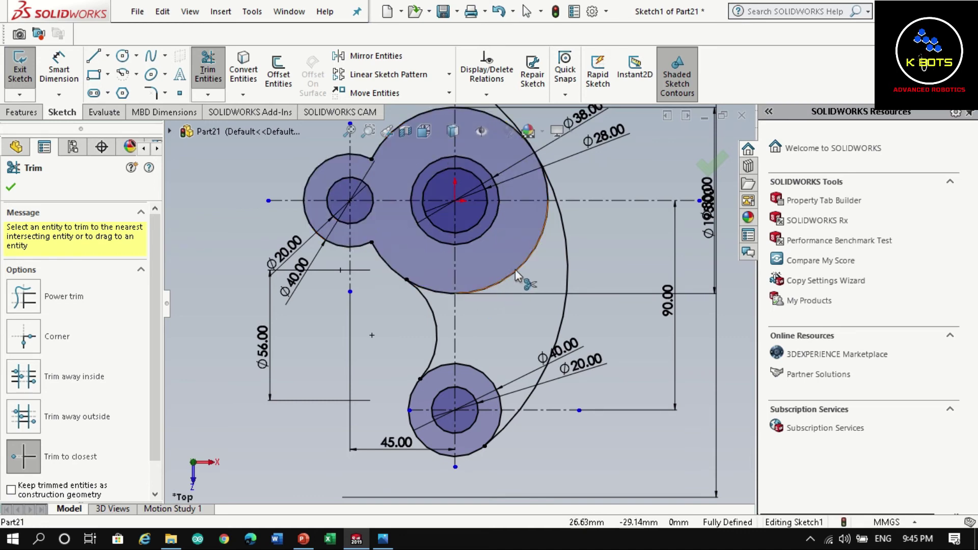
# Trim the 80 mm circle's lower-right arc inside the profile and the excess end of the 195 mm arc above their tangent point
pyautogui.click(464, 294)
pyautogui.click(493, 285)
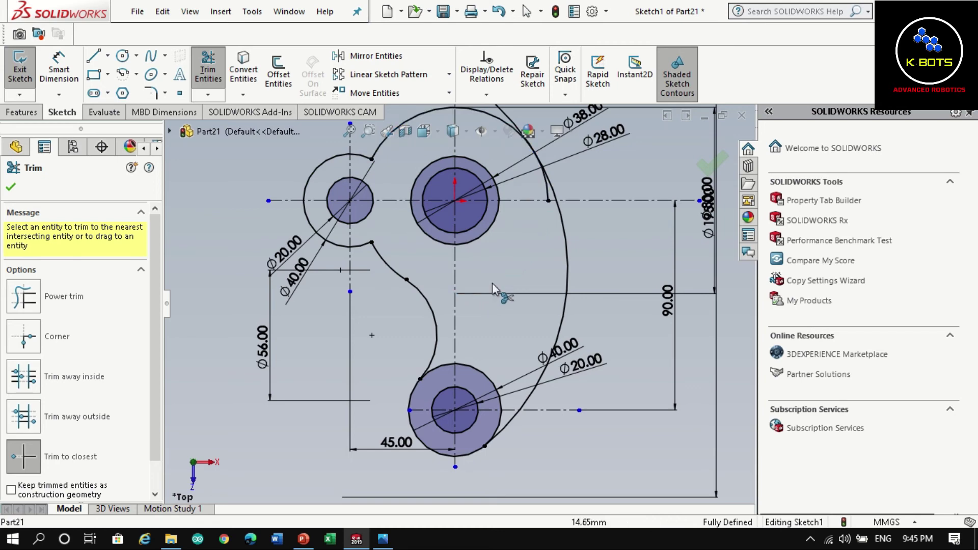
pyautogui.click(548, 200)
pyautogui.press('f')
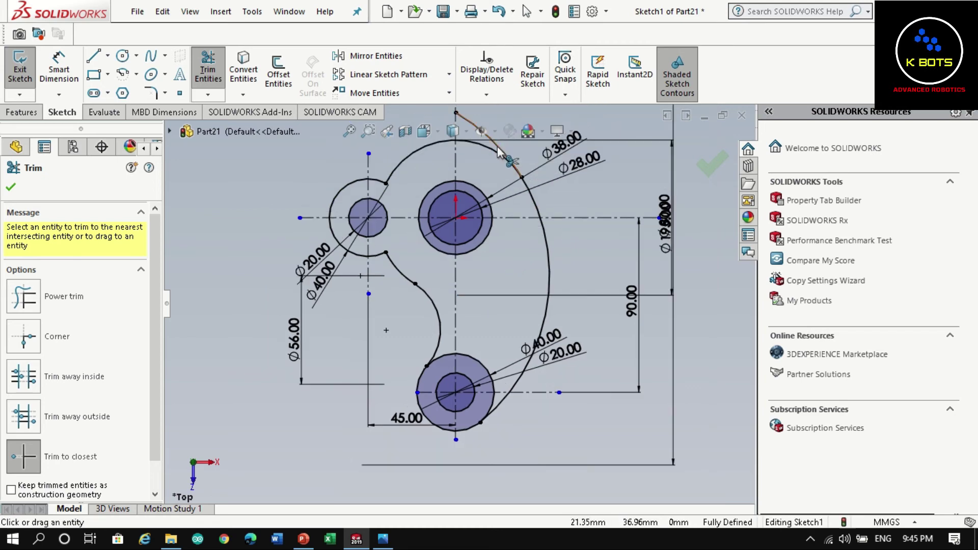
pyautogui.click(498, 149)
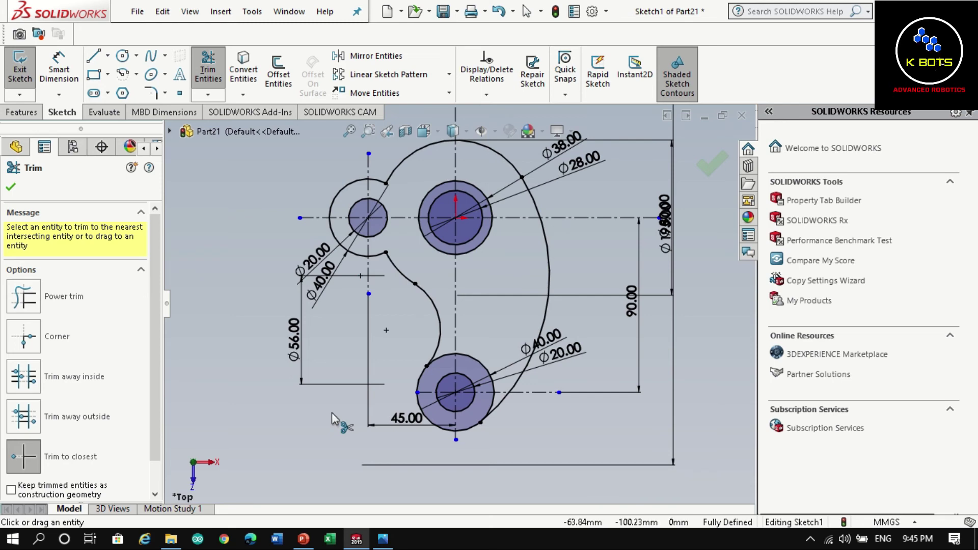
pyautogui.press('Escape')
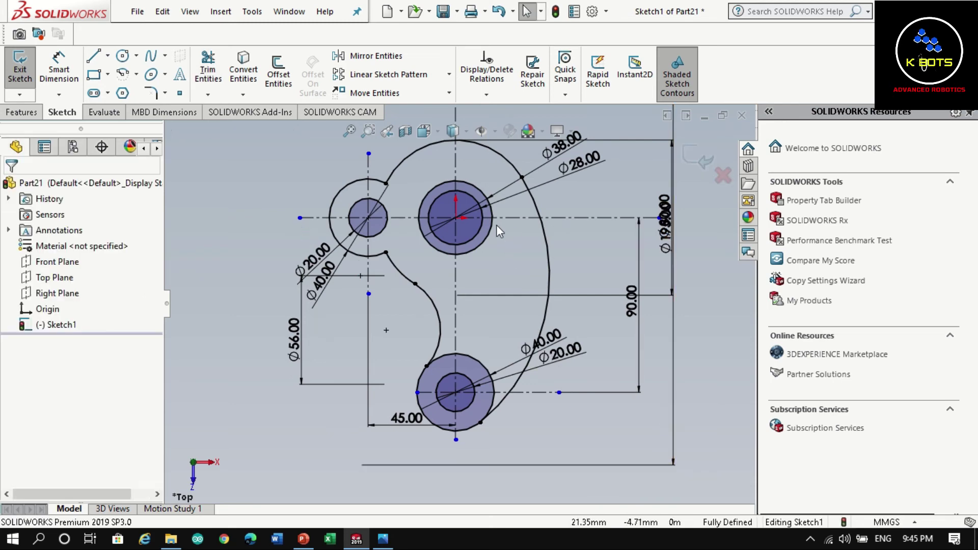
# Following the Part1 reference in Photos, sketch a horizontal line about 10 mm long from the left 40 mm circle's lowest point to the 80 mm arc
pyautogui.click(393, 543)
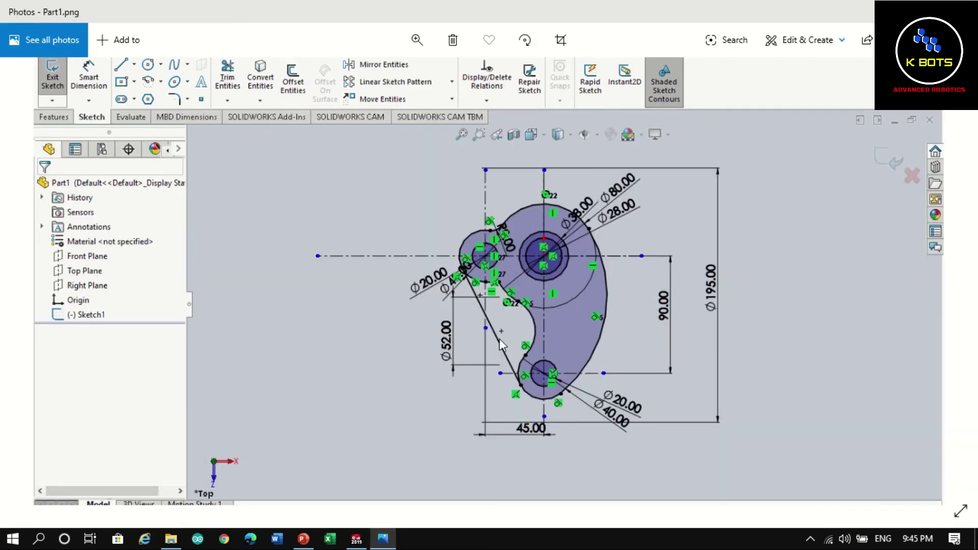
pyautogui.scroll(5, 501, 346)
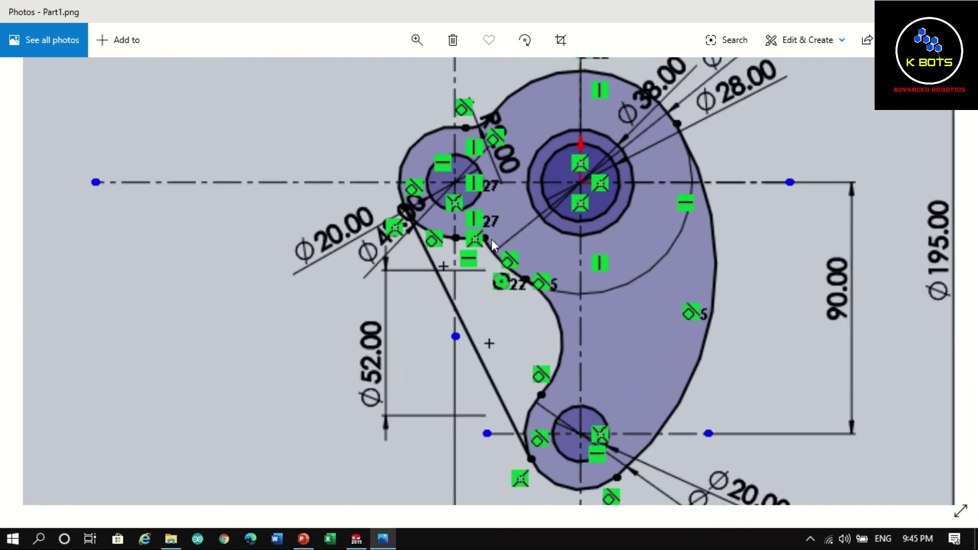
pyautogui.click(357, 539)
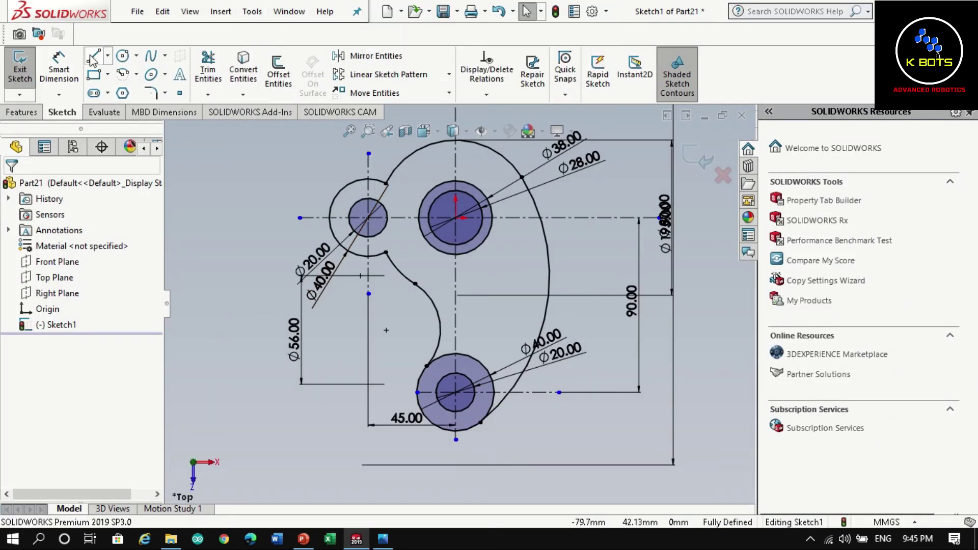
pyautogui.scroll(-5, 423, 280)
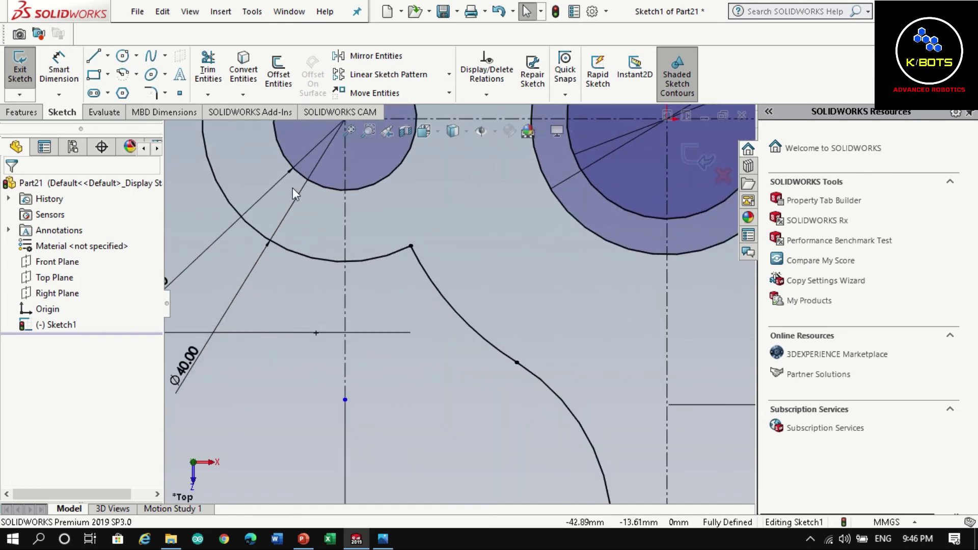
pyautogui.click(94, 56)
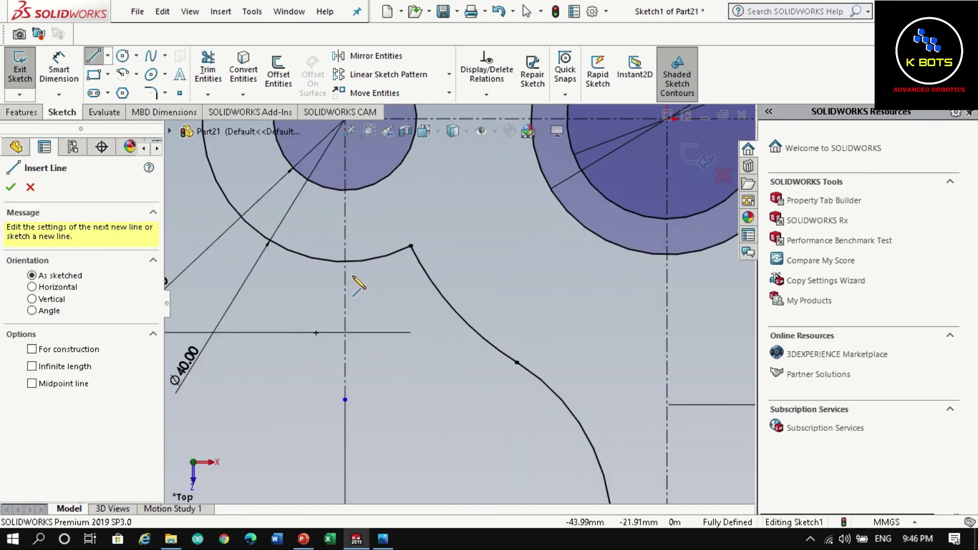
pyautogui.click(344, 262)
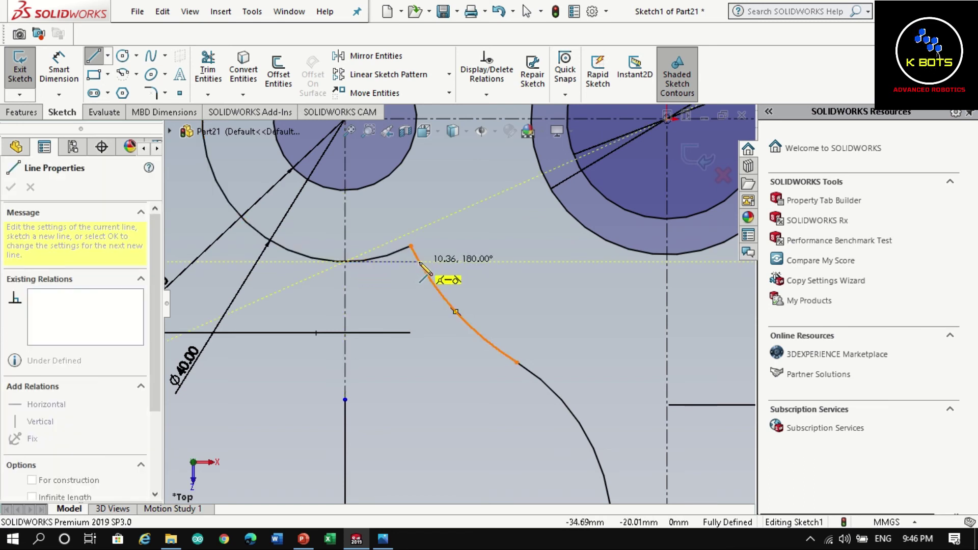
pyautogui.click(419, 262)
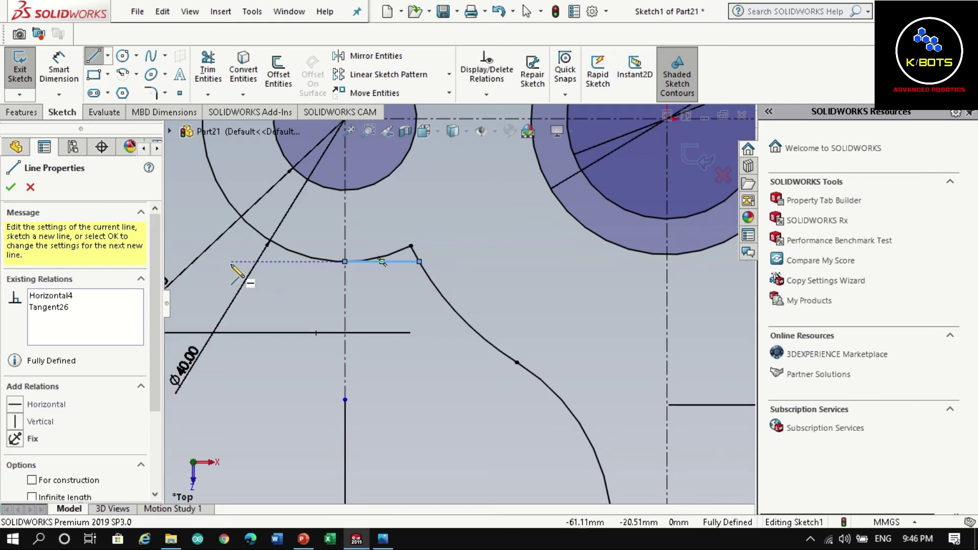
pyautogui.press('Escape')
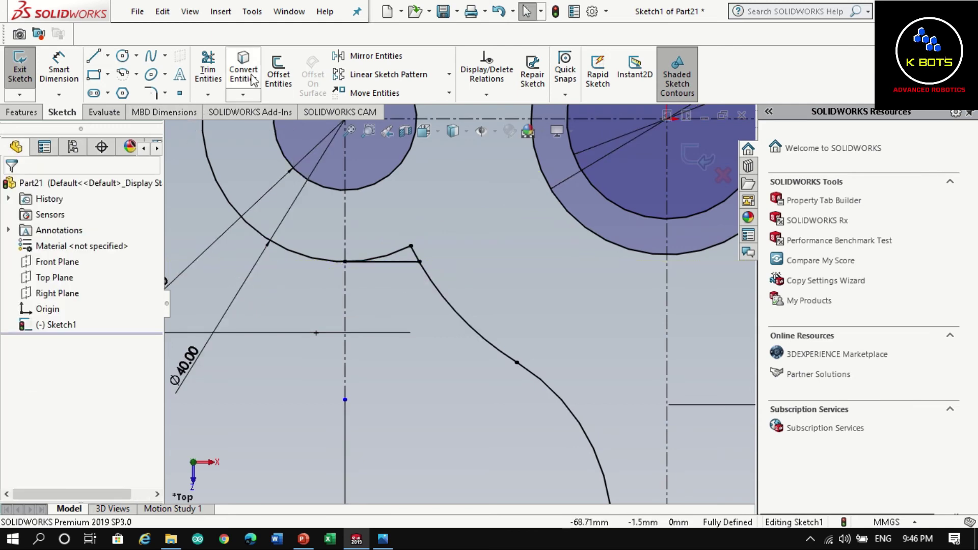
# Trim the leftover piece of the left 40 mm arc above the short horizontal line
pyautogui.click(208, 74)
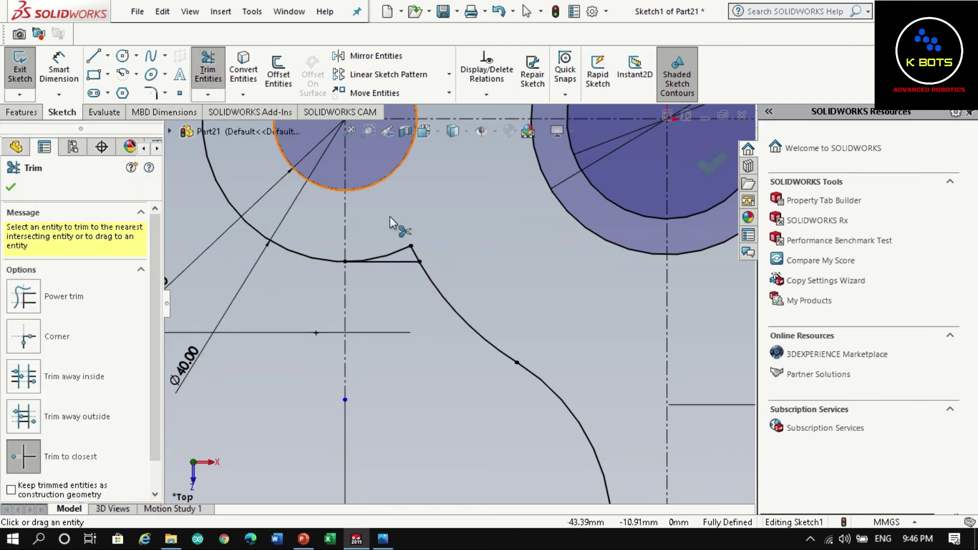
pyautogui.click(392, 253)
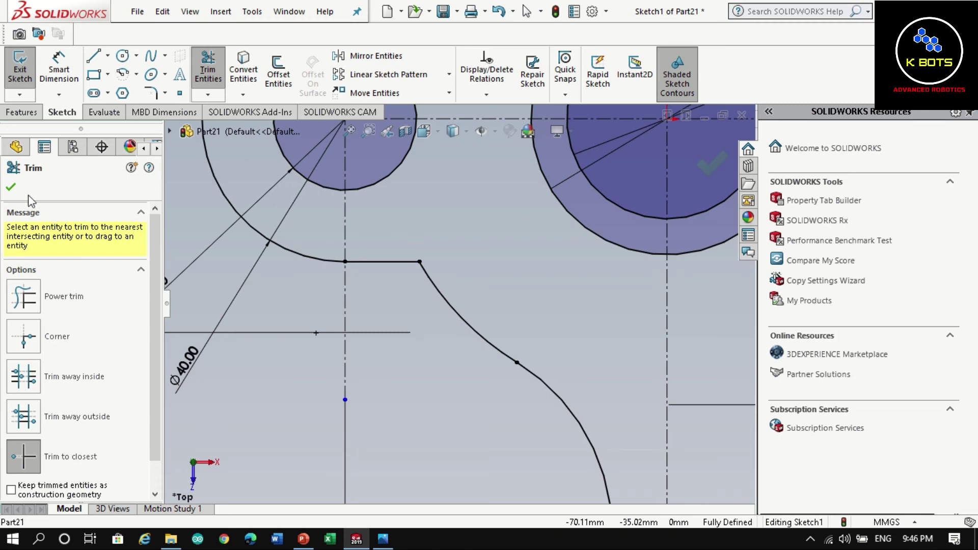
pyautogui.click(10, 187)
# Following the Part1 reference in Photos, add a 9 mm sketch fillet where the left 40 mm arc meets the 80 mm arc's upper-left end
pyautogui.scroll(2, 393, 271)
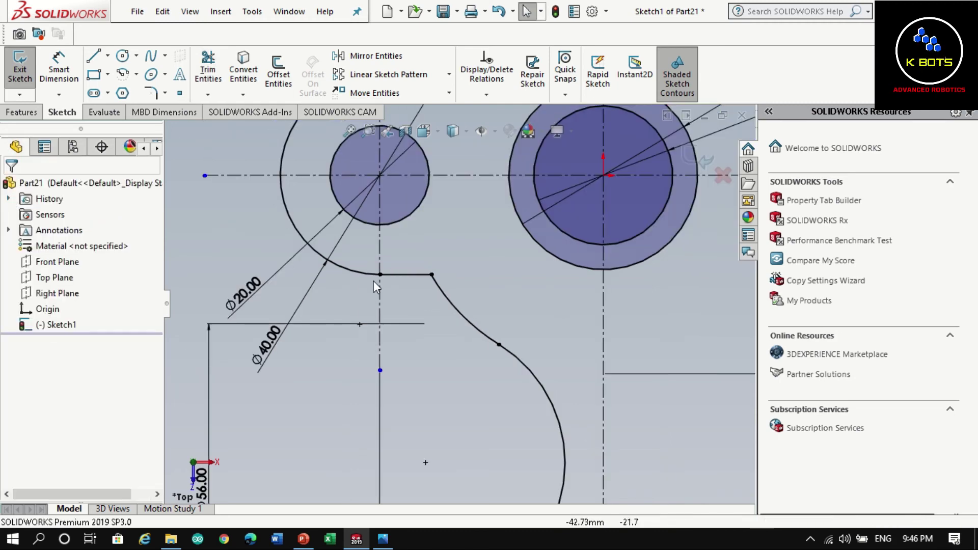
pyautogui.scroll(4, 392, 219)
pyautogui.scroll(-4, 428, 189)
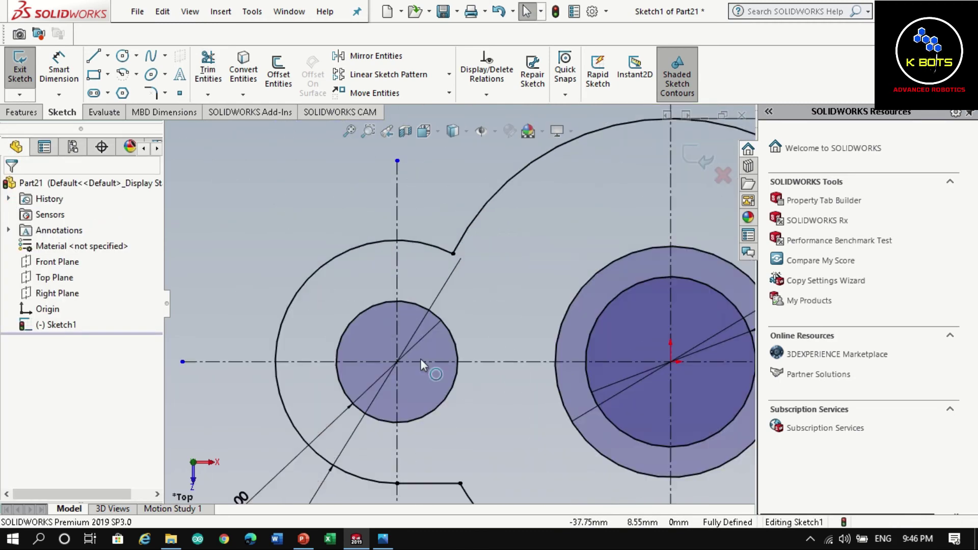
pyautogui.click(383, 539)
pyautogui.scroll(3, 426, 81)
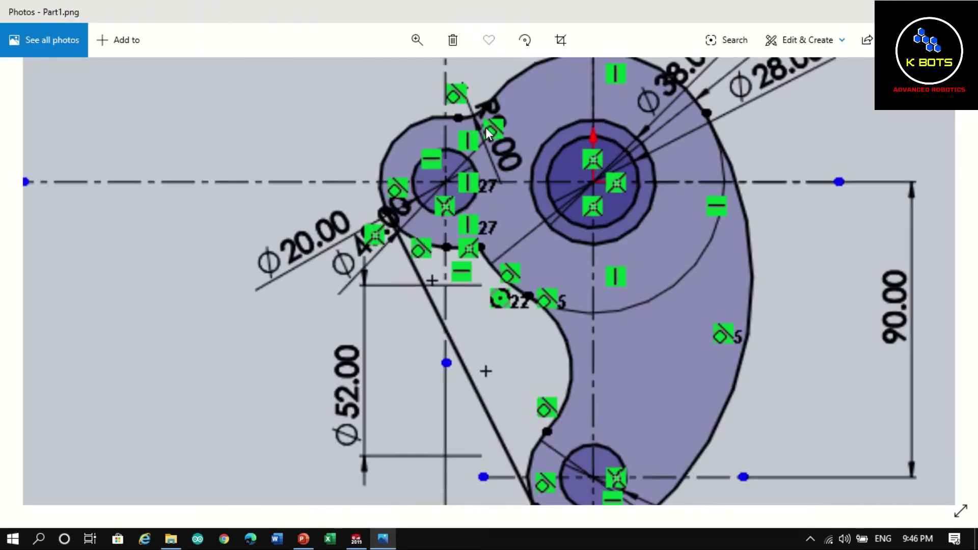
pyautogui.click(356, 540)
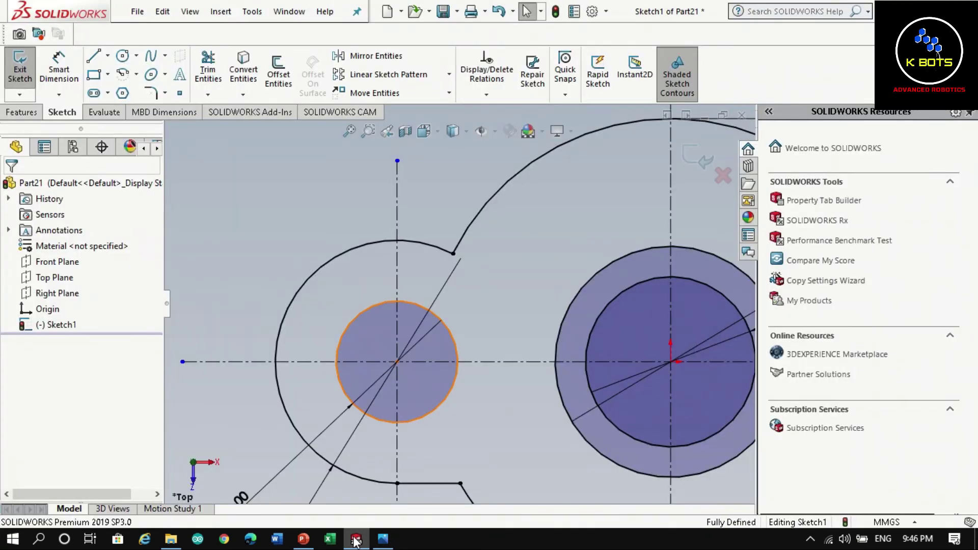
pyautogui.click(150, 94)
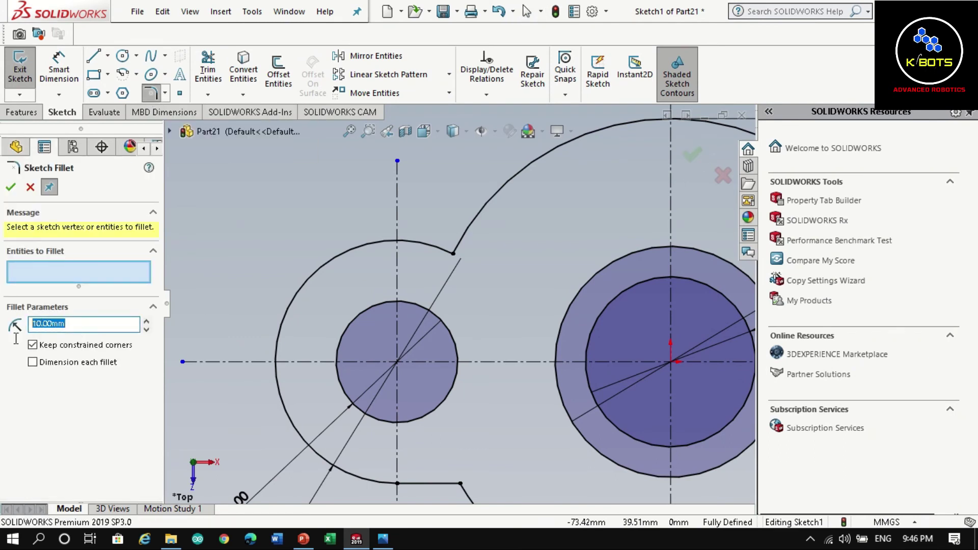
pyautogui.write('9')
pyautogui.click(440, 243)
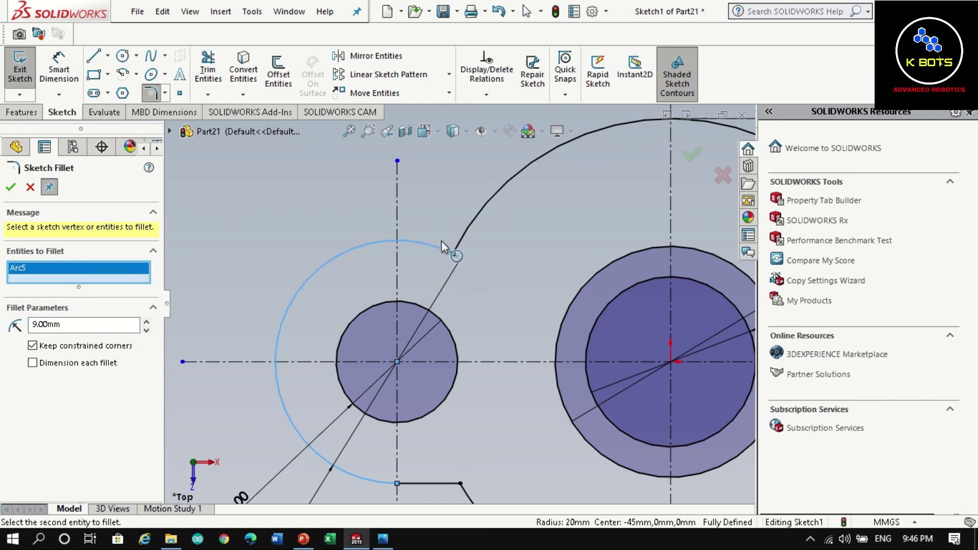
pyautogui.click(466, 233)
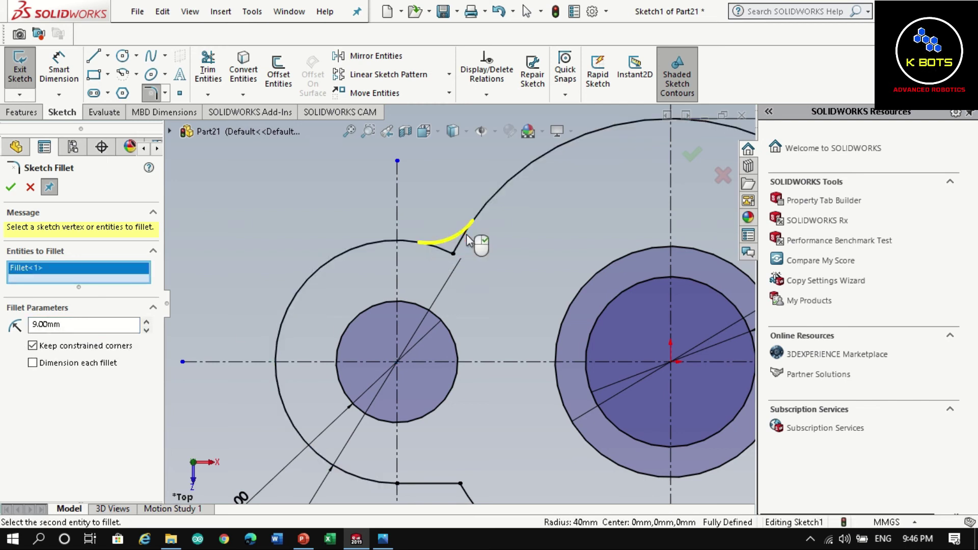
pyautogui.click(11, 187)
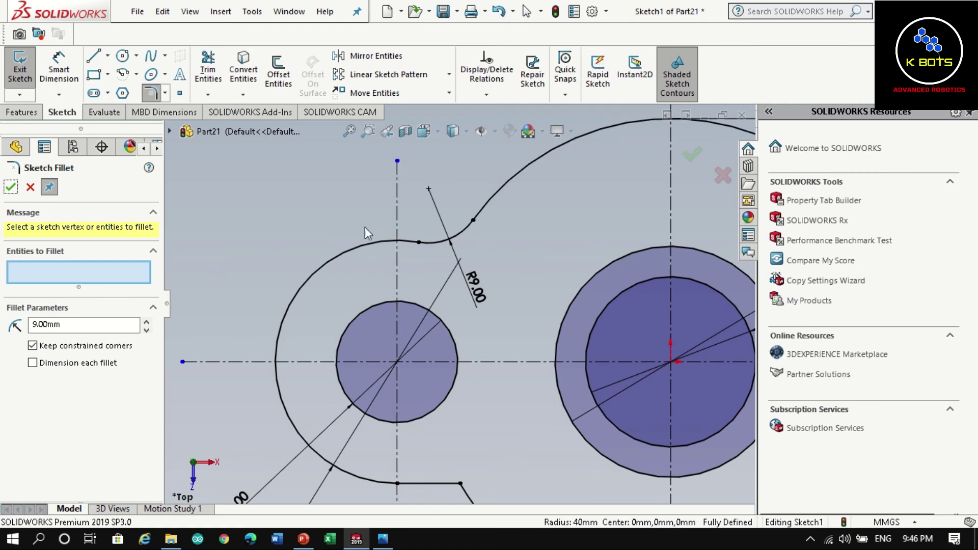
# Following the Part1 reference in Photos, sketch a straight line tangent to the left 40 mm arc and the lower 40 mm circle on their outer-left sides
pyautogui.scroll(-3, 425, 239)
pyautogui.scroll(3, 512, 297)
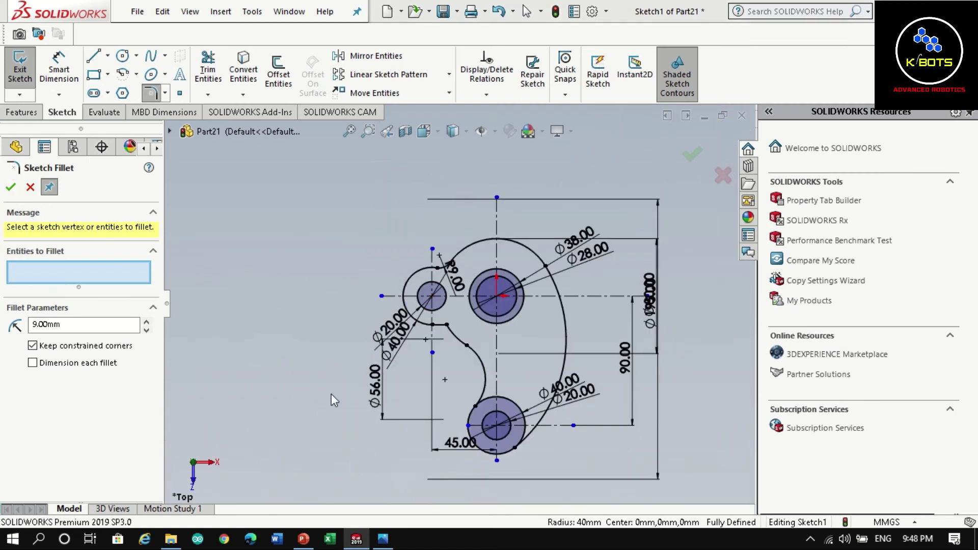
pyautogui.click(393, 542)
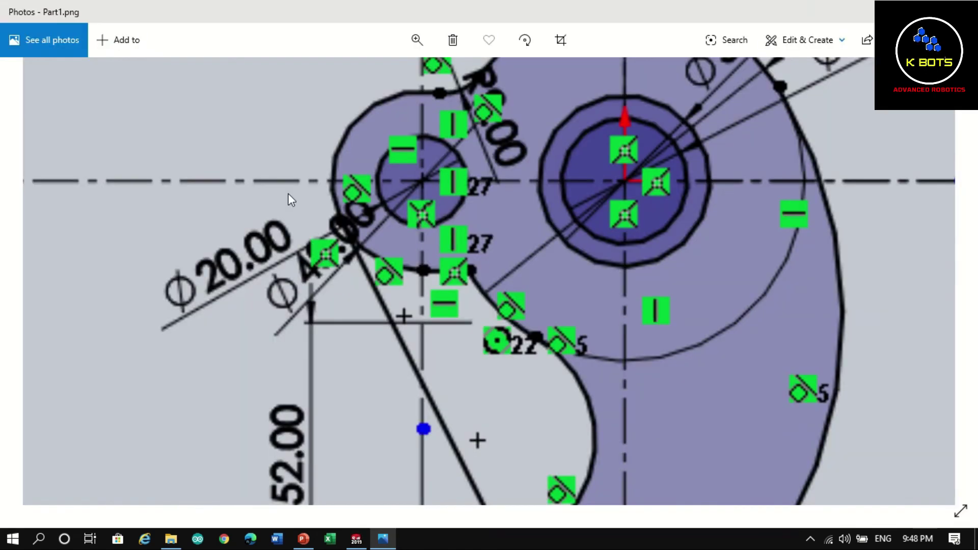
pyautogui.scroll(-3, 420, 296)
pyautogui.scroll(2, 420, 304)
pyautogui.scroll(-5, 419, 304)
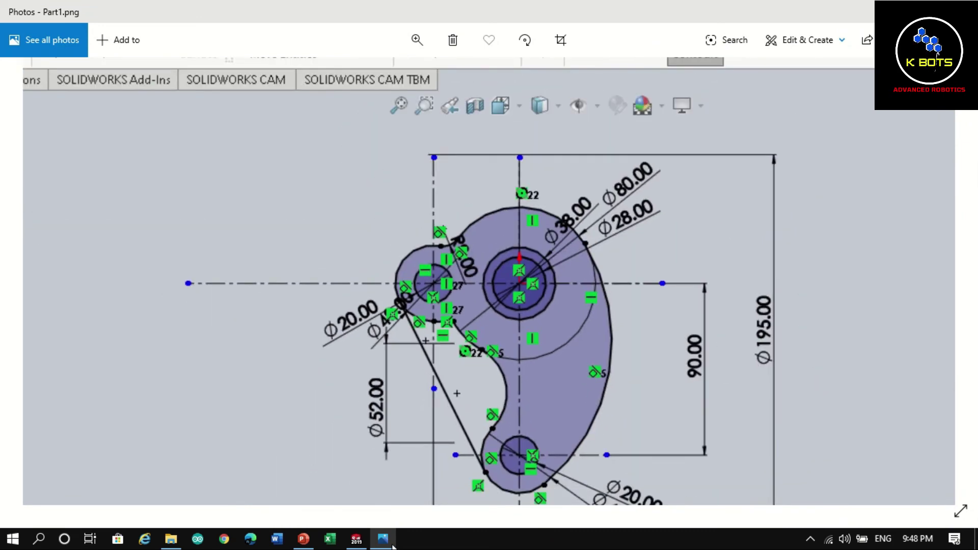
pyautogui.click(346, 543)
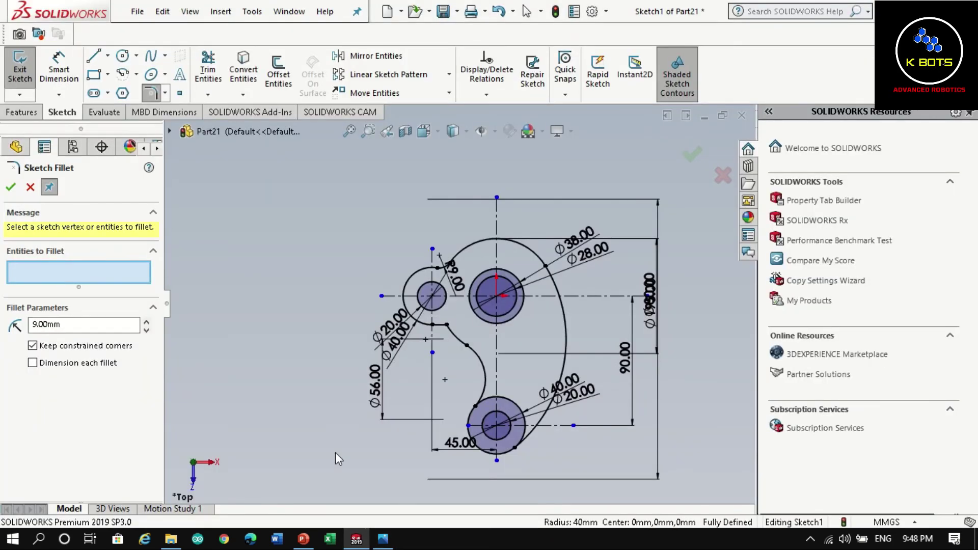
pyautogui.click(97, 57)
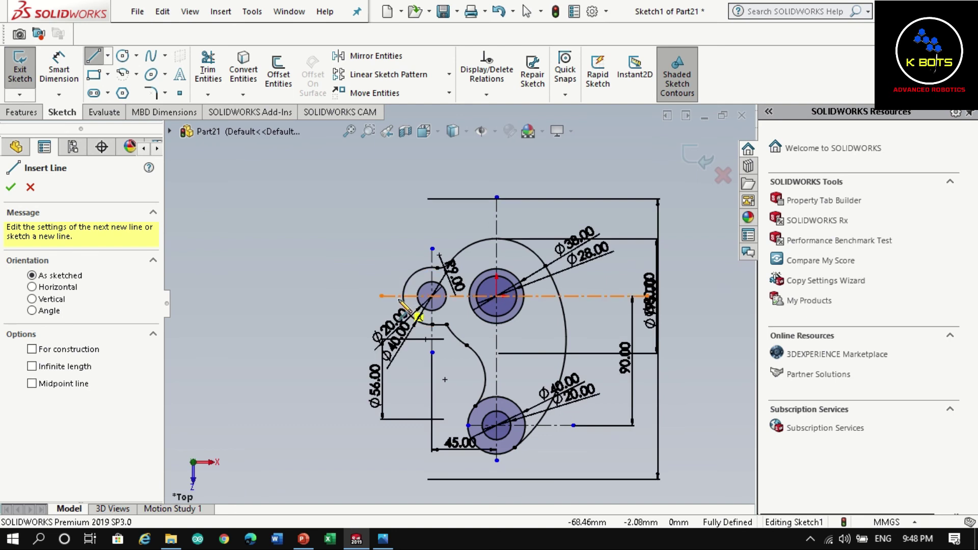
pyautogui.click(415, 327)
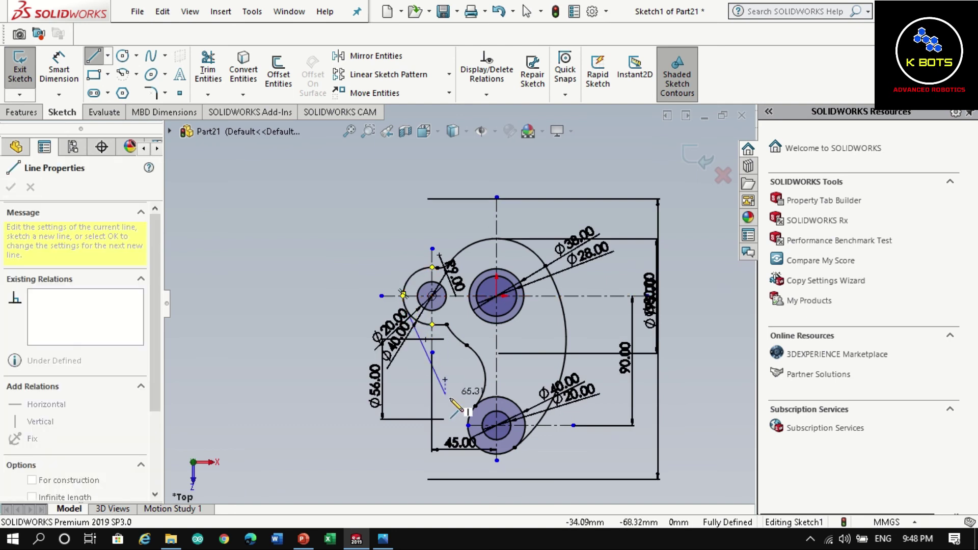
pyautogui.click(484, 458)
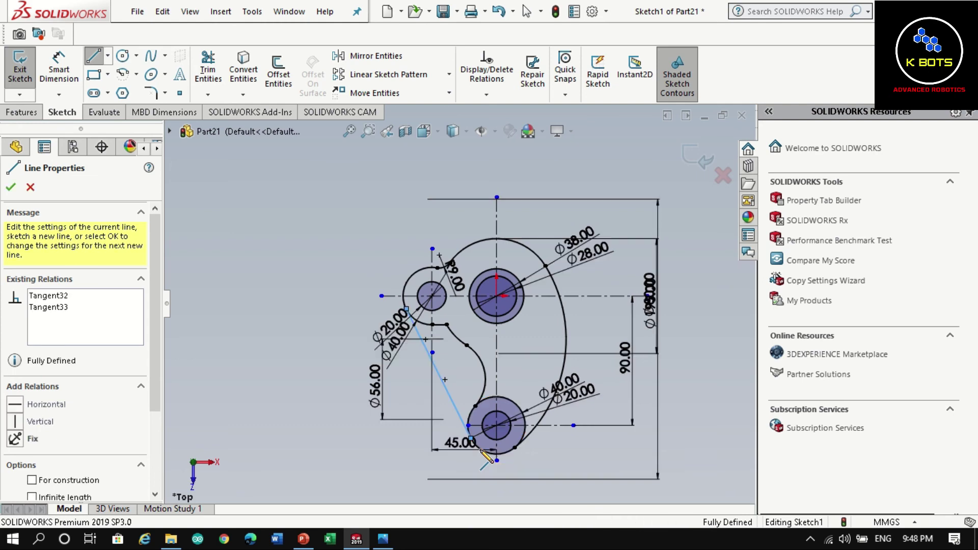
pyautogui.rightClick(461, 403)
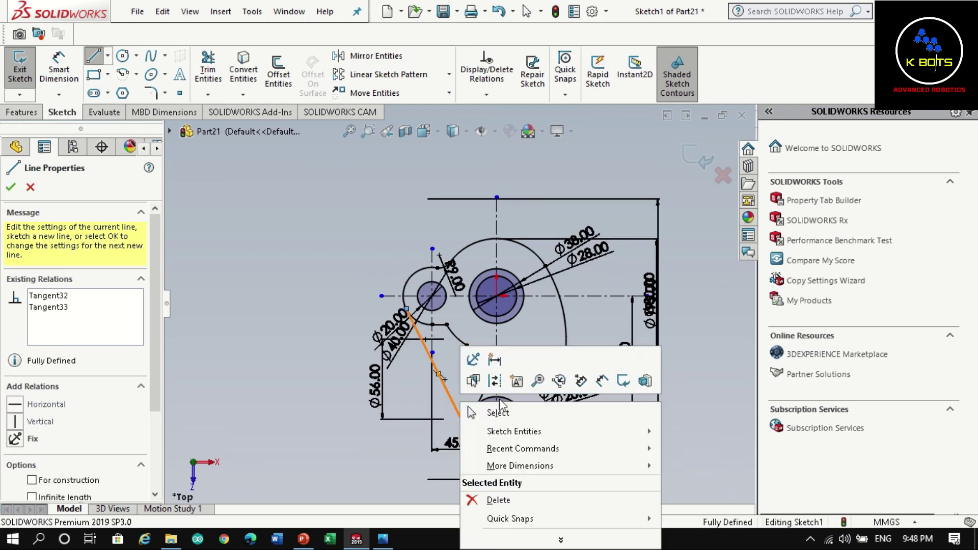
pyautogui.click(497, 412)
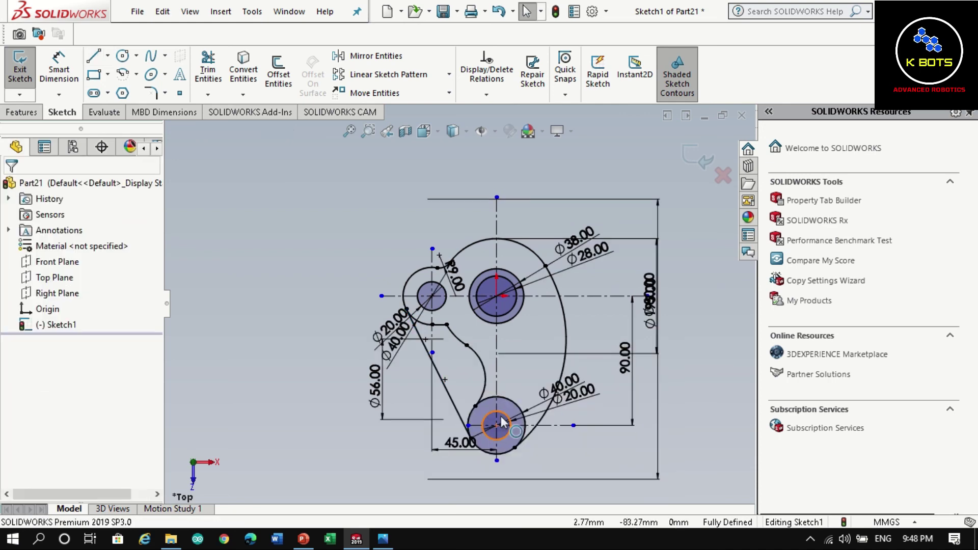